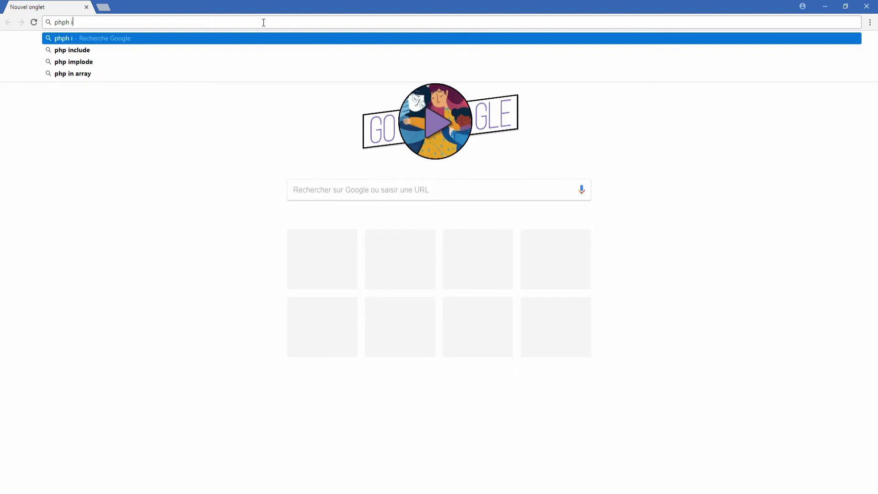
Search the web for "php windows", open the PHP For Windows site and go to its downloads page.
{"action": "type", "text": "s"}
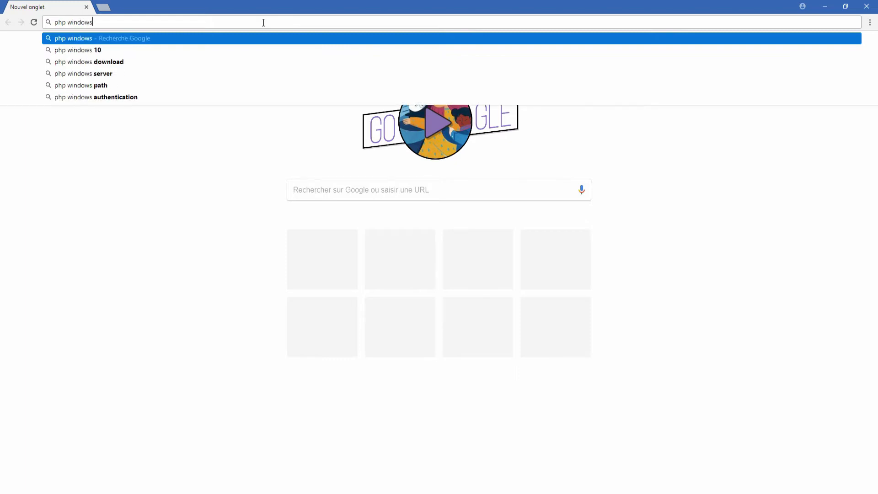
{"action": "key", "text": "Return"}
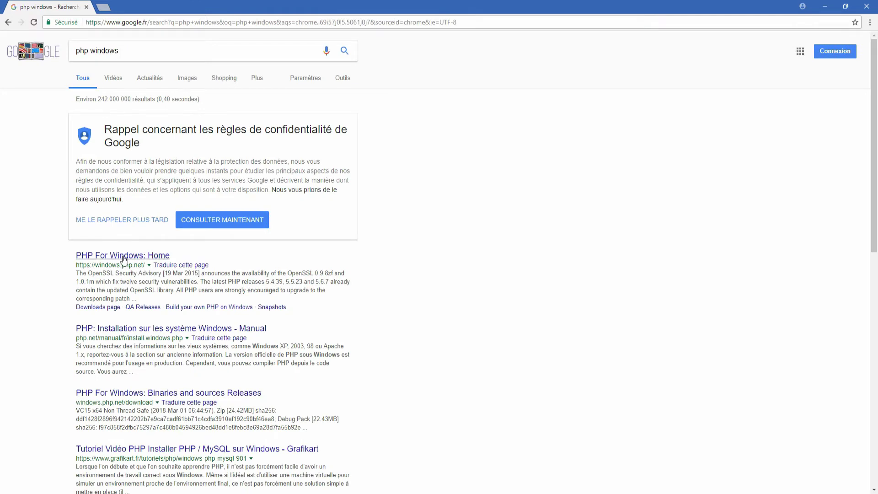
{"action": "left_click", "coordinate": [110, 258]}
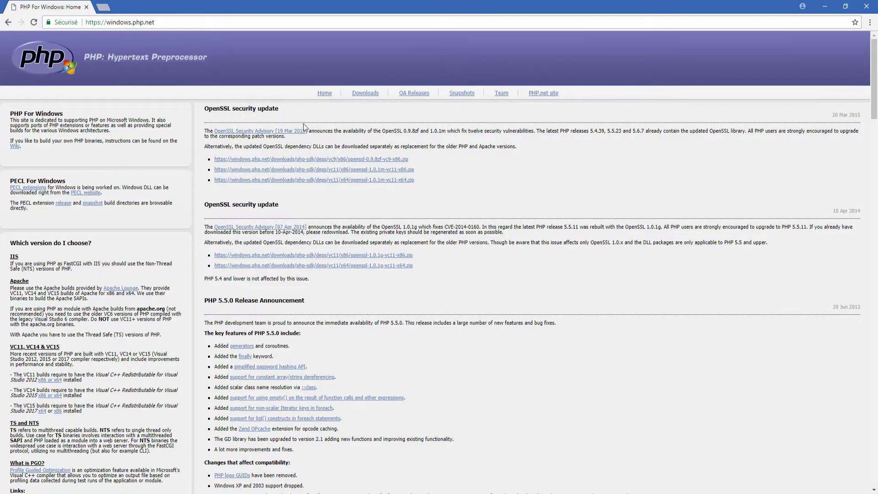
{"action": "left_click", "coordinate": [367, 95]}
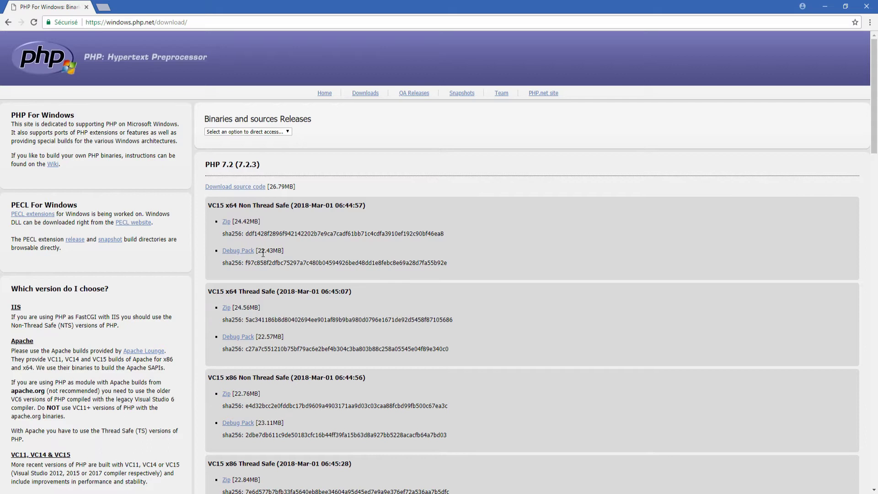
Examine the PHP 7.2 (7.2.3) builds, comparing x64 and x86 and the Thread Safe and Non Thread Safe variants.
{"action": "scroll", "coordinate": [303, 177], "scroll_direction": "down", "scroll_amount": 1}
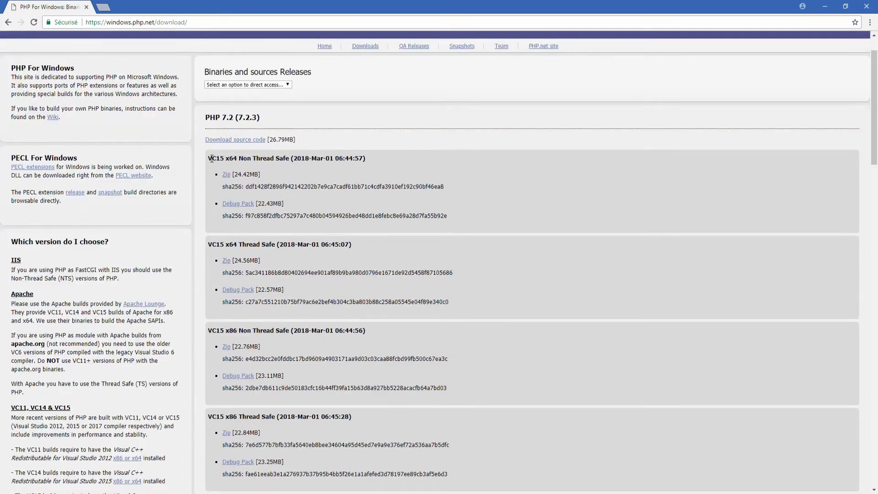
{"action": "left_click_drag", "start_coordinate": [211, 158], "coordinate": [225, 158]}
{"action": "left_click", "coordinate": [235, 128]}
{"action": "double_click", "coordinate": [246, 246]}
{"action": "left_click_drag", "start_coordinate": [304, 245], "coordinate": [297, 245]}
{"action": "left_click", "coordinate": [393, 243]}
{"action": "scroll", "coordinate": [314, 224], "scroll_direction": "down", "scroll_amount": 2}
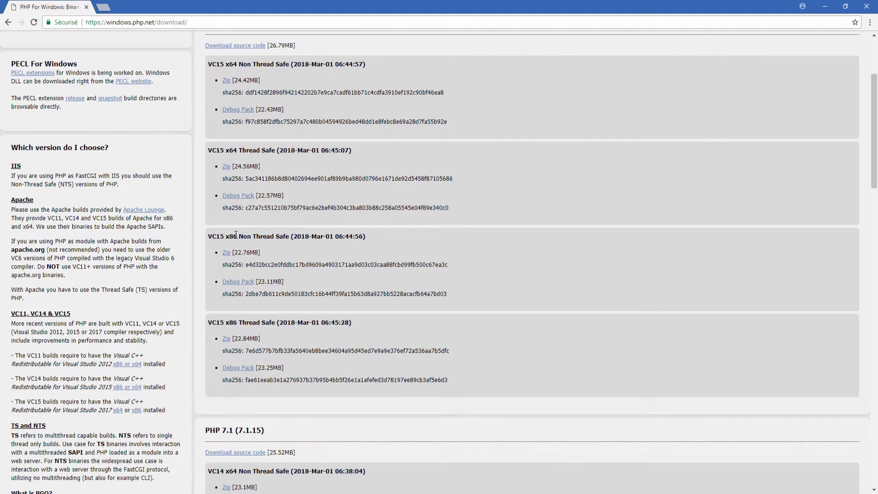
{"action": "left_click_drag", "start_coordinate": [274, 323], "coordinate": [204, 323]}
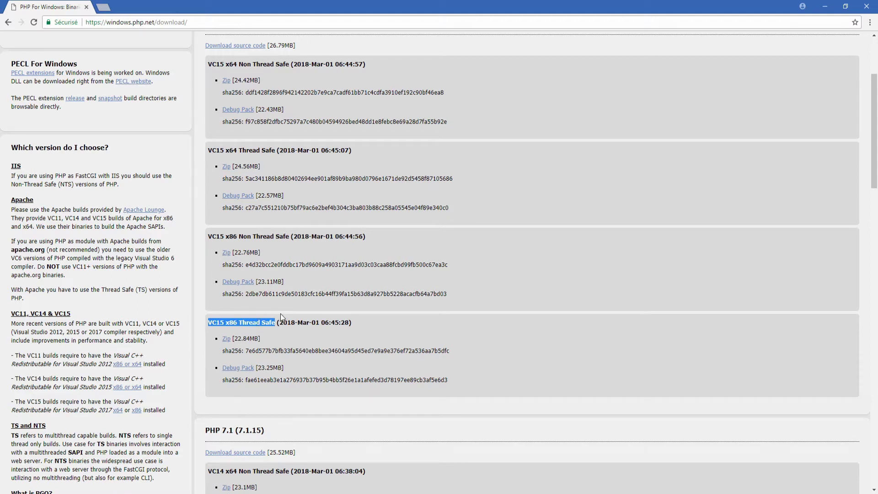
{"action": "scroll", "coordinate": [287, 256], "scroll_direction": "up", "scroll_amount": 3}
{"action": "scroll", "coordinate": [287, 255], "scroll_direction": "up", "scroll_amount": 1}
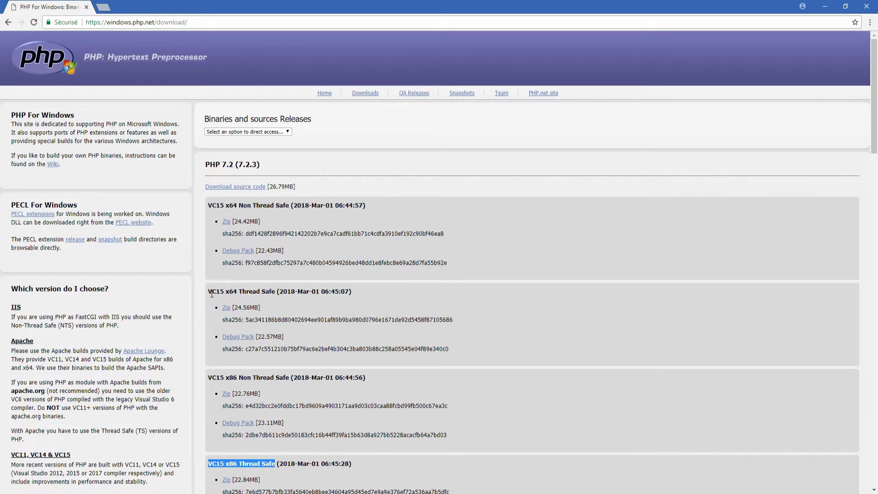
{"action": "left_click_drag", "start_coordinate": [208, 291], "coordinate": [279, 292]}
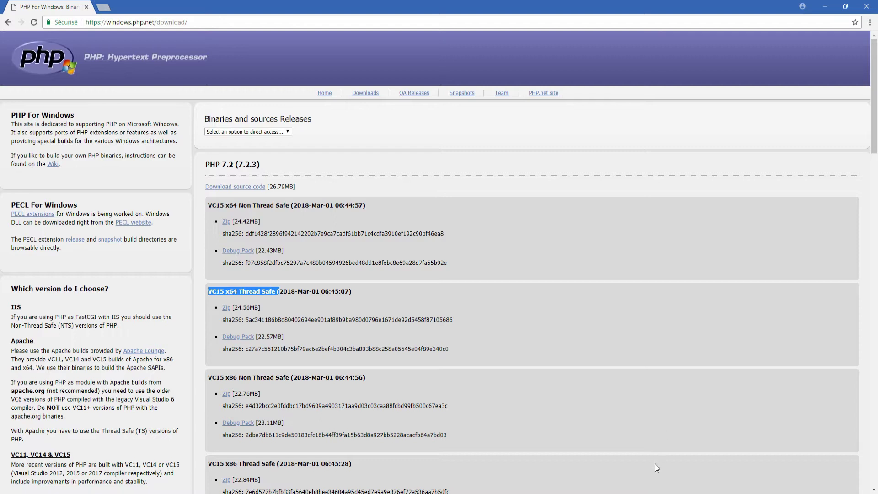
Switch to the Formation folder in File Explorer and view the contents of php-7.2.3-Win32-VC15-x64.zip.
{"action": "left_click", "coordinate": [630, 493]}
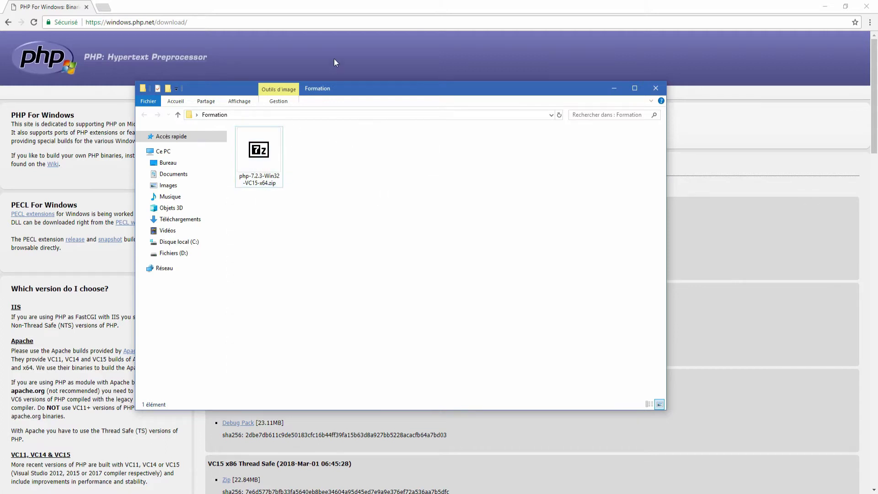
{"action": "right_click", "coordinate": [248, 158]}
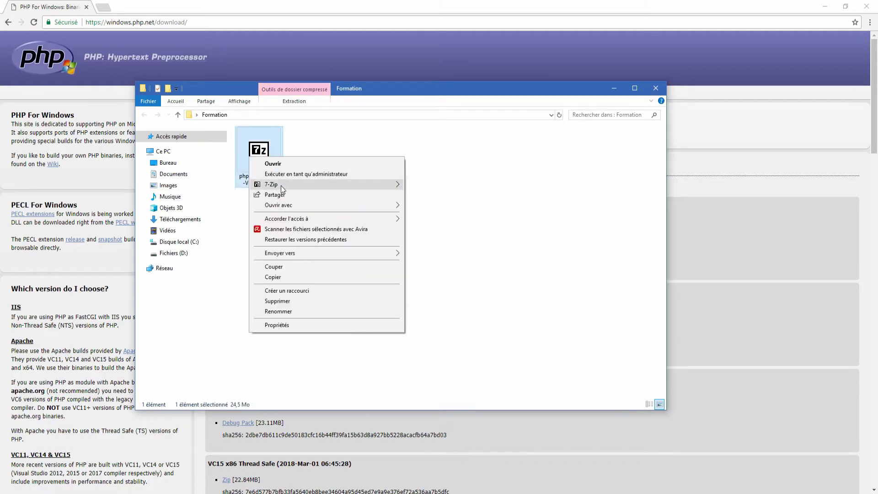
{"action": "left_click", "coordinate": [292, 164]}
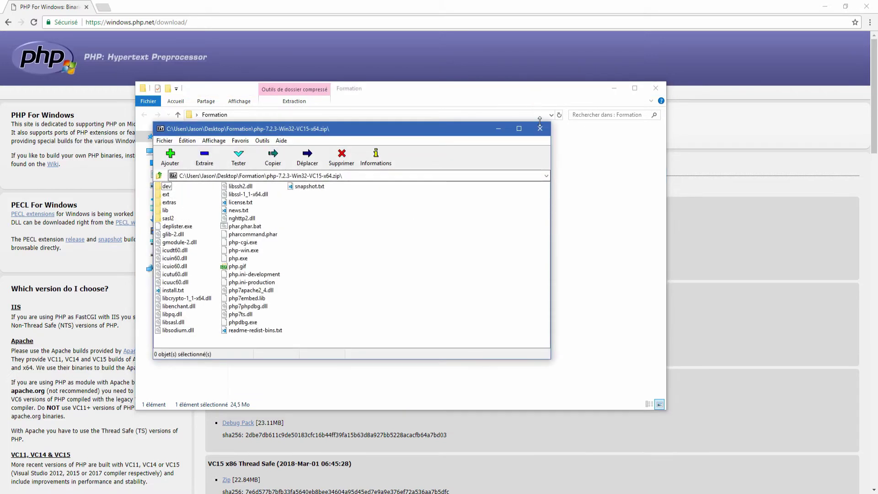
{"action": "left_click", "coordinate": [540, 128]}
Extract php-7.2.3-Win32-VC15-x64.zip with 7-Zip into a folder of the same name and look through the extracted files.
{"action": "right_click", "coordinate": [255, 159]}
{"action": "mouse_move", "coordinate": [331, 188]}
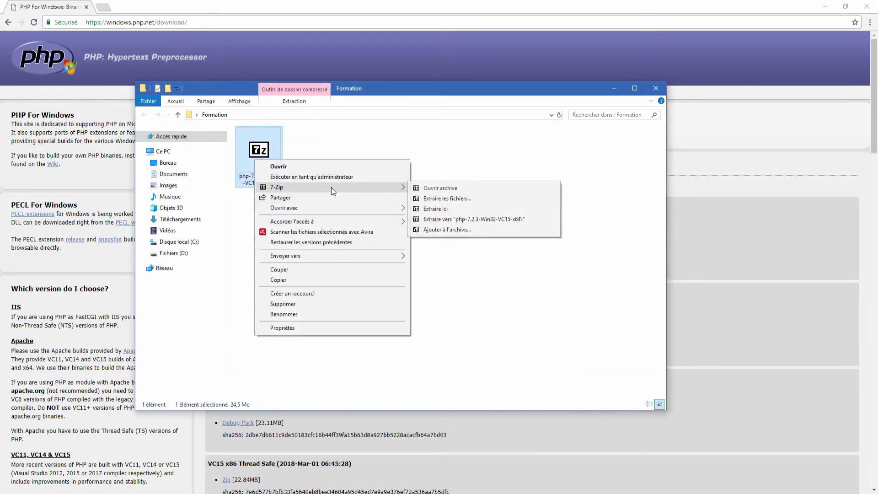
{"action": "left_click", "coordinate": [458, 219]}
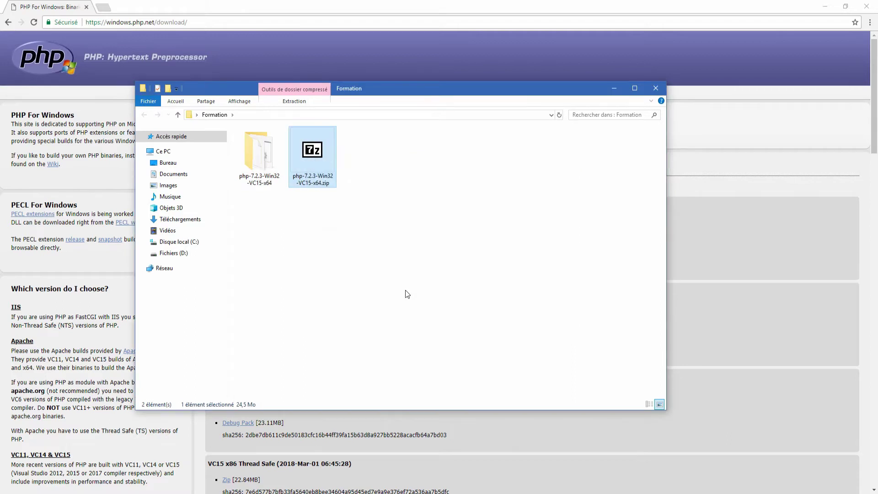
{"action": "double_click", "coordinate": [257, 150]}
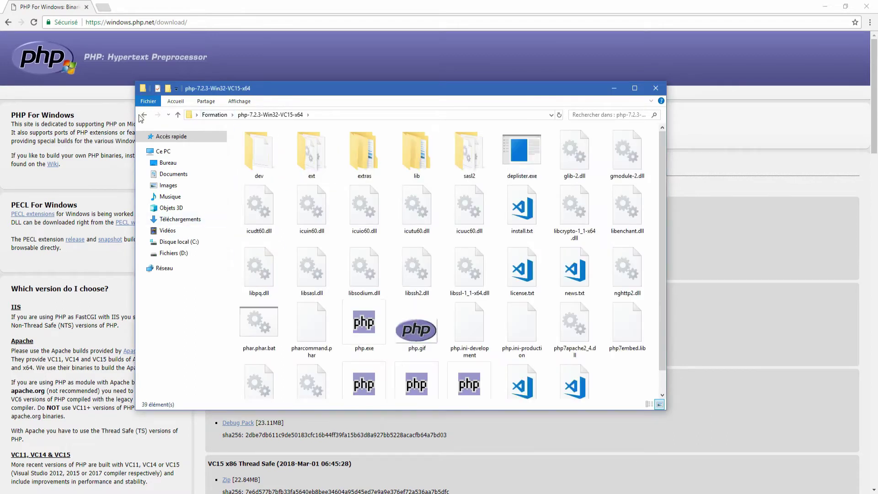
{"action": "scroll", "coordinate": [416, 215], "scroll_direction": "down", "scroll_amount": 1}
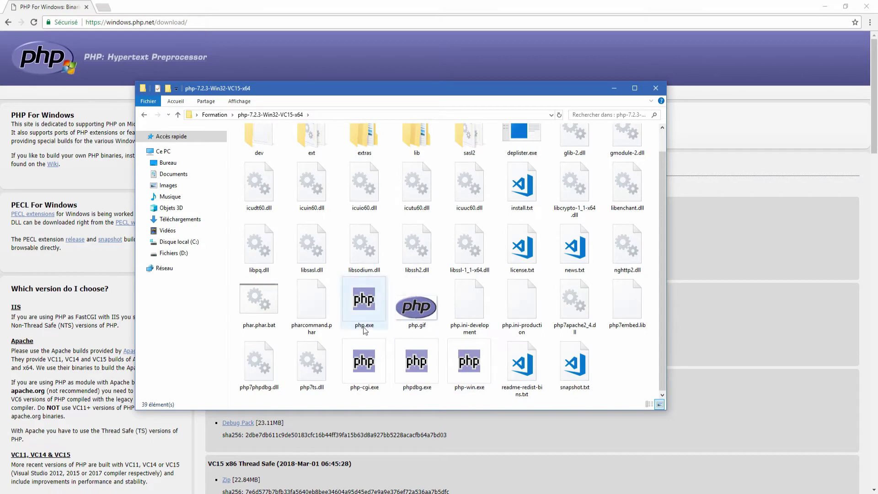
{"action": "left_click", "coordinate": [145, 115]}
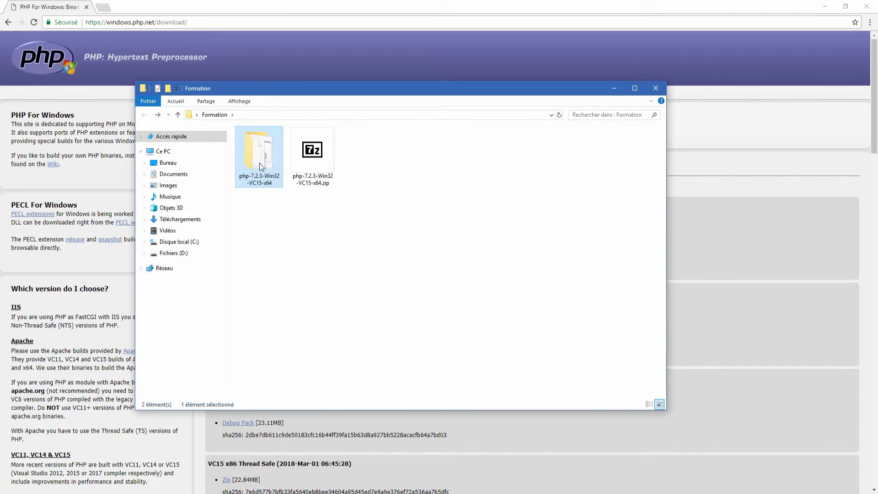
Rename the extracted PHP folder as php7.2.3.
{"action": "right_click", "coordinate": [261, 166]}
{"action": "left_click", "coordinate": [279, 348]}
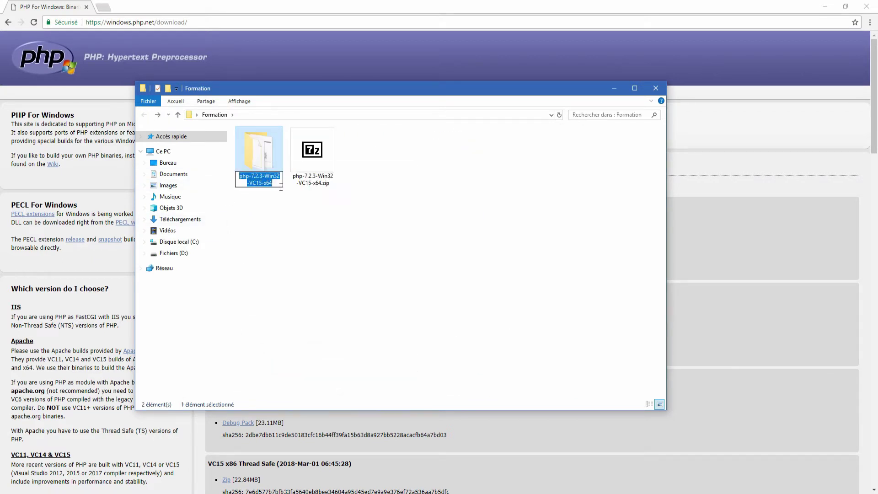
{"action": "key", "text": "End"}
{"action": "key", "text": "BackSpace"}
{"action": "key", "text": "BackSpace"}
{"action": "key", "text": "BackSpace"}
{"action": "key", "text": "BackSpace"}
{"action": "key", "text": "BackSpace"}
{"action": "key", "text": "BackSpace"}
{"action": "key", "text": "BackSpace"}
{"action": "key", "text": "BackSpace"}
{"action": "key", "text": "BackSpace"}
{"action": "key", "text": "BackSpace"}
{"action": "key", "text": "BackSpace"}
{"action": "key", "text": "BackSpace"}
{"action": "key", "text": "BackSpace"}
{"action": "key", "text": "BackSpace"}
{"action": "key", "text": "BackSpace"}
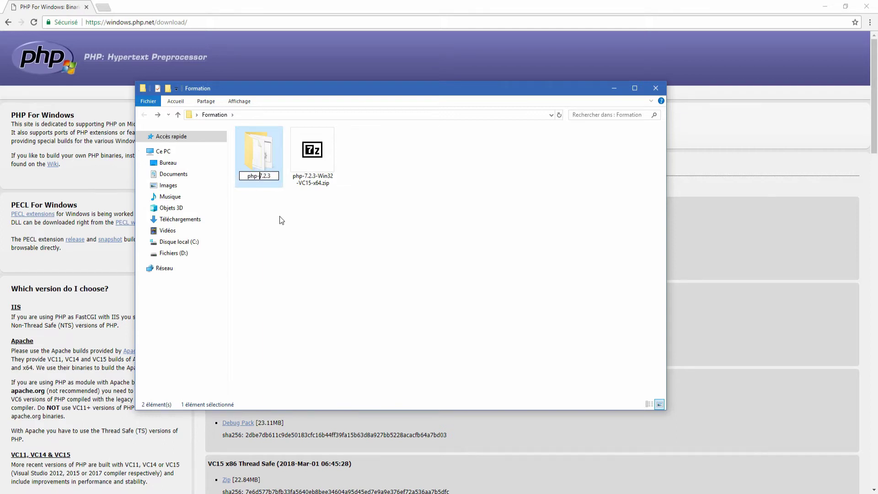
{"action": "key", "text": "BackSpace"}
{"action": "key", "text": "Return"}
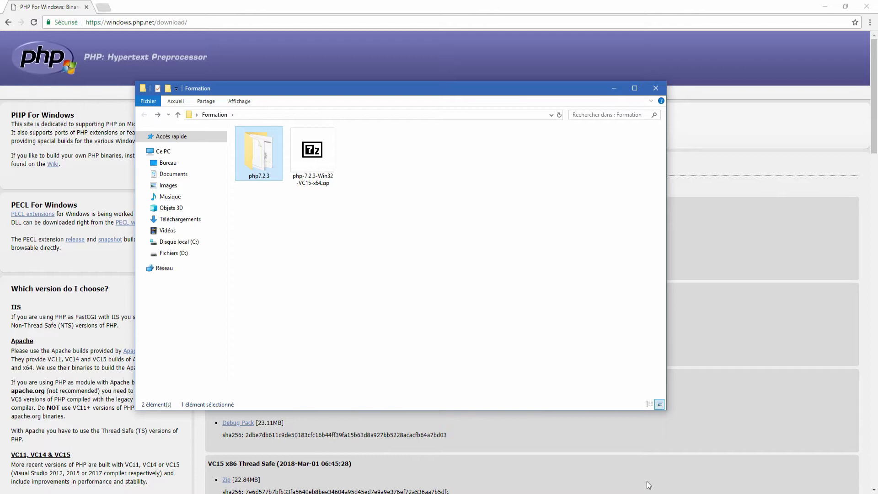
Move the php7.2.3 folder from Formation to the root of the C: drive and refresh the drive's listing.
{"action": "key", "text": "super+e"}
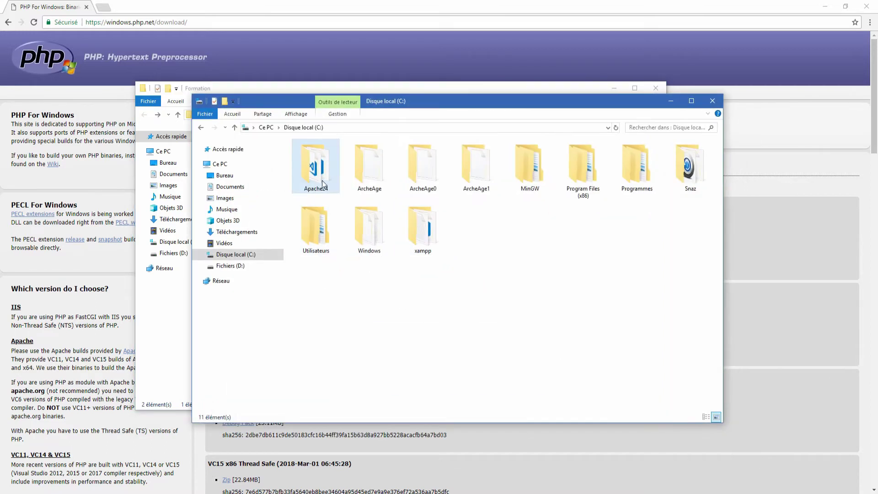
{"action": "left_click_drag", "start_coordinate": [405, 104], "coordinate": [466, 104]}
{"action": "left_click", "coordinate": [246, 90]}
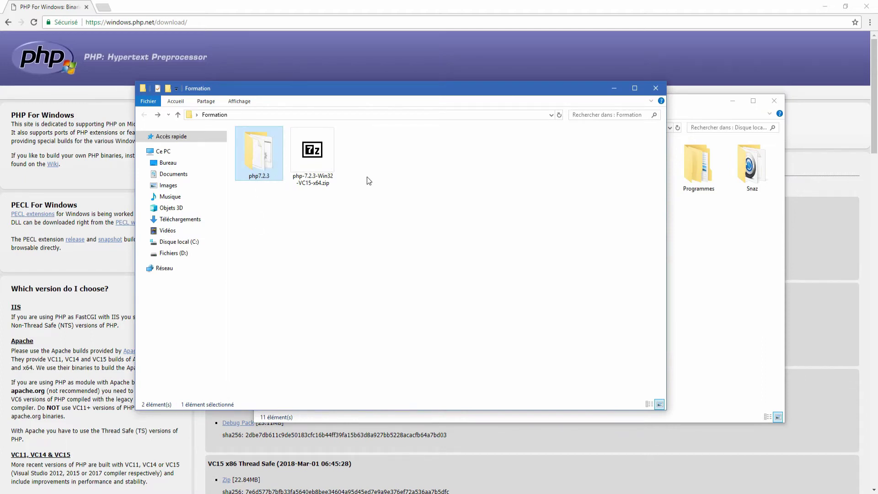
{"action": "right_click", "coordinate": [253, 157]}
{"action": "left_click", "coordinate": [301, 298]}
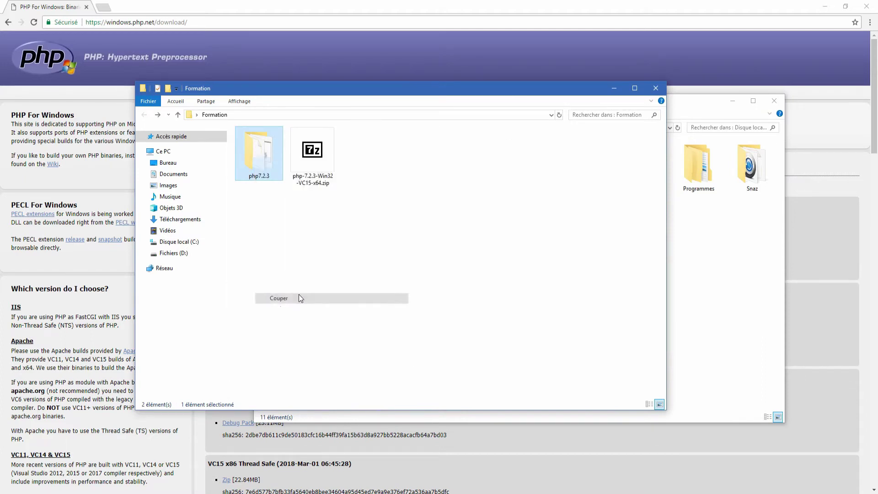
{"action": "left_click", "coordinate": [699, 101]}
{"action": "left_click_drag", "start_coordinate": [500, 109], "coordinate": [315, 107]}
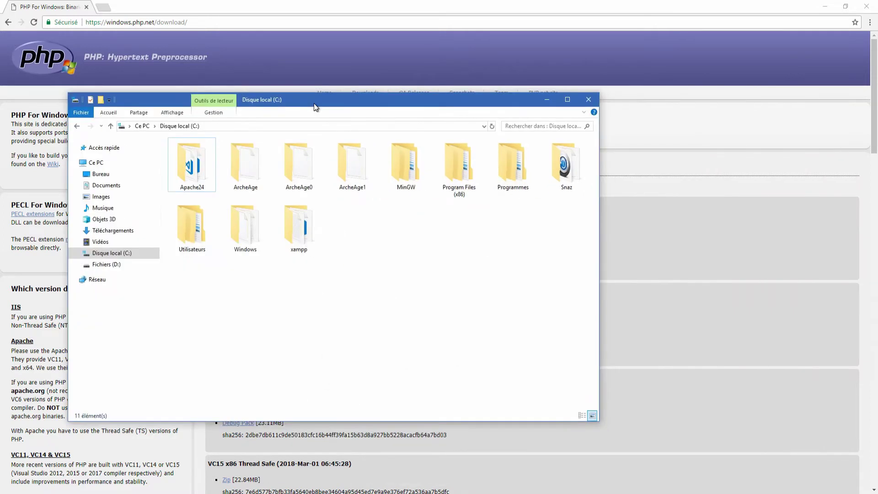
{"action": "right_click", "coordinate": [385, 257]}
{"action": "left_click", "coordinate": [416, 311]}
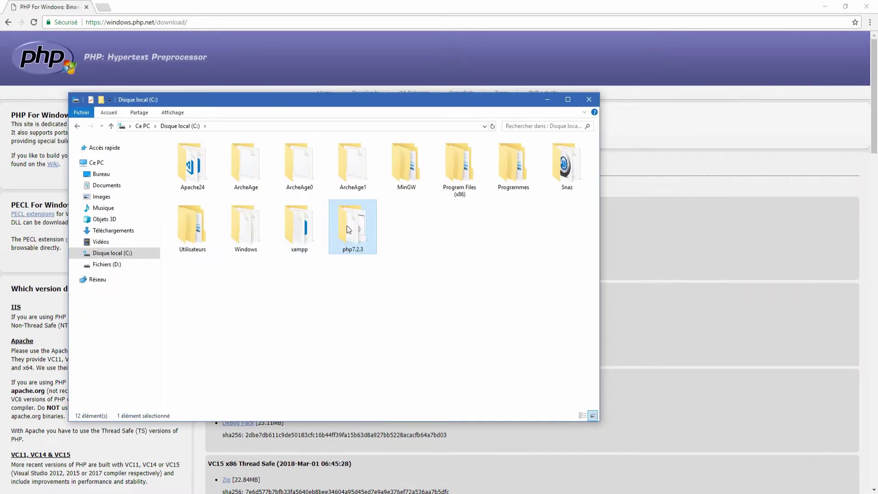
{"action": "right_click", "coordinate": [402, 271]}
{"action": "left_click", "coordinate": [440, 308]}
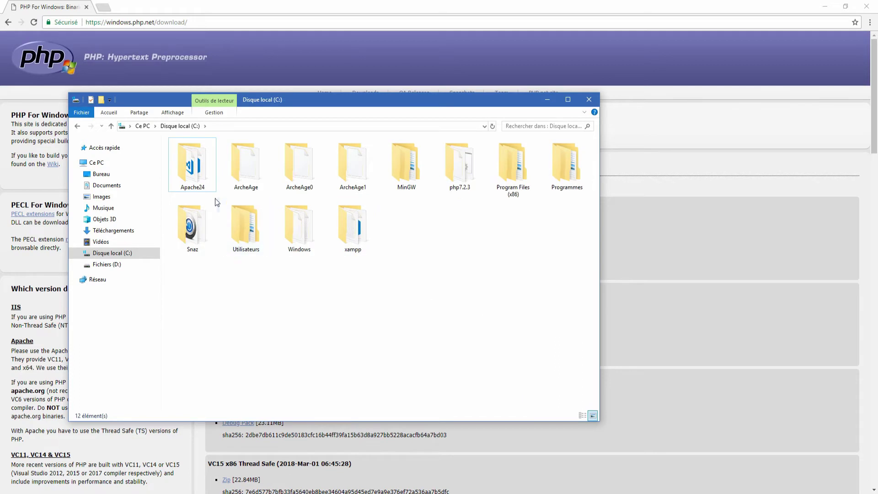
Look at the contents of the Apache24 folder and return to the root of the C: drive.
{"action": "double_click", "coordinate": [202, 177]}
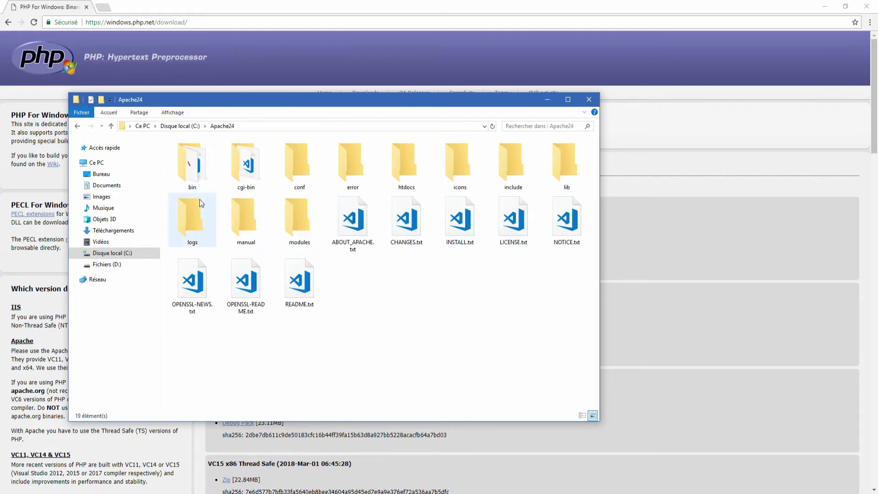
{"action": "left_click", "coordinate": [78, 127]}
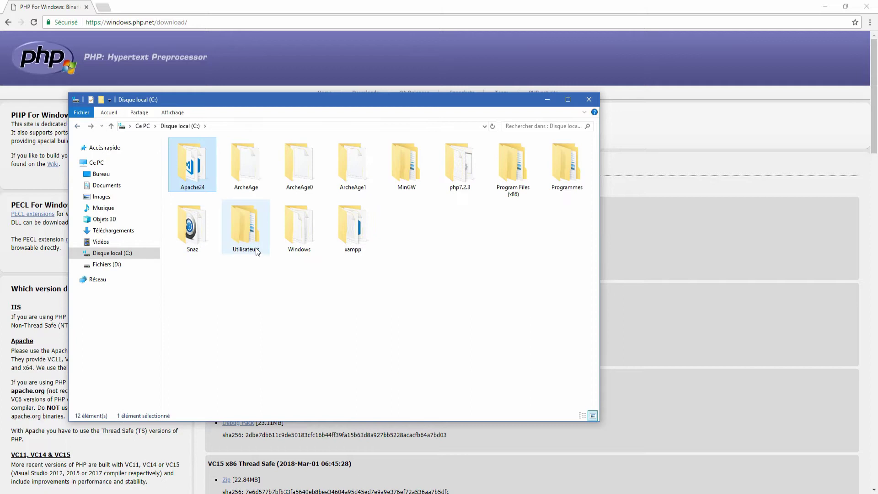
Open the php7.2.3 folder and locate its php.ini-development and php.ini-production files.
{"action": "left_click", "coordinate": [466, 178]}
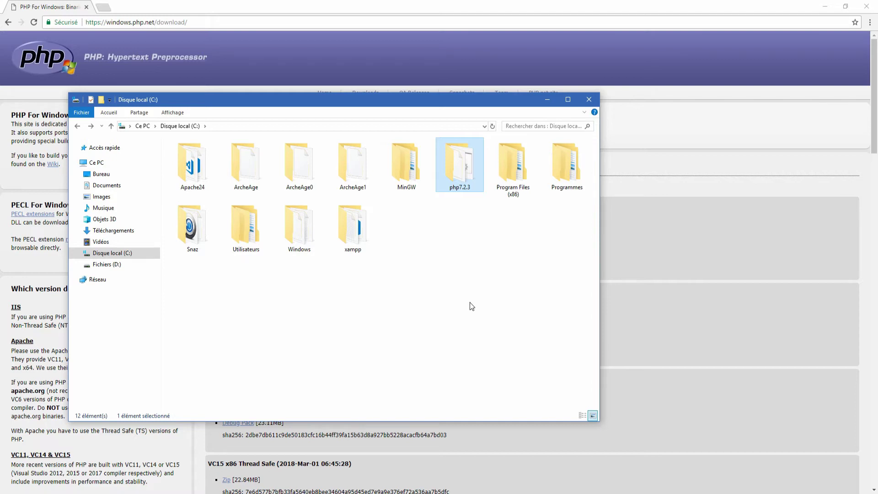
{"action": "double_click", "coordinate": [457, 182]}
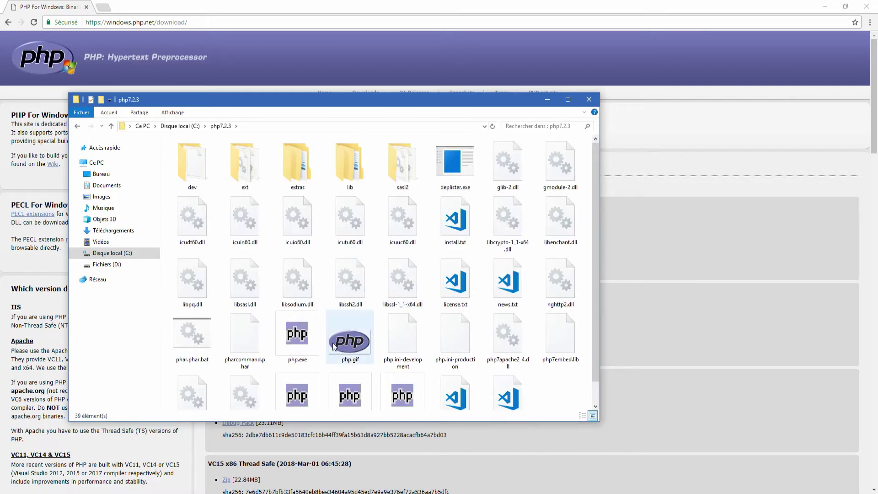
{"action": "scroll", "coordinate": [332, 347], "scroll_direction": "down", "scroll_amount": 1}
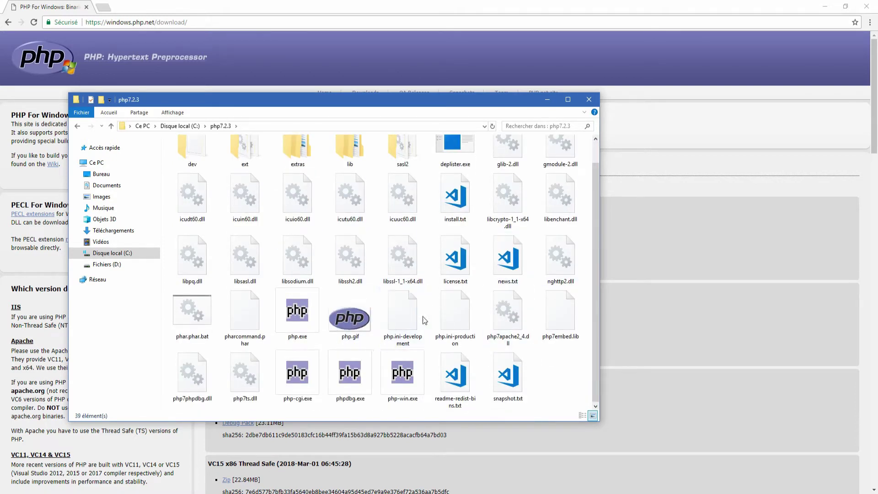
{"action": "left_click", "coordinate": [396, 320]}
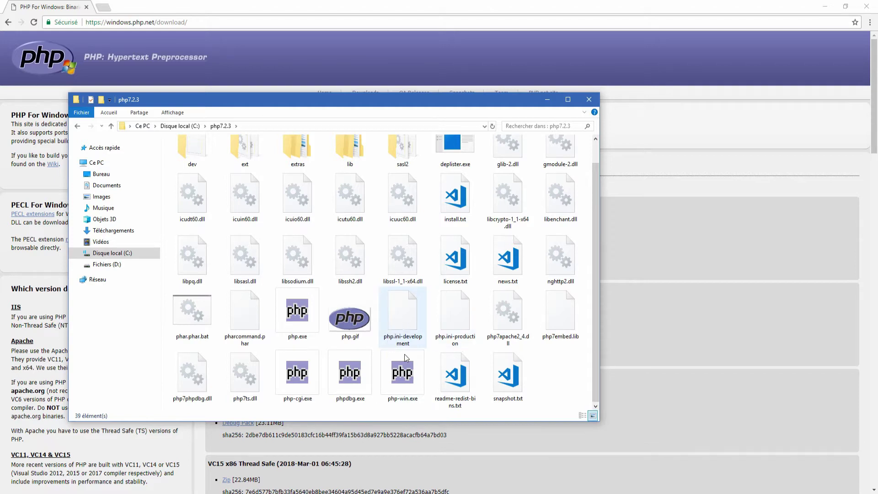
{"action": "left_click", "coordinate": [451, 324]}
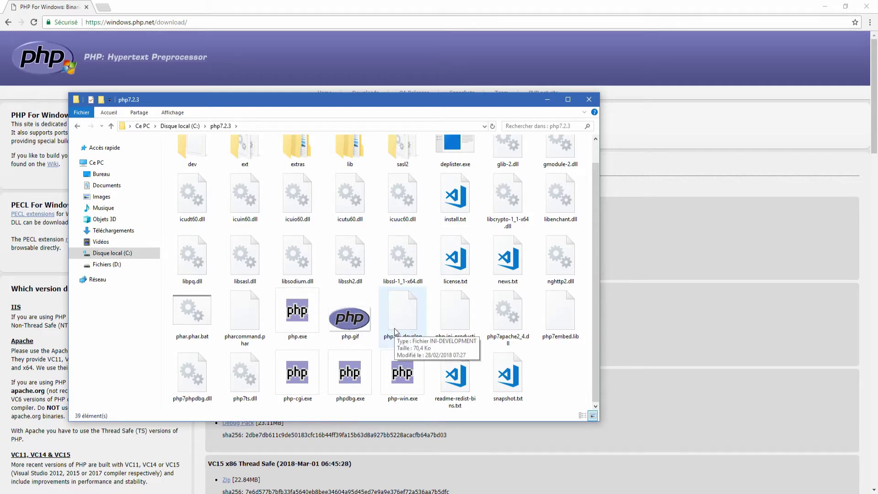
{"action": "left_click", "coordinate": [397, 343]}
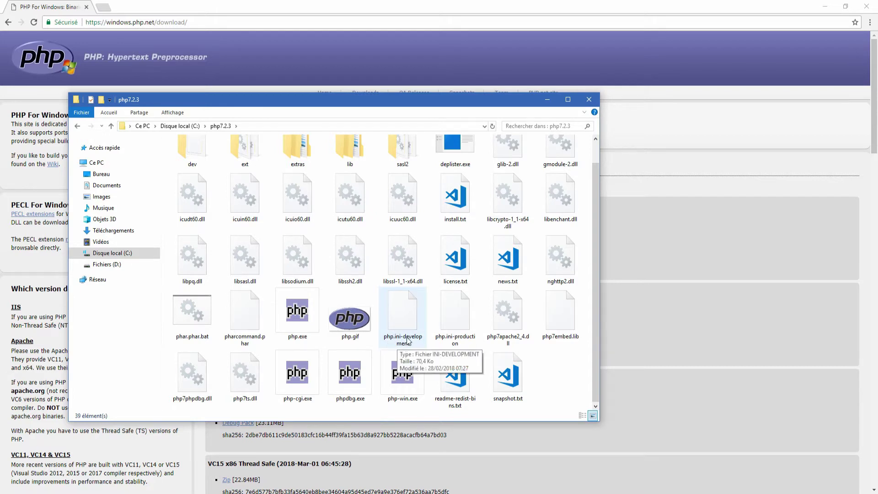
Rename the php.ini-development file as php.ini and accept the extension change.
{"action": "right_click", "coordinate": [403, 320]}
{"action": "left_click", "coordinate": [432, 448]}
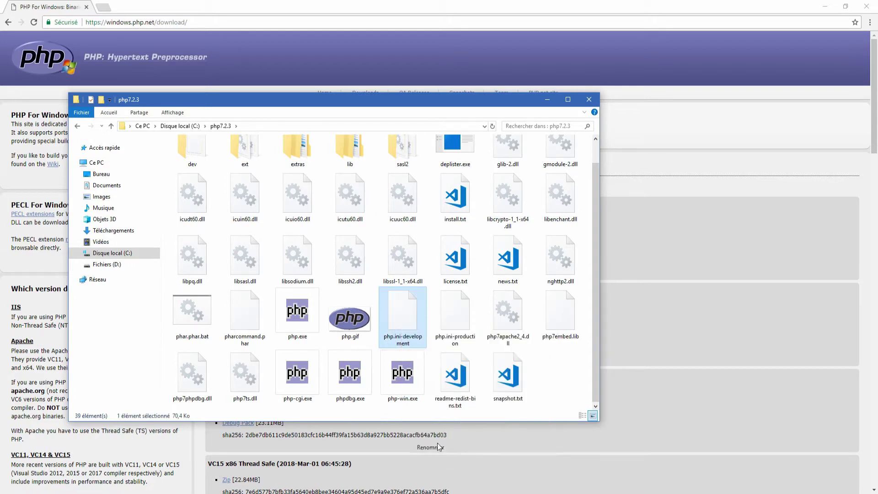
{"action": "left_click_drag", "start_coordinate": [411, 336], "coordinate": [422, 344]}
{"action": "key", "text": "BackSpace"}
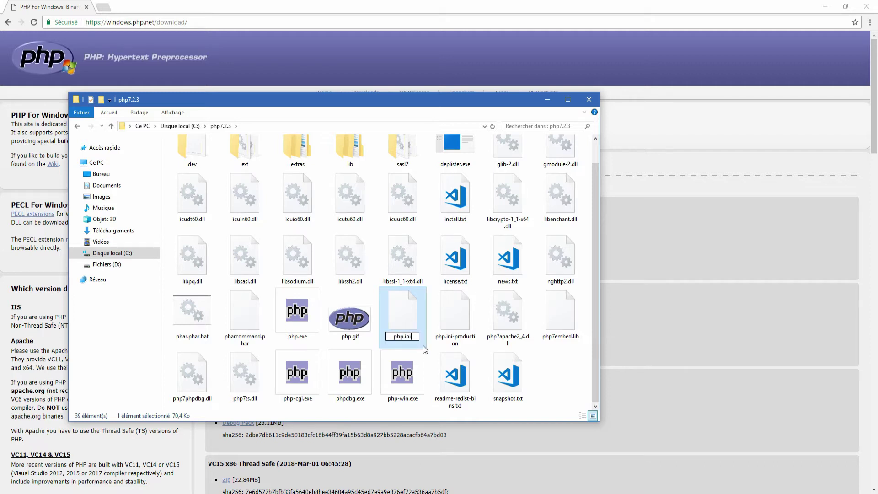
{"action": "key", "text": "Return"}
{"action": "key", "text": "Return"}
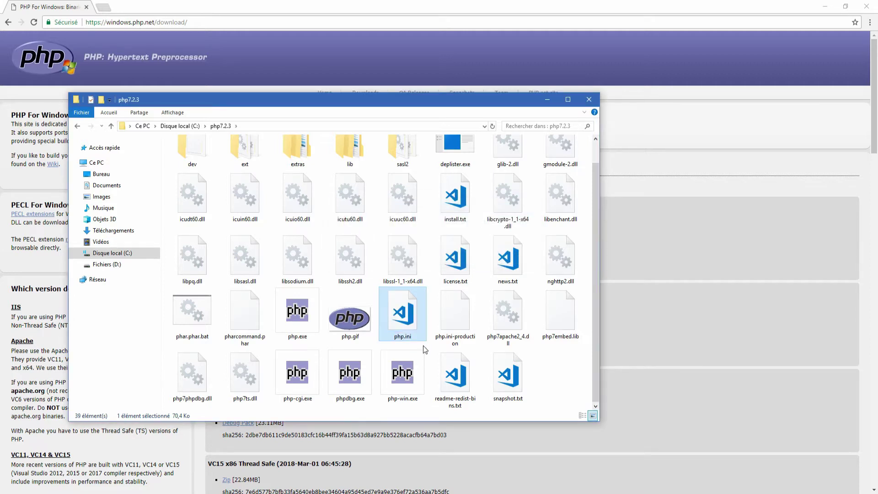
{"action": "left_click", "coordinate": [569, 360]}
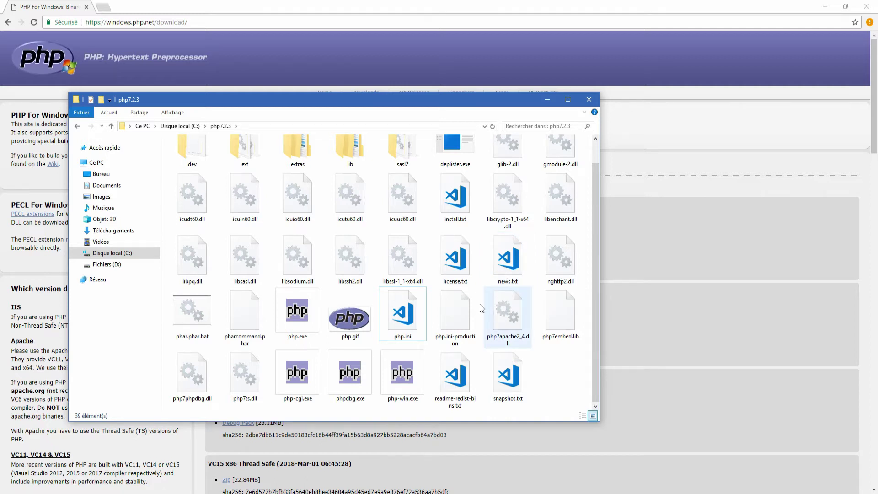
Move php.ini from the php7.2.3 folder into the Apache24 folder on the C: drive.
{"action": "right_click", "coordinate": [408, 310]}
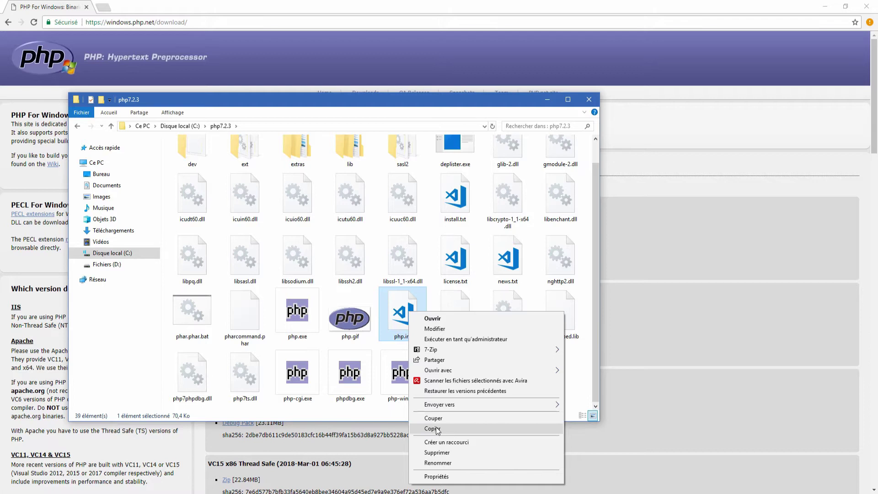
{"action": "left_click", "coordinate": [440, 418]}
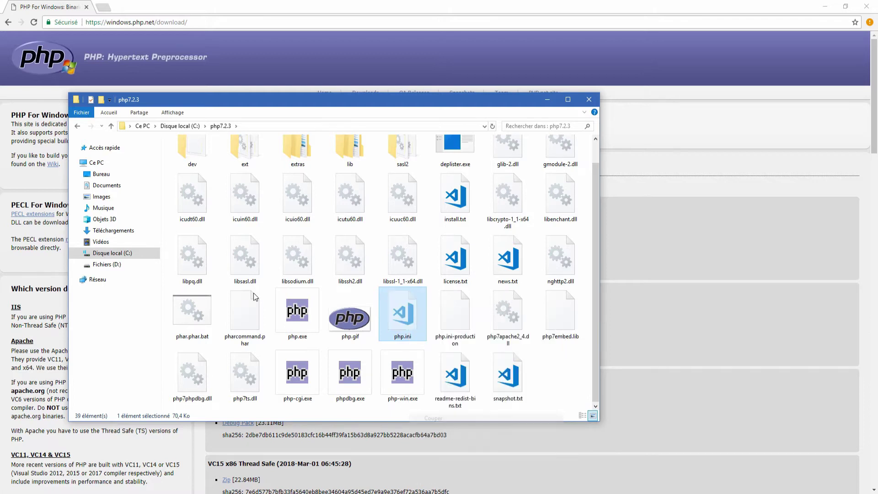
{"action": "left_click", "coordinate": [77, 127]}
{"action": "double_click", "coordinate": [192, 164]}
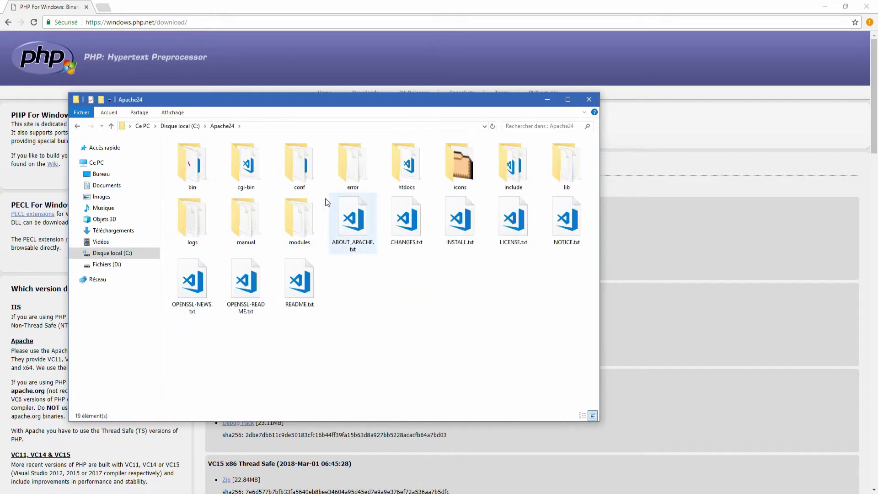
{"action": "right_click", "coordinate": [402, 305]}
{"action": "left_click", "coordinate": [454, 369]}
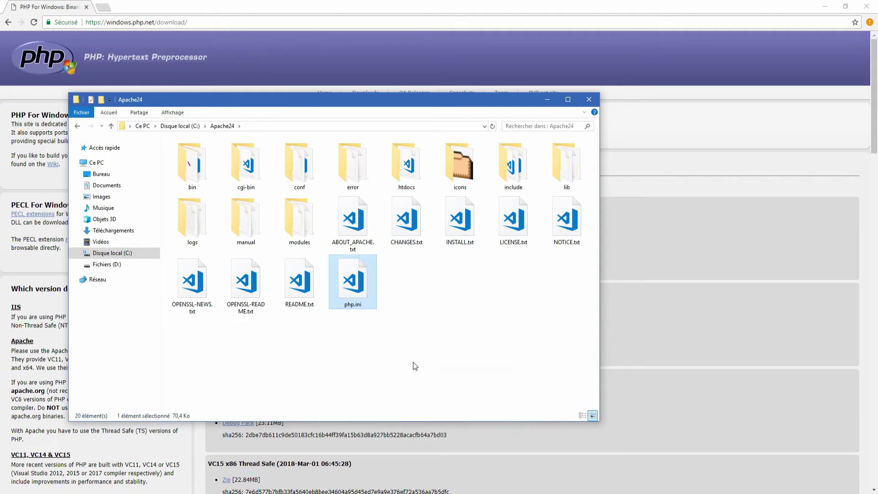
{"action": "left_click", "coordinate": [415, 365]}
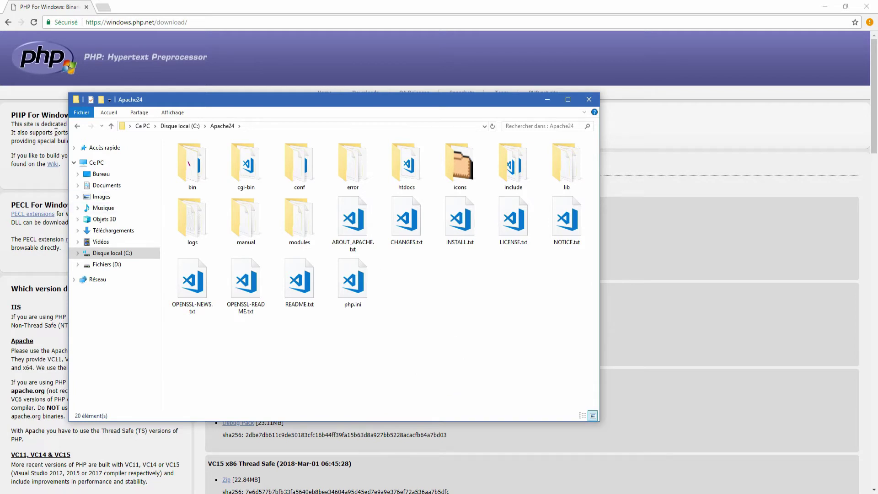
Copy php7ts.dll from the php7.2.3 folder into the bin folder of Apache24.
{"action": "left_click", "coordinate": [76, 126]}
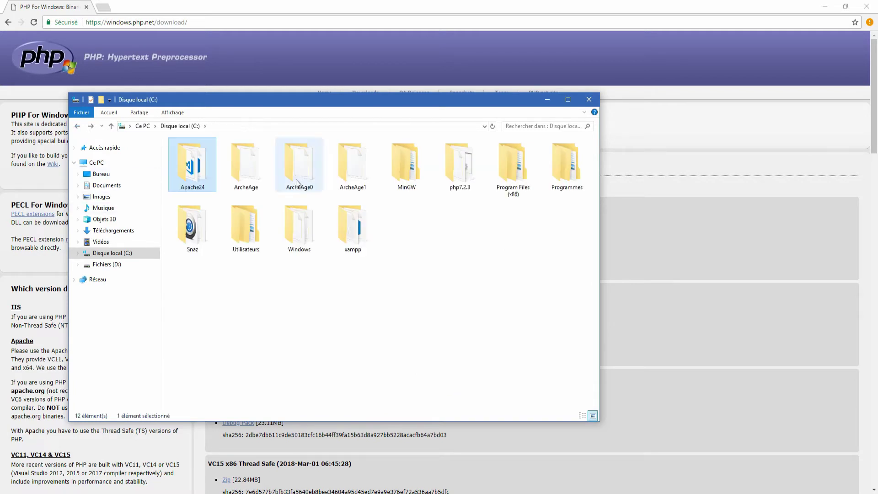
{"action": "double_click", "coordinate": [460, 165]}
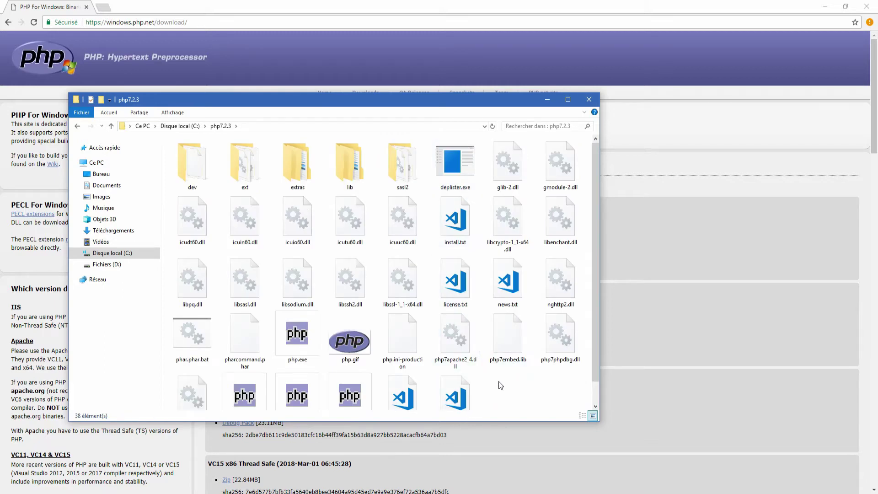
{"action": "scroll", "coordinate": [501, 386], "scroll_direction": "down", "scroll_amount": 1}
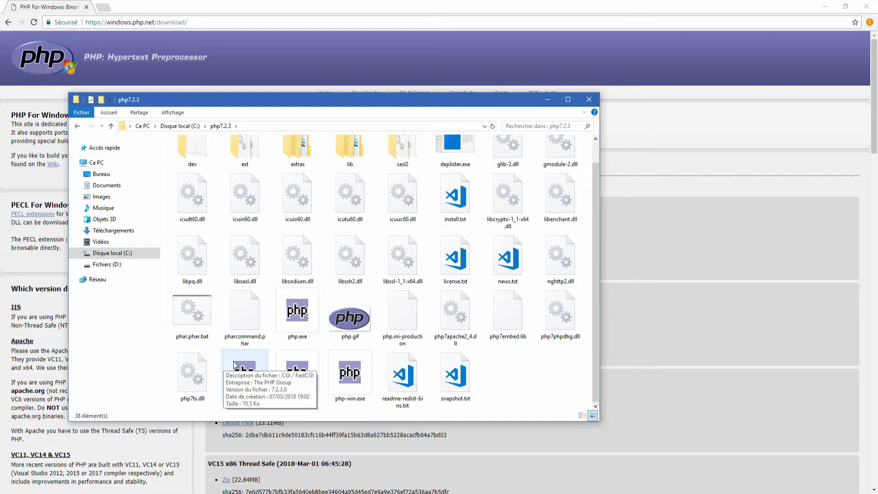
{"action": "mouse_move", "coordinate": [361, 354]}
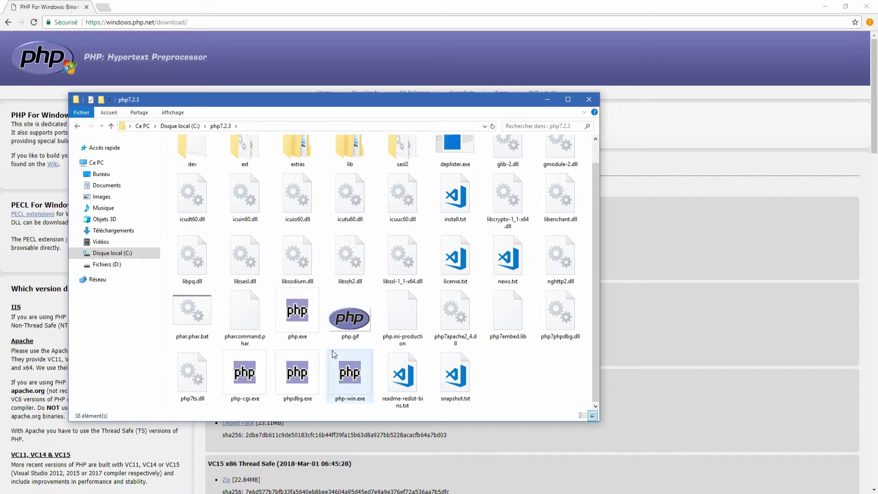
{"action": "left_click", "coordinate": [201, 375]}
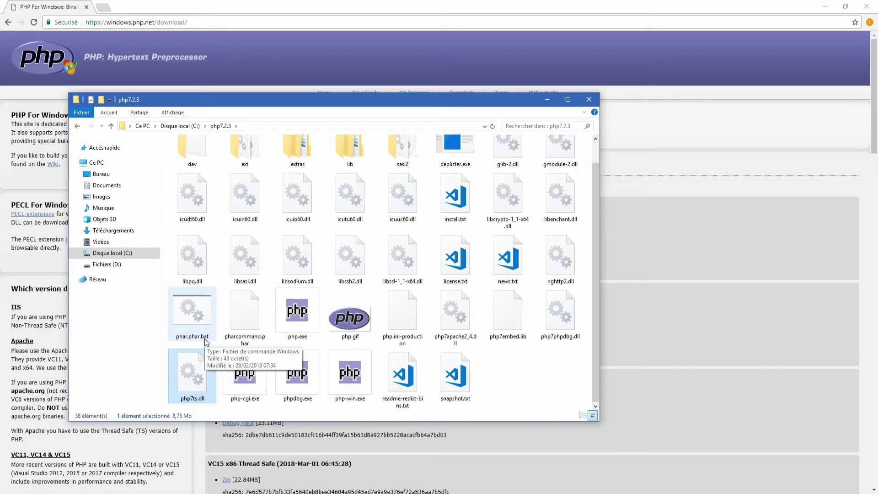
{"action": "right_click", "coordinate": [187, 382]}
{"action": "left_click", "coordinate": [201, 317]}
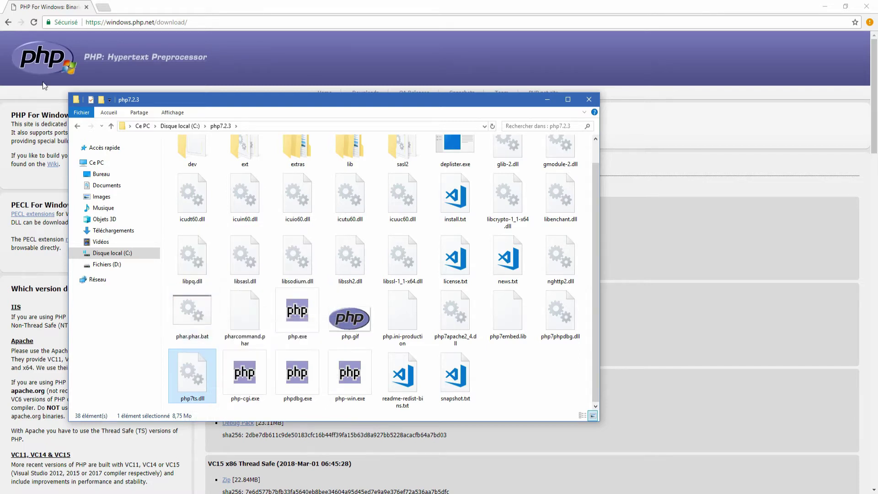
{"action": "left_click", "coordinate": [77, 126]}
{"action": "double_click", "coordinate": [194, 172]}
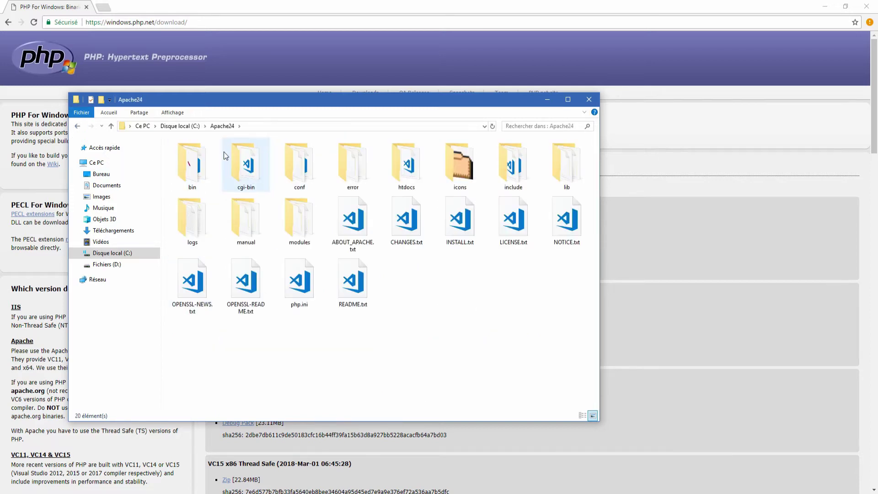
{"action": "double_click", "coordinate": [192, 172]}
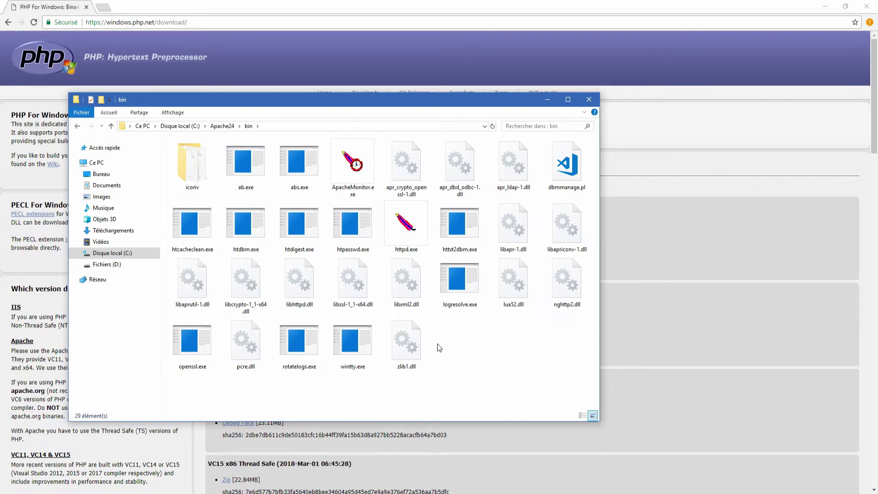
{"action": "right_click", "coordinate": [484, 346]}
{"action": "left_click", "coordinate": [506, 408]}
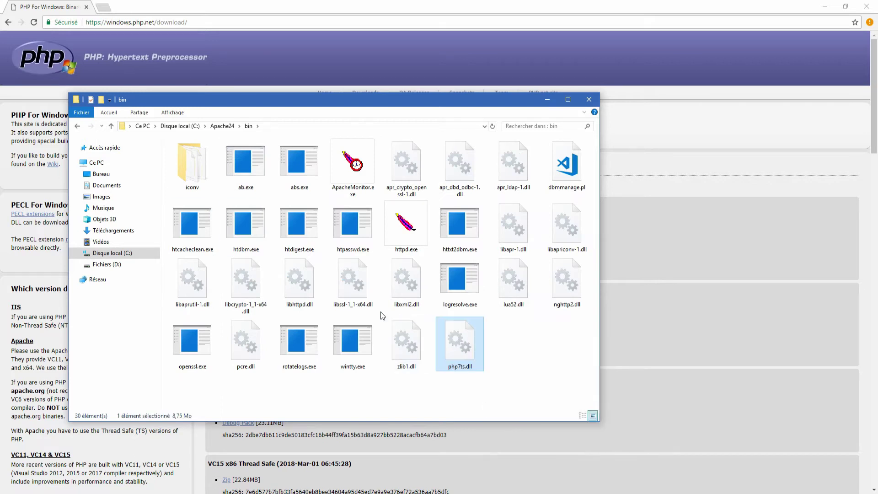
{"action": "left_click", "coordinate": [501, 338]}
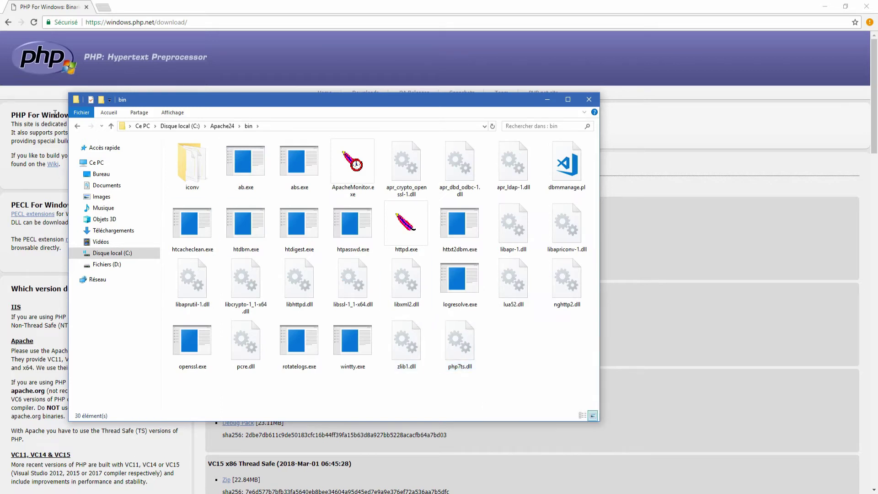
Return to the php7.2.3 folder and look through its remaining files.
{"action": "left_click", "coordinate": [80, 124]}
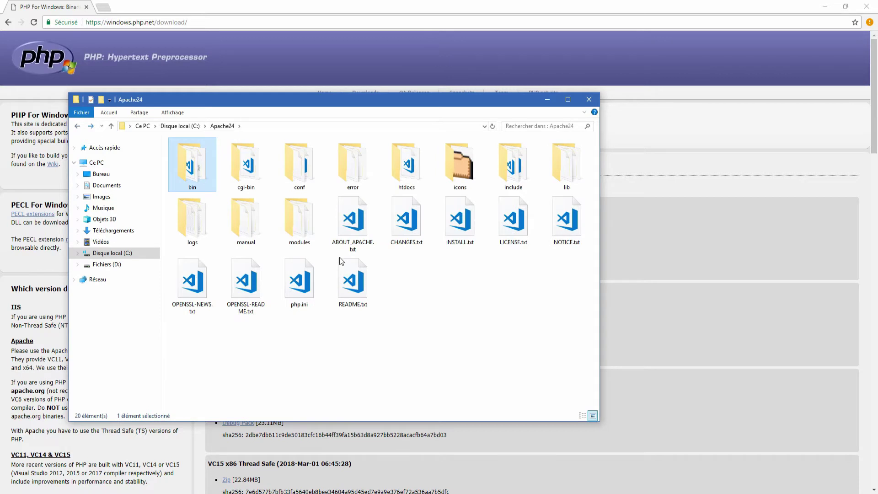
{"action": "left_click", "coordinate": [77, 126]}
{"action": "double_click", "coordinate": [454, 170]}
{"action": "scroll", "coordinate": [268, 264], "scroll_direction": "down", "scroll_amount": 1}
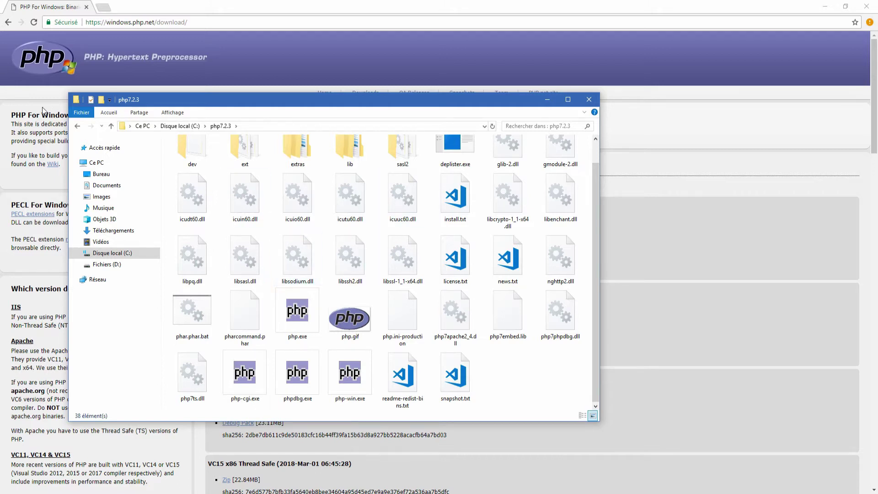
Open httpd.conf from the conf folder of Apache24 in Visual Studio Code.
{"action": "left_click", "coordinate": [78, 126]}
{"action": "double_click", "coordinate": [193, 164]}
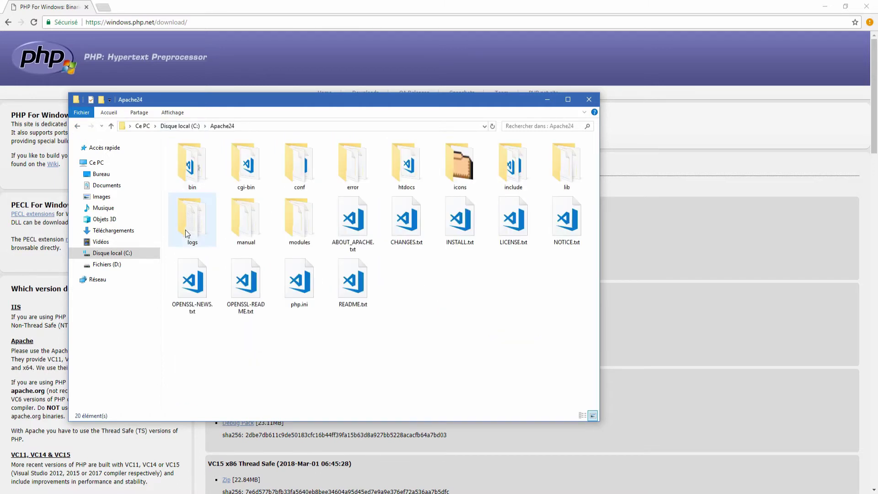
{"action": "double_click", "coordinate": [297, 166]}
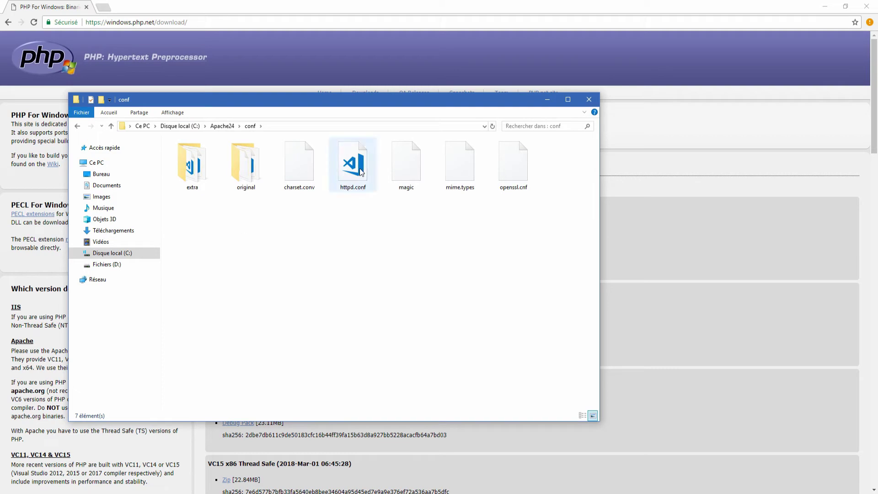
{"action": "left_click", "coordinate": [359, 169]}
{"action": "double_click", "coordinate": [359, 169]}
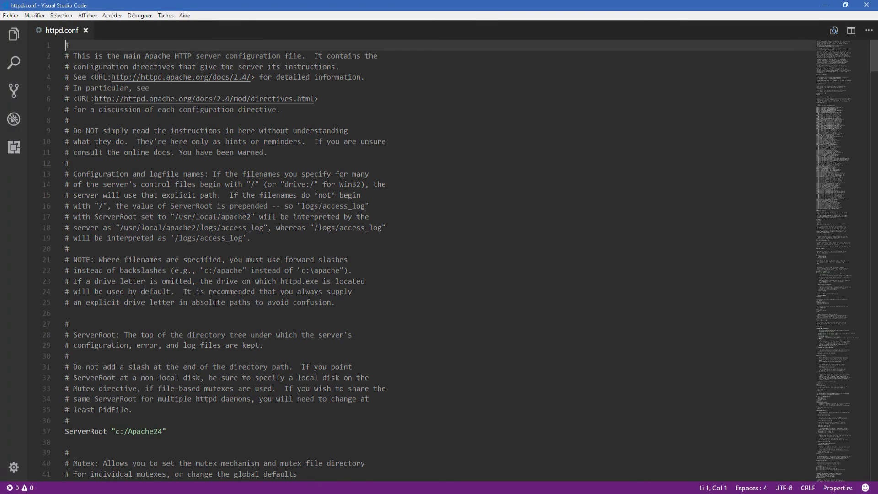
Look through the module list in httpd.conf and search the file for "LoadModule php".
{"action": "scroll", "coordinate": [216, 302], "scroll_direction": "down", "scroll_amount": 8}
{"action": "scroll", "coordinate": [217, 302], "scroll_direction": "down", "scroll_amount": 10}
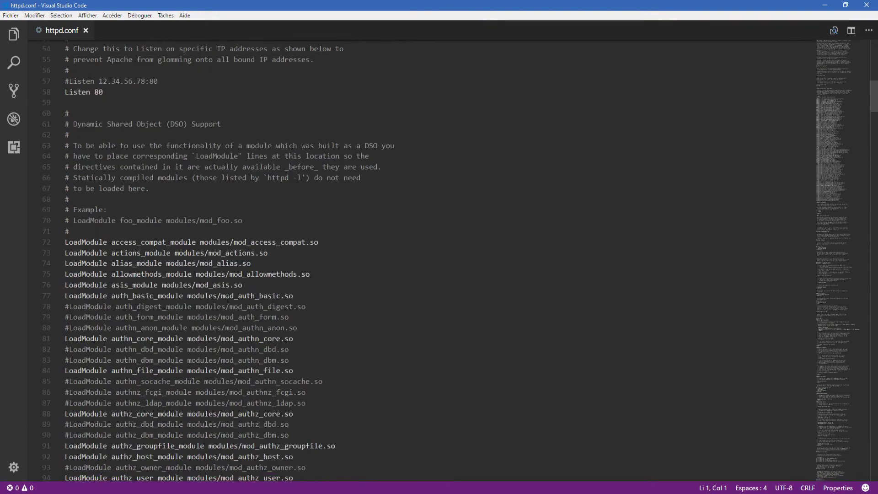
{"action": "scroll", "coordinate": [227, 298], "scroll_direction": "down", "scroll_amount": 4}
{"action": "key", "text": "ctrl+f"}
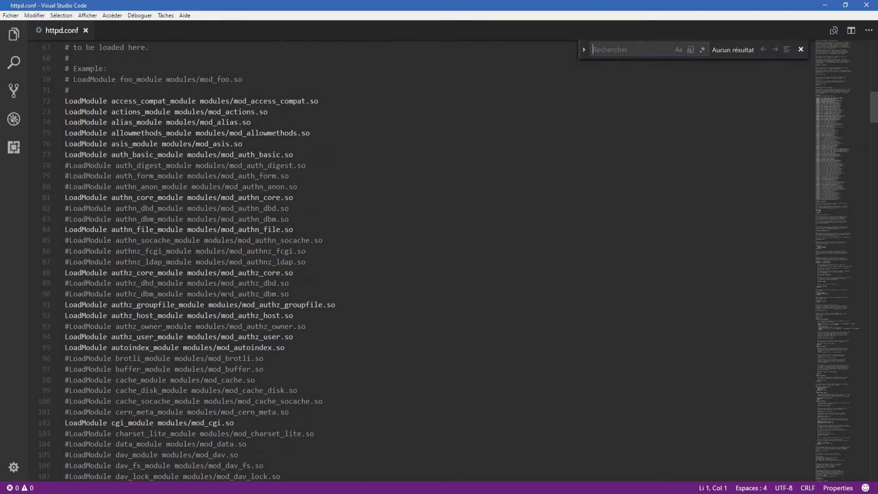
{"action": "type", "text": "LoadModukle"}
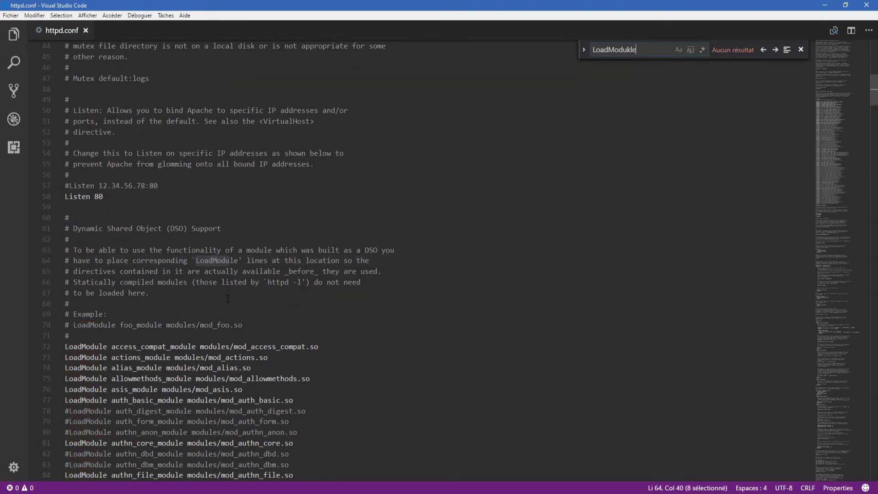
{"action": "key", "text": "BackSpace"}
{"action": "type", "text": "le"}
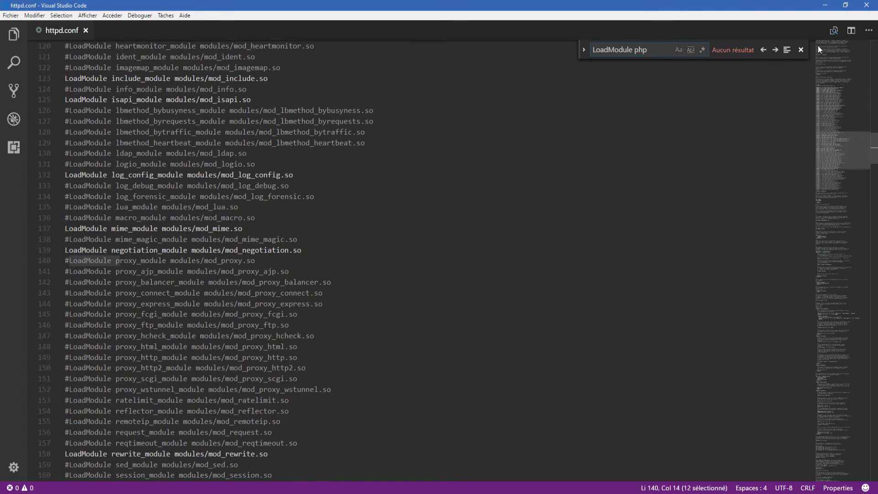
{"action": "left_click", "coordinate": [801, 49]}
Add the comment line "# PHP 7" at the very end of httpd.conf.
{"action": "left_click_drag", "start_coordinate": [841, 147], "coordinate": [844, 453]}
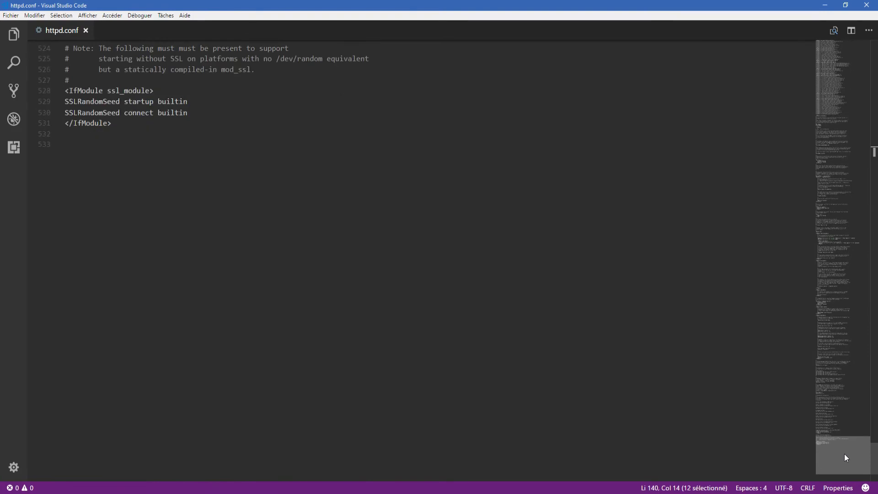
{"action": "left_click", "coordinate": [136, 147]}
{"action": "type", "text": "#"}
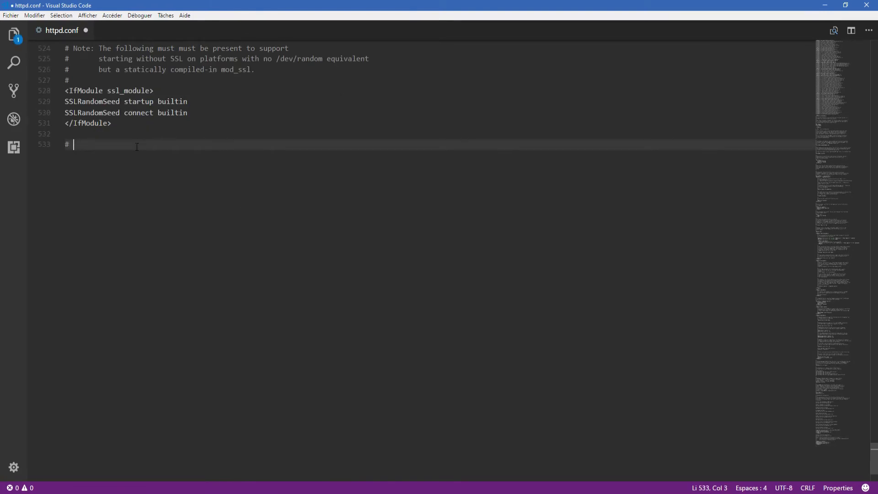
{"action": "type", "text": " PHP 7"}
{"action": "key", "text": "Return"}
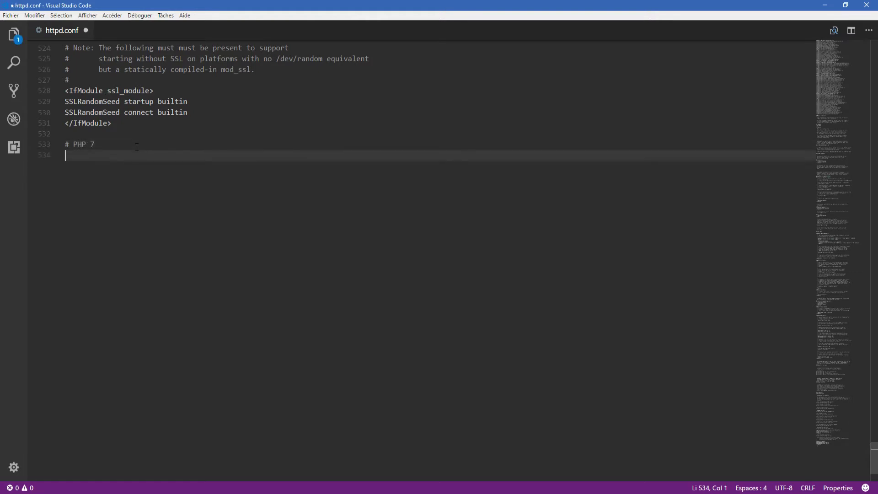
Below the PHP 7 comment, add the line "AddHandler application/x-httpd-php .php" and save httpd.conf.
{"action": "scroll", "coordinate": [70, 64], "scroll_direction": "up", "scroll_amount": 3}
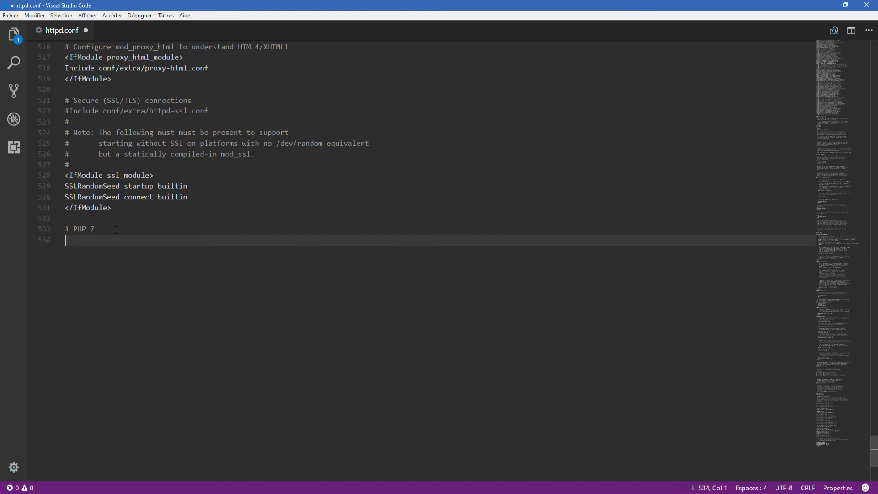
{"action": "type", "text": "AddH"}
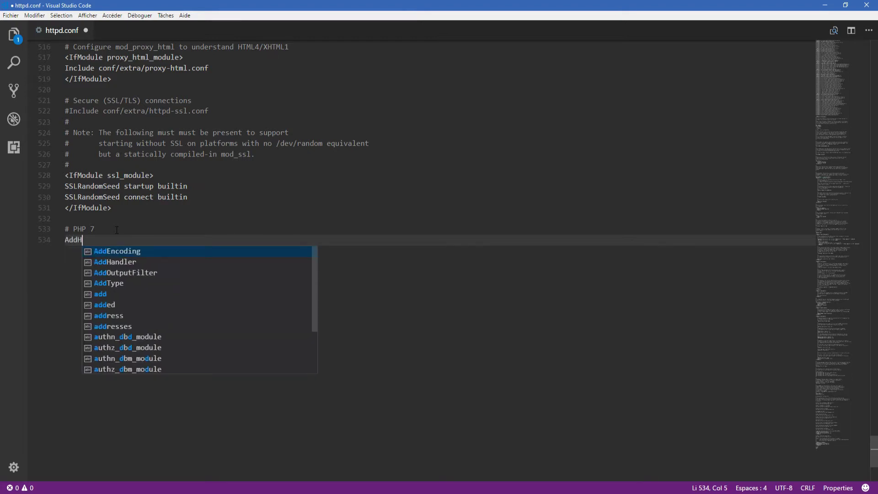
{"action": "type", "text": "andler"}
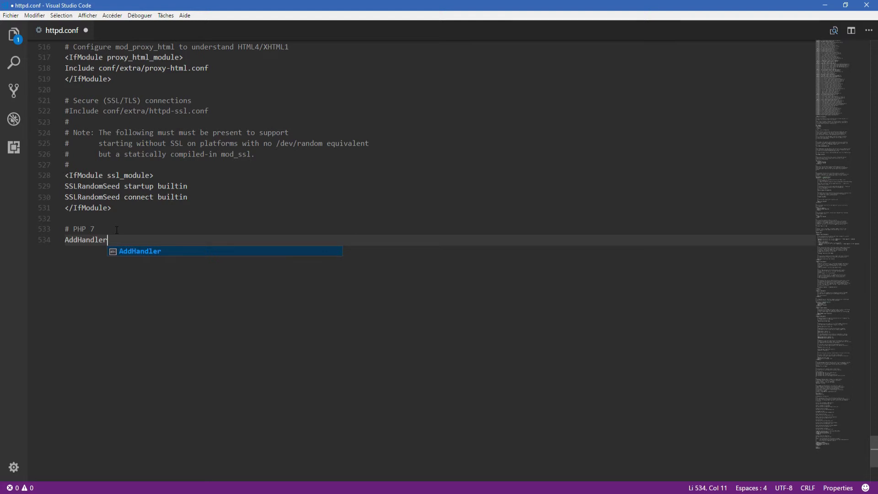
{"action": "type", "text": "app"}
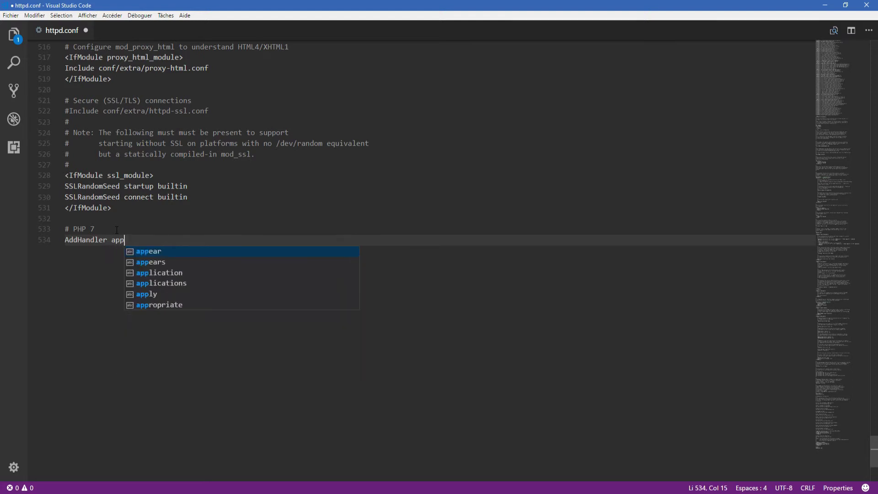
{"action": "type", "text": "lication"}
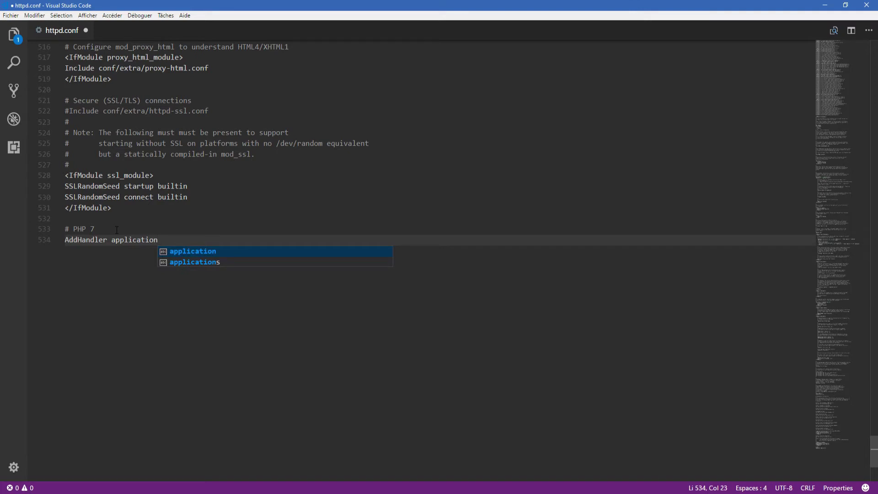
{"action": "type", "text": "/"}
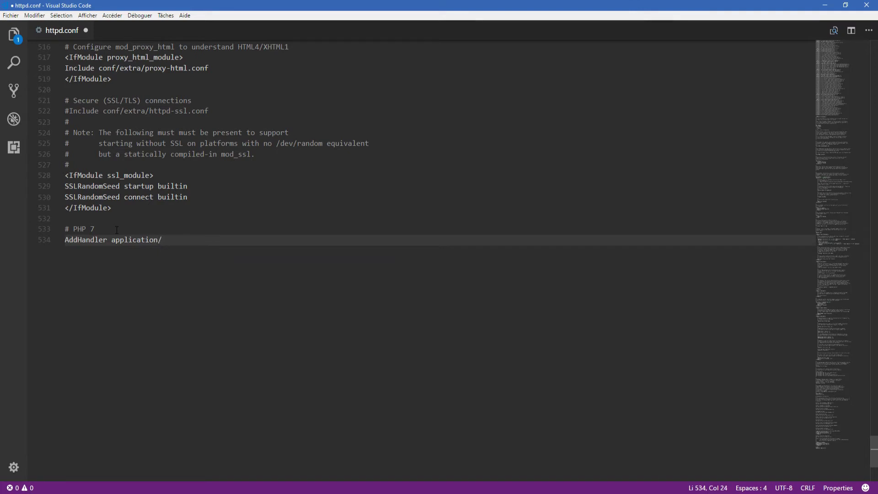
{"action": "type", "text": "x"}
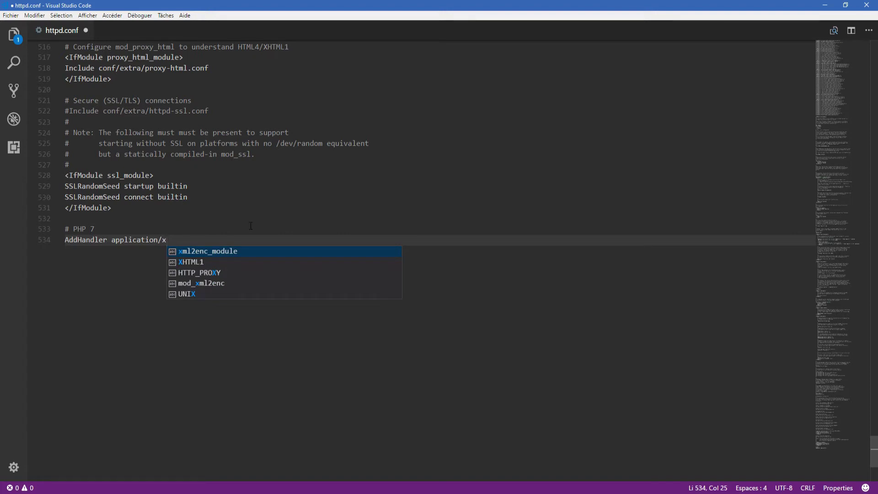
{"action": "type", "text": "-ht"}
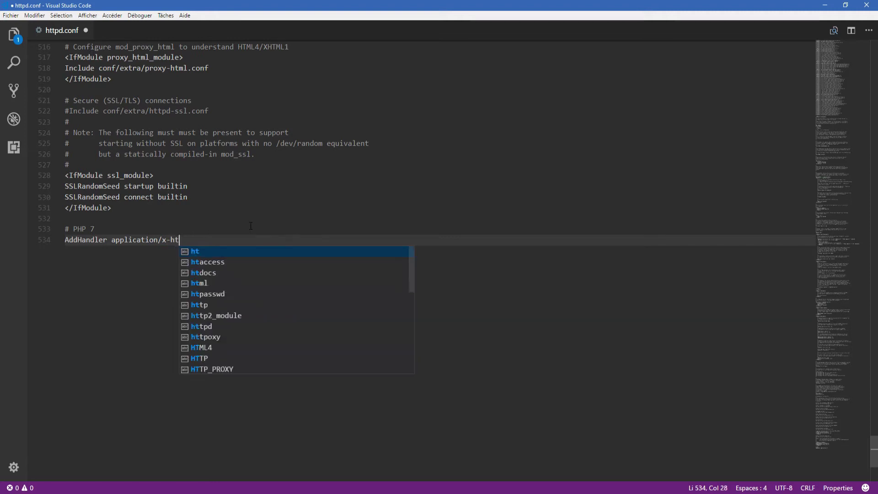
{"action": "type", "text": "tpd-"}
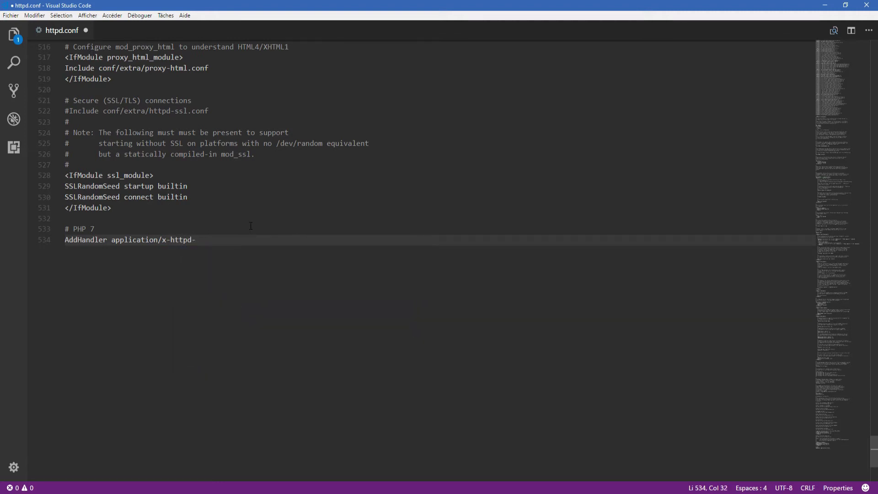
{"action": "type", "text": "php .php"}
{"action": "key", "text": "ctrl+s"}
{"action": "key", "text": "Escape"}
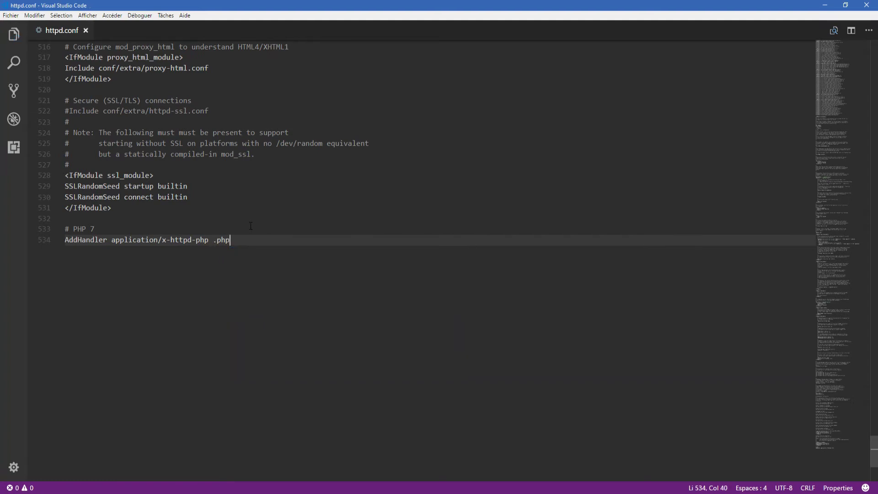
Below the AddHandler line, add "AddType application/x-httpd-php .php .html" and save the file.
{"action": "key", "text": "Return"}
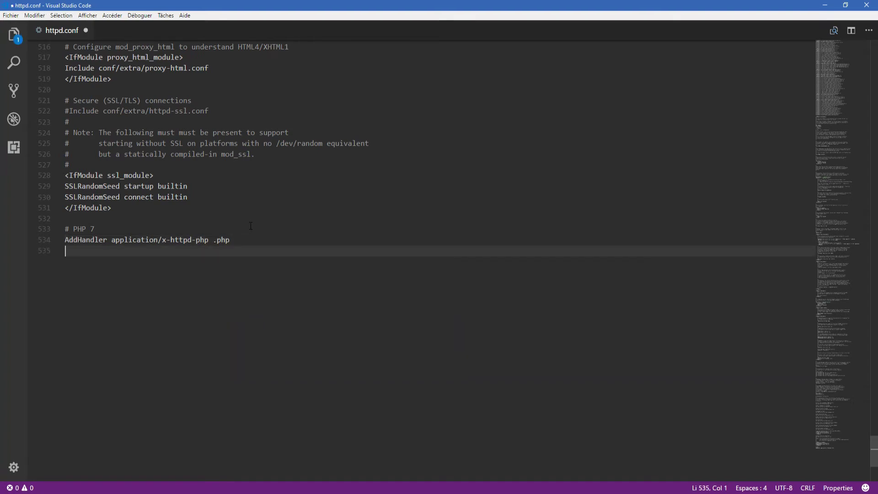
{"action": "type", "text": "AddType applic"}
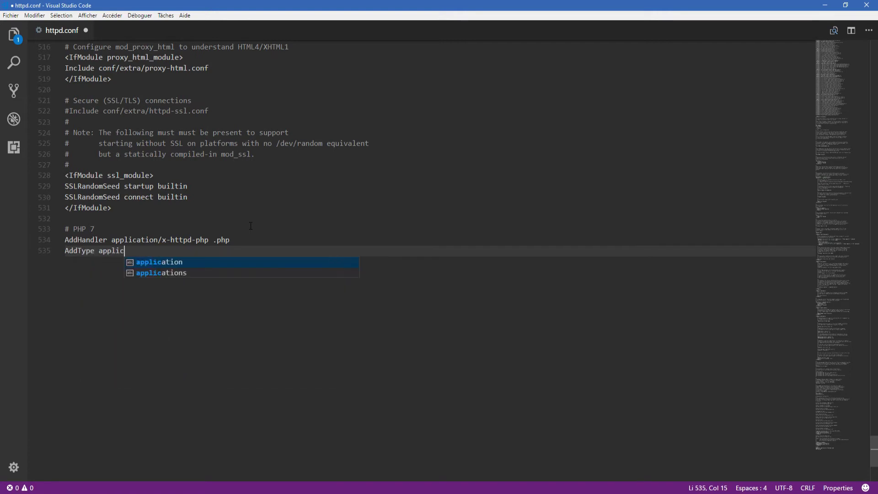
{"action": "type", "text": "ation/x-"}
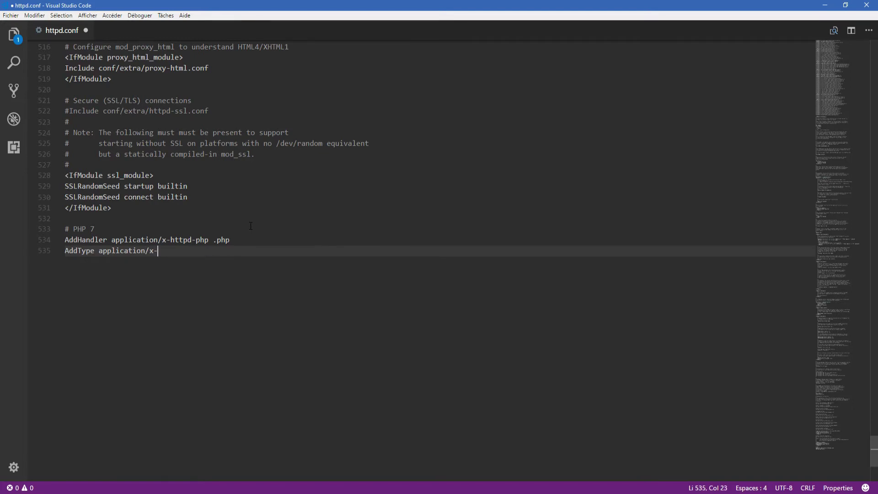
{"action": "type", "text": "http"}
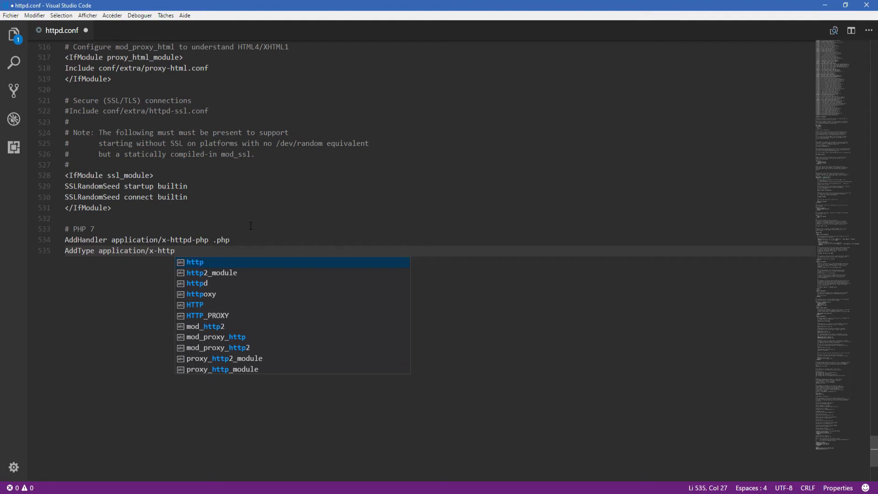
{"action": "type", "text": "-"}
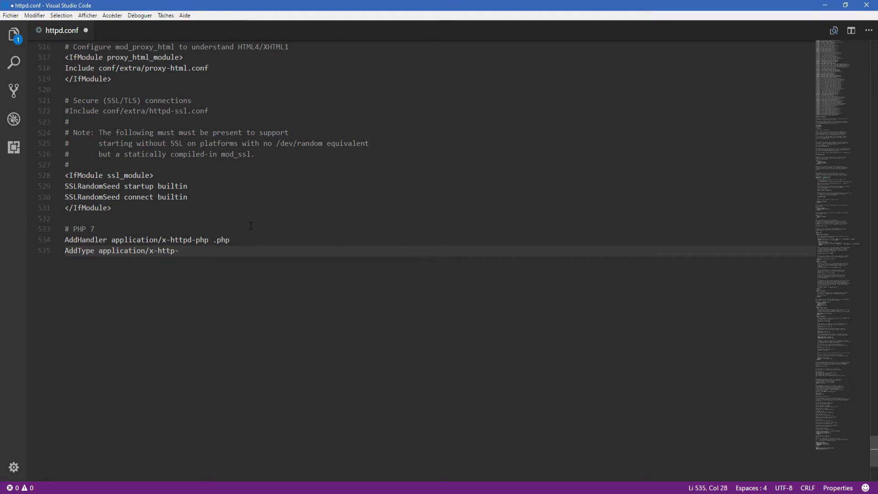
{"action": "key", "text": "BackSpace"}
{"action": "type", "text": "d-php"}
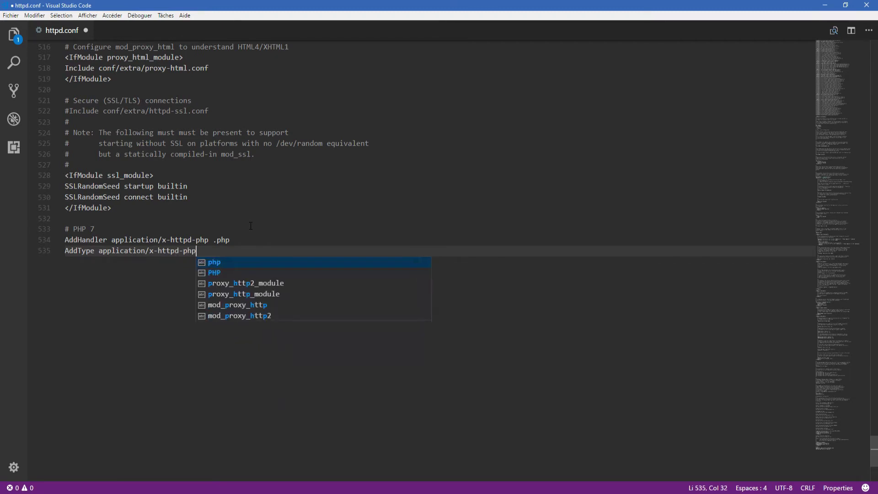
{"action": "type", "text": " .php"}
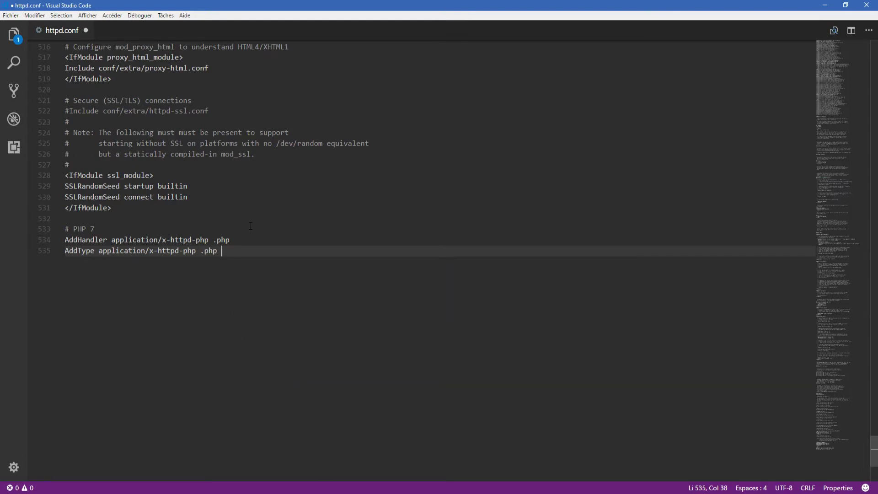
{"action": "type", "text": ".html"}
{"action": "key", "text": "ctrl+s"}
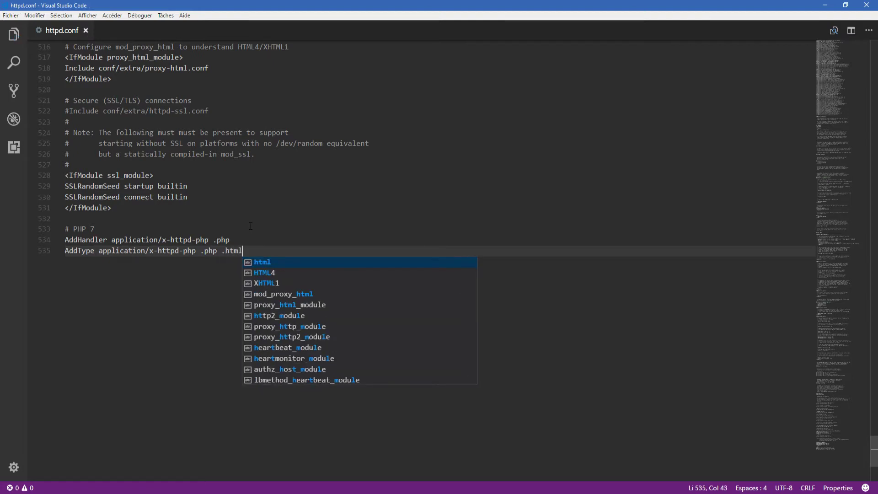
{"action": "key", "text": "Escape"}
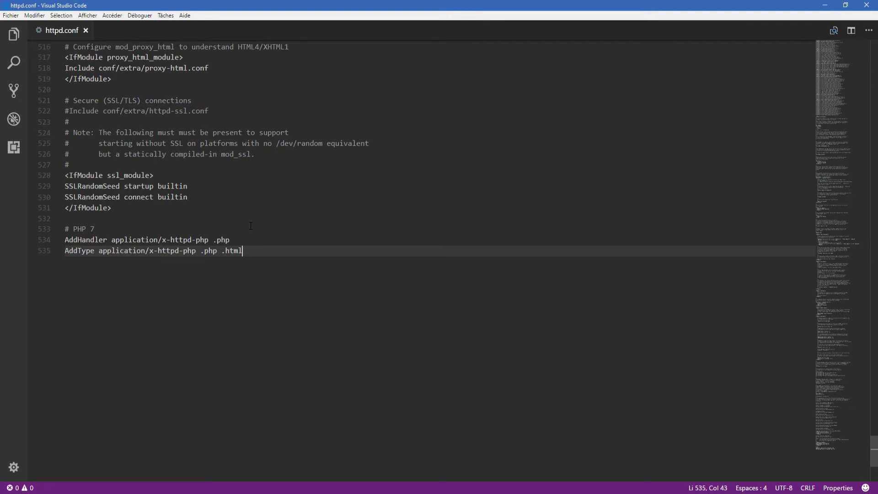
Add a "LoadModule php7_module" line with an empty pair of quotes for the path, and save the file.
{"action": "key", "text": "Return"}
{"action": "type", "text": "LoadM"}
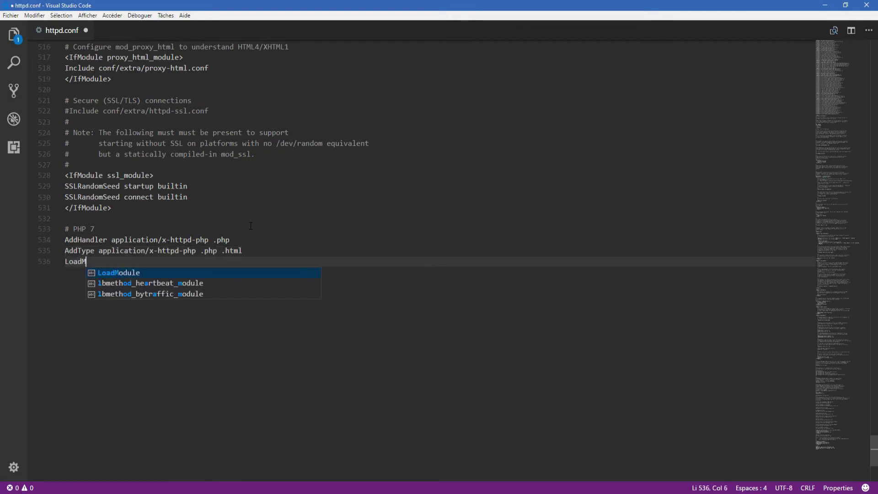
{"action": "type", "text": "odule"}
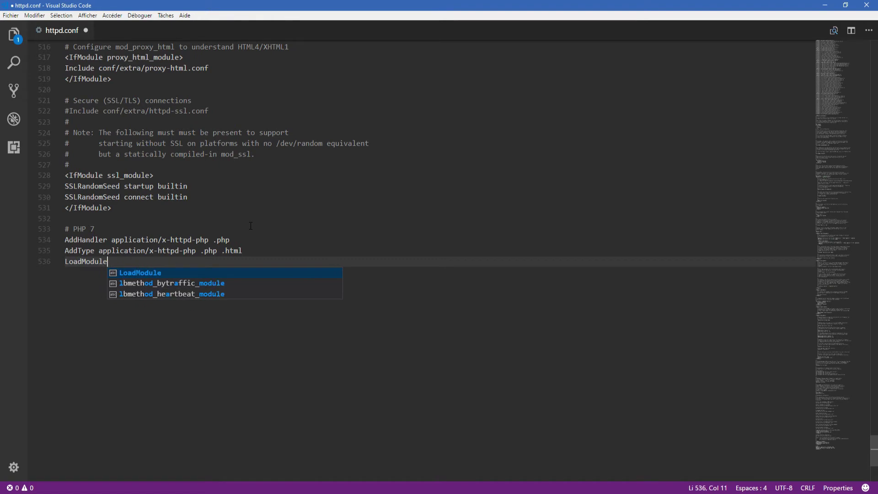
{"action": "type", "text": " p"}
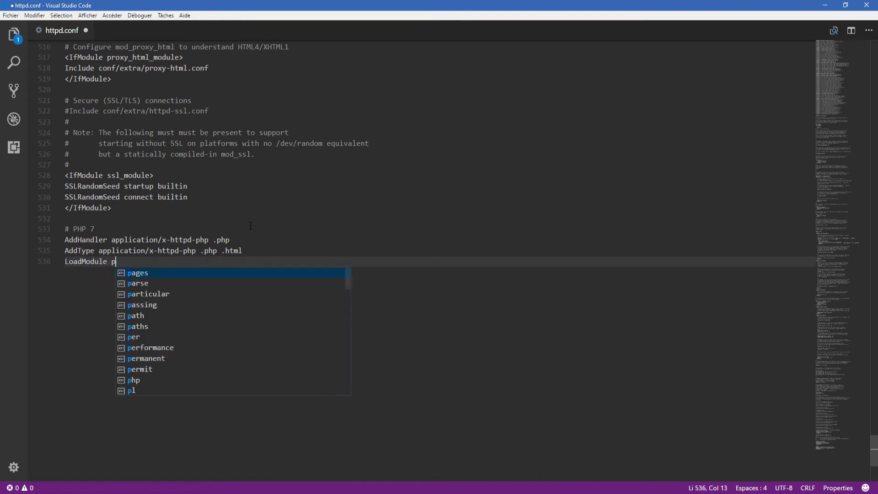
{"action": "type", "text": "hp7_module"}
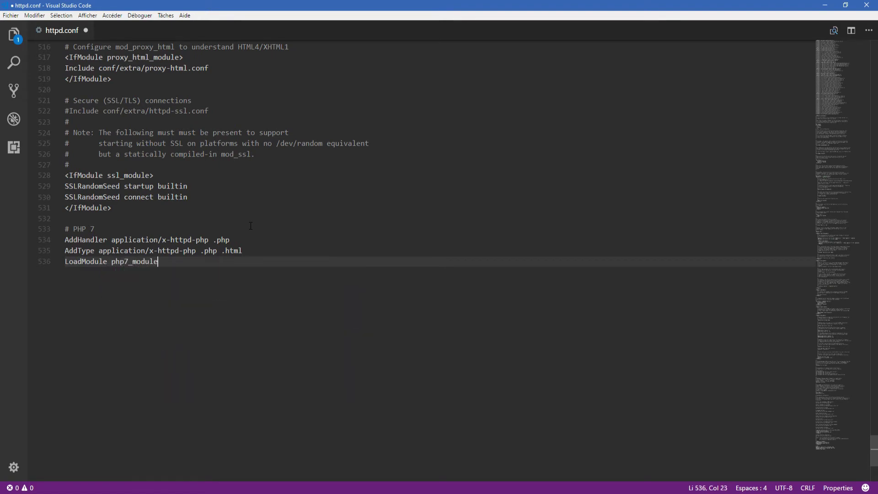
{"action": "type", "text": " \""}
{"action": "key", "text": "ctrl+s"}
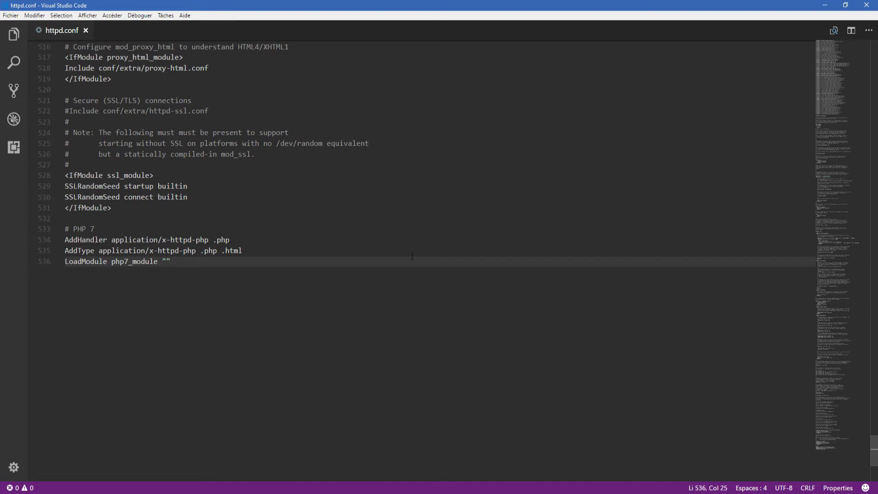
Copy the path C:\php7.2.3 from File Explorer and paste it between the quotes of the LoadModule line in httpd.conf.
{"action": "key", "text": "alt+Tab"}
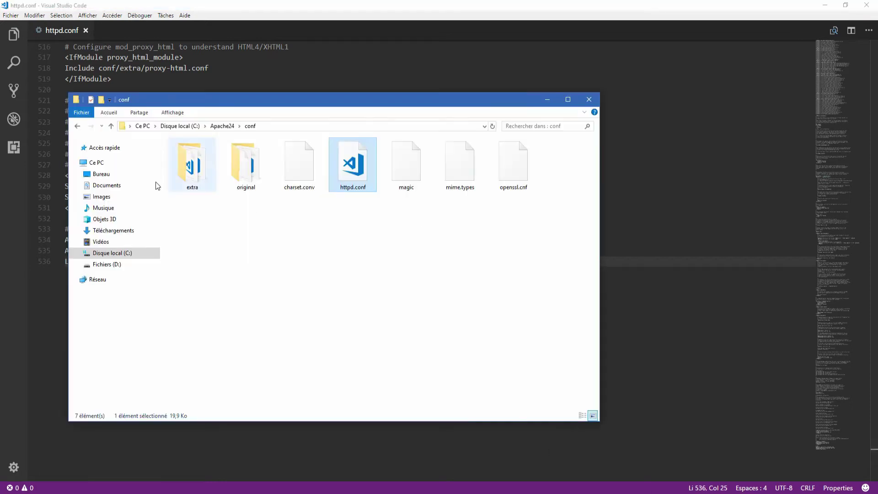
{"action": "left_click", "coordinate": [77, 127]}
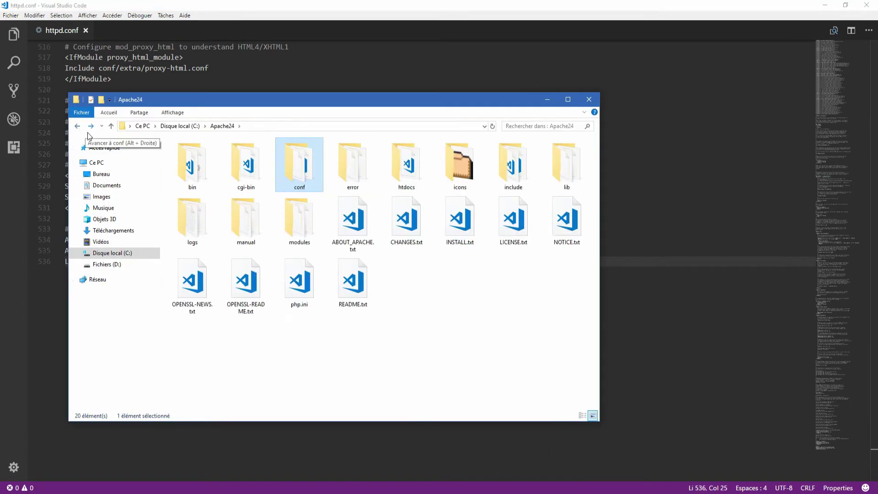
{"action": "left_click", "coordinate": [76, 126]}
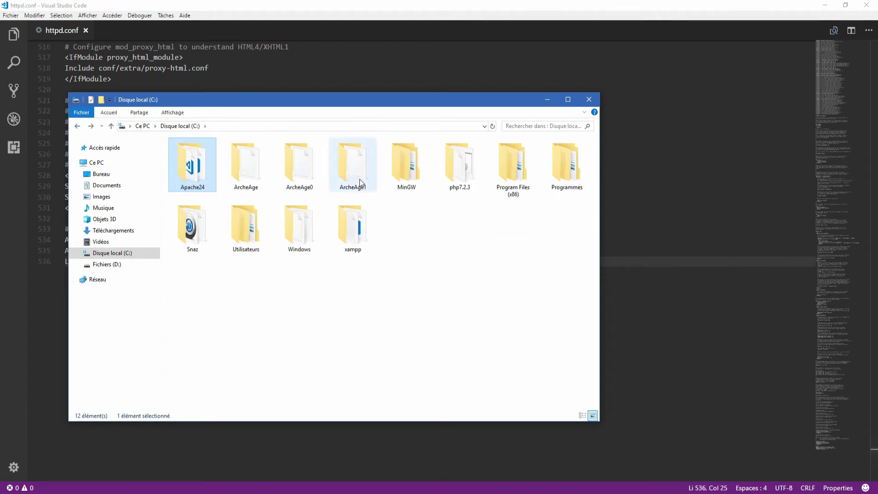
{"action": "double_click", "coordinate": [467, 180]}
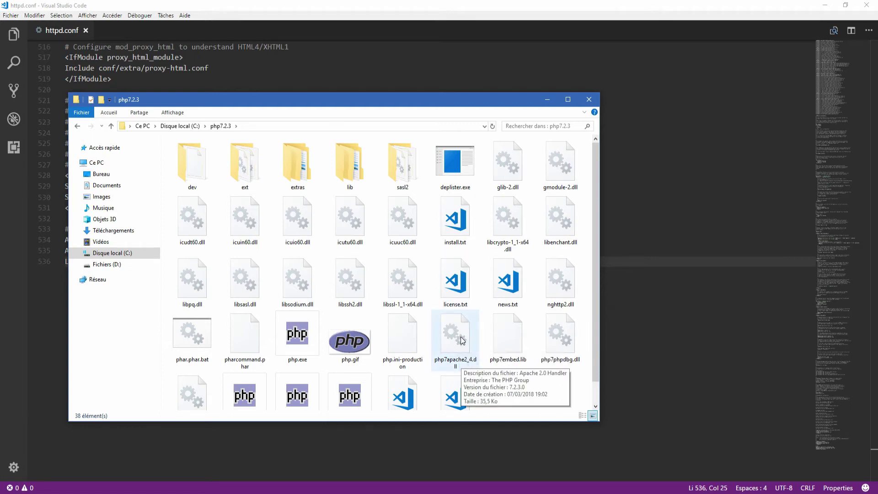
{"action": "left_click", "coordinate": [303, 128]}
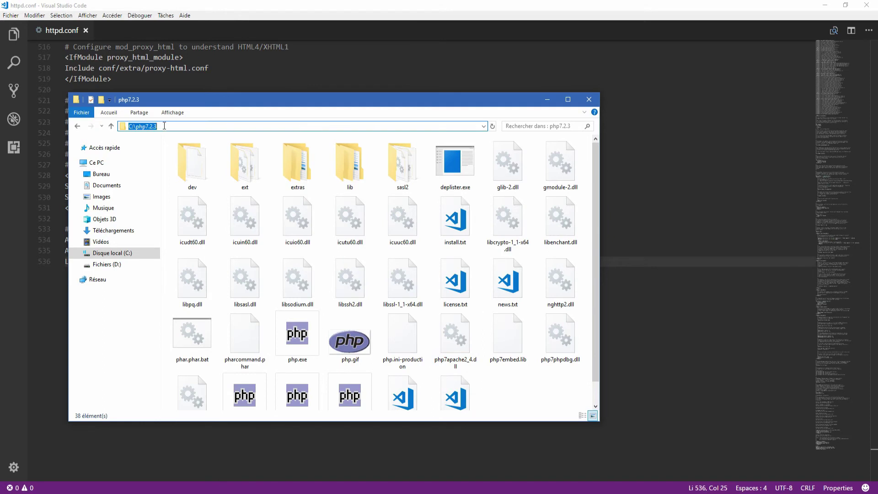
{"action": "key", "text": "ctrl+c"}
{"action": "key", "text": "alt+Tab"}
{"action": "key", "text": "ctrl+v"}
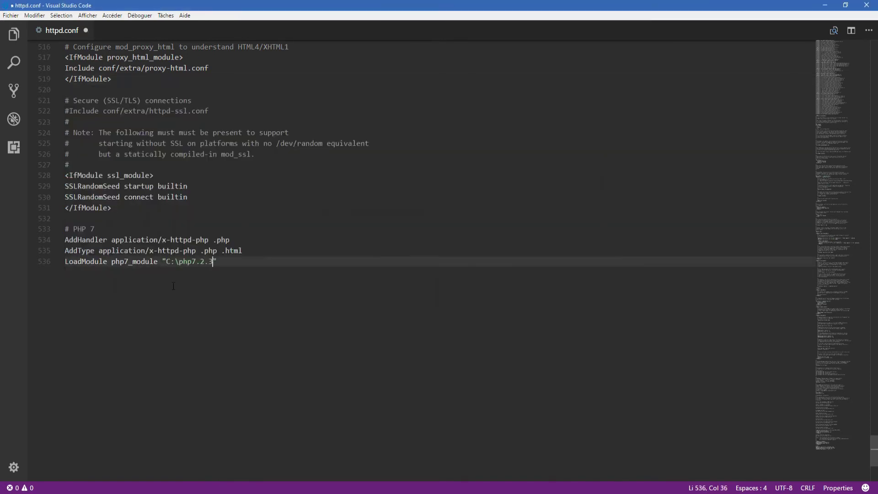
Replace the backslash in the LoadModule path with a forward slash and append another slash after php7.2.3.
{"action": "key", "text": "Left"}
{"action": "key", "text": "Left"}
{"action": "key", "text": "Left"}
{"action": "key", "text": "Left"}
{"action": "key", "text": "Left"}
{"action": "key", "text": "Left"}
{"action": "key", "text": "Left"}
{"action": "key", "text": "Left"}
{"action": "key", "text": "Left"}
{"action": "key", "text": "Left"}
{"action": "key", "text": "BackSpace"}
{"action": "type", "text": "c"}
{"action": "key", "text": "BackSpace"}
{"action": "type", "text": "/"}
{"action": "key", "text": "Right"}
{"action": "key", "text": "Right"}
{"action": "key", "text": "Right"}
{"action": "key", "text": "Right"}
{"action": "key", "text": "Right"}
{"action": "key", "text": "Right"}
{"action": "key", "text": "Right"}
{"action": "key", "text": "Right"}
{"action": "type", "text": "/"}
Copy the file name php7apache2_4.dll from the php7.2.3 folder, append it to the LoadModule path in httpd.conf and save the file.
{"action": "key", "text": "alt+Tab"}
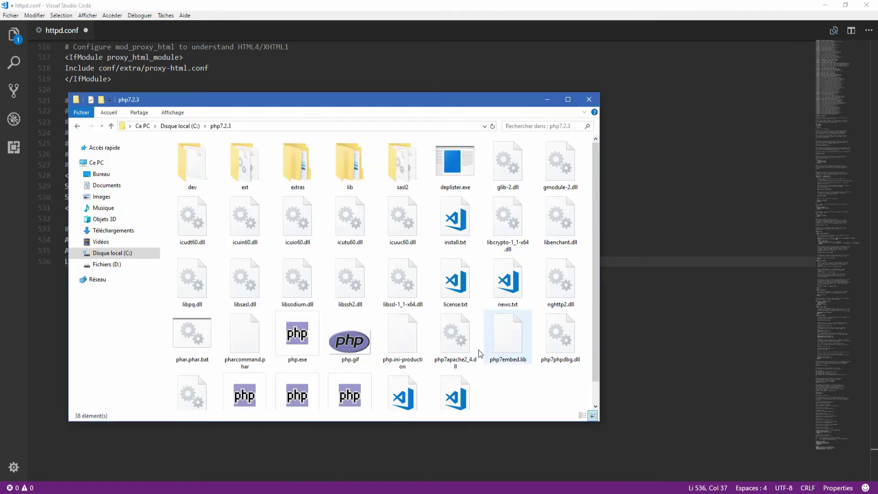
{"action": "right_click", "coordinate": [459, 345]}
{"action": "left_click", "coordinate": [487, 326]}
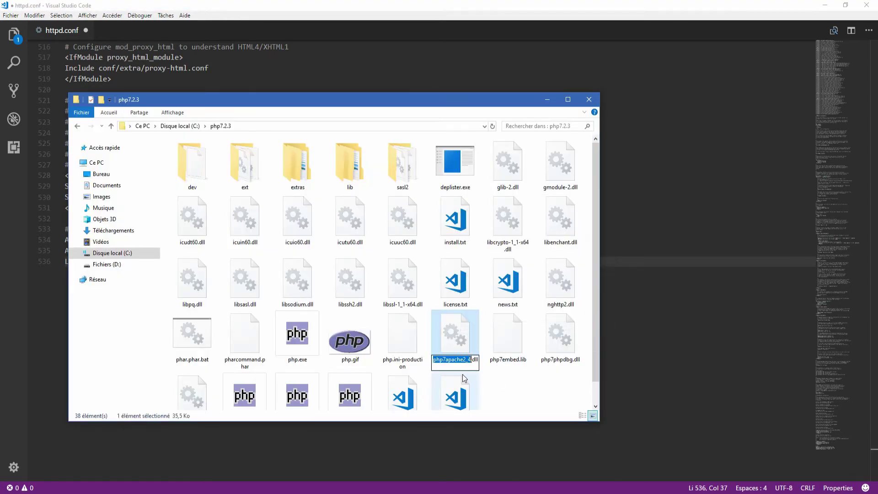
{"action": "left_click", "coordinate": [435, 360]}
{"action": "left_click_drag", "start_coordinate": [434, 360], "coordinate": [503, 347]}
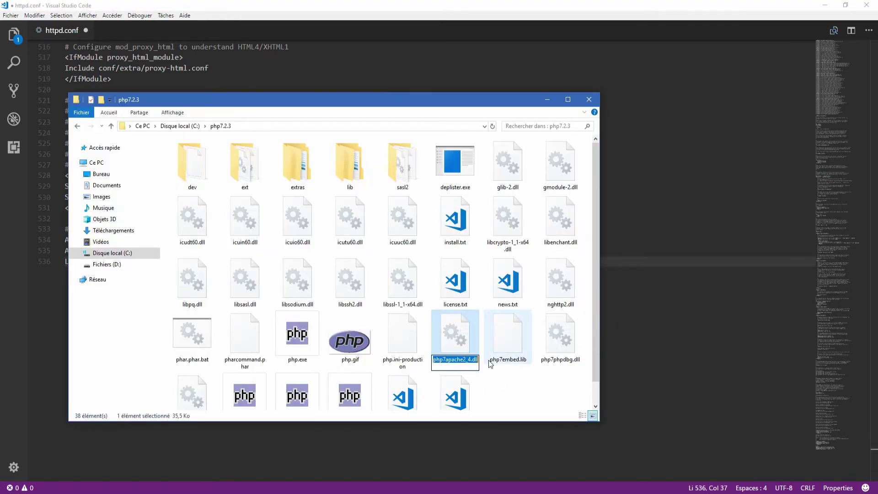
{"action": "key", "text": "alt+Tab"}
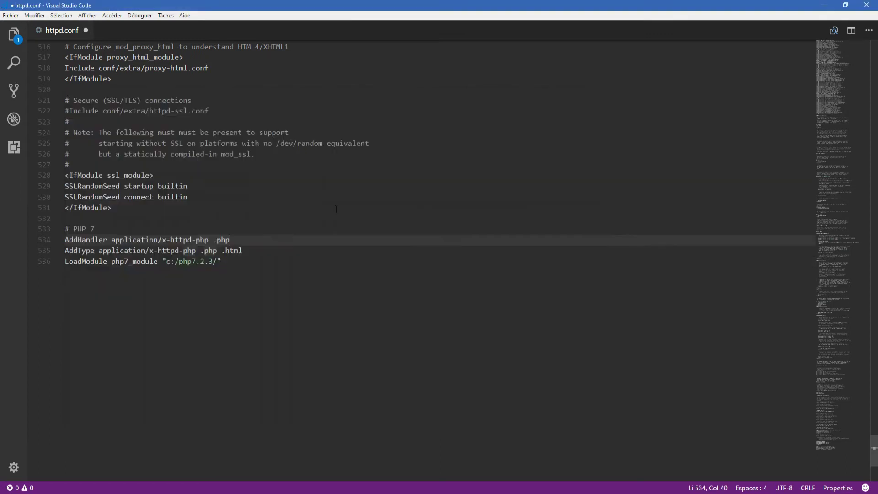
{"action": "left_click", "coordinate": [218, 261]}
{"action": "key", "text": "ctrl+v"}
{"action": "key", "text": "ctrl+s"}
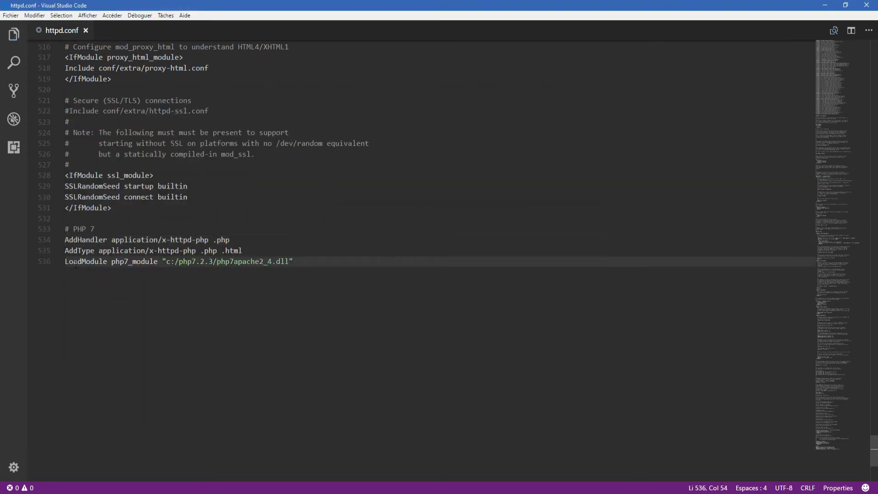
{"action": "double_click", "coordinate": [251, 261]}
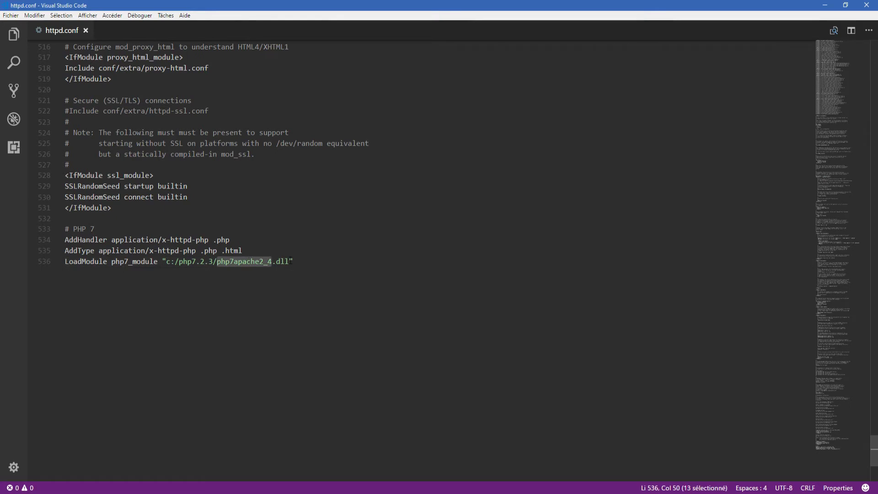
{"action": "left_click_drag", "start_coordinate": [291, 261], "coordinate": [222, 261]}
Below the LoadModule line, add a "PHPiniDir" line with an empty pair of quotes and save the file.
{"action": "left_click", "coordinate": [303, 259]}
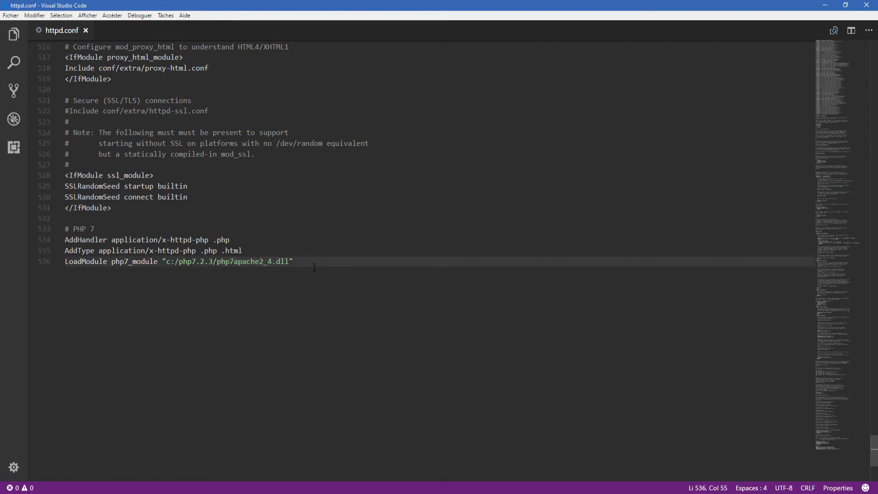
{"action": "key", "text": "Return"}
{"action": "type", "text": "PHP"}
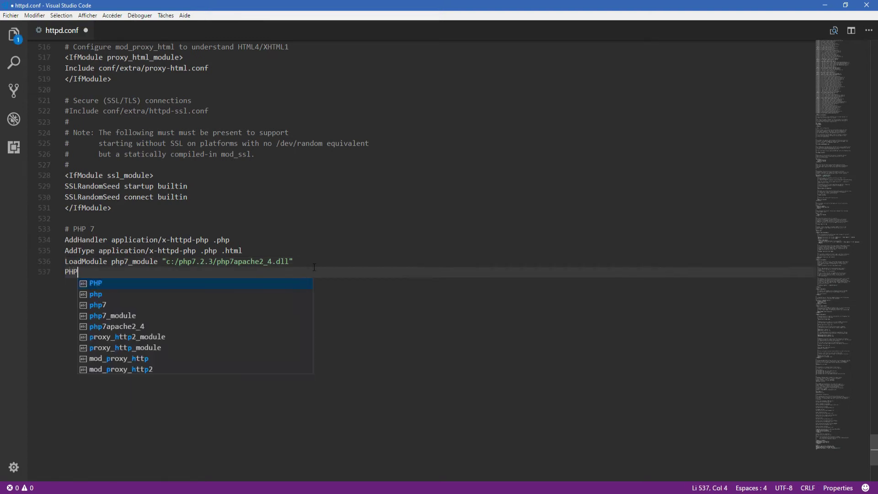
{"action": "type", "text": "iniDir"}
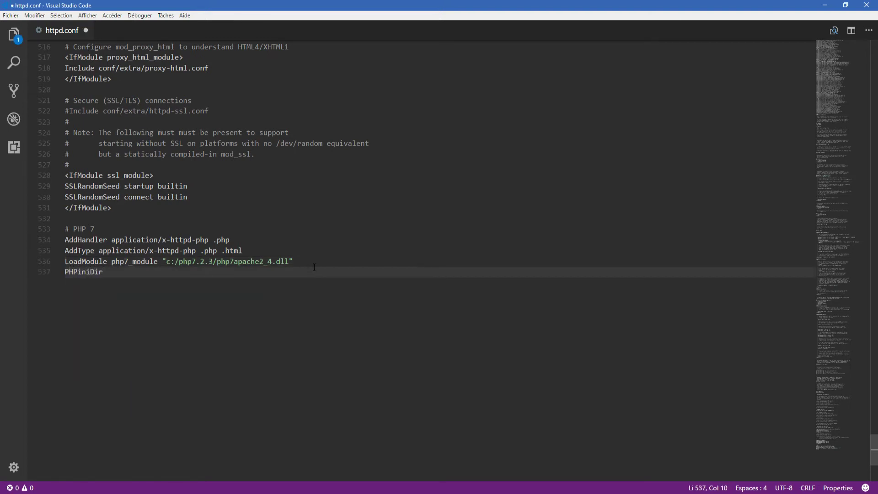
{"action": "type", "text": " \"\""}
{"action": "key", "text": "ctrl+s"}
Copy the php7.2.3 folder path from File Explorer and paste it between the quotes of the PHPiniDir line.
{"action": "key", "text": "alt+Tab"}
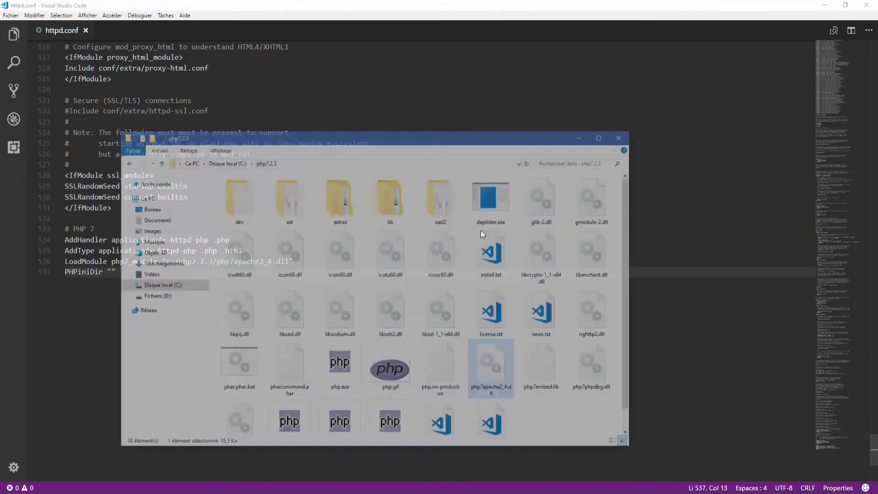
{"action": "left_click", "coordinate": [194, 129]}
{"action": "key", "text": "ctrl+c"}
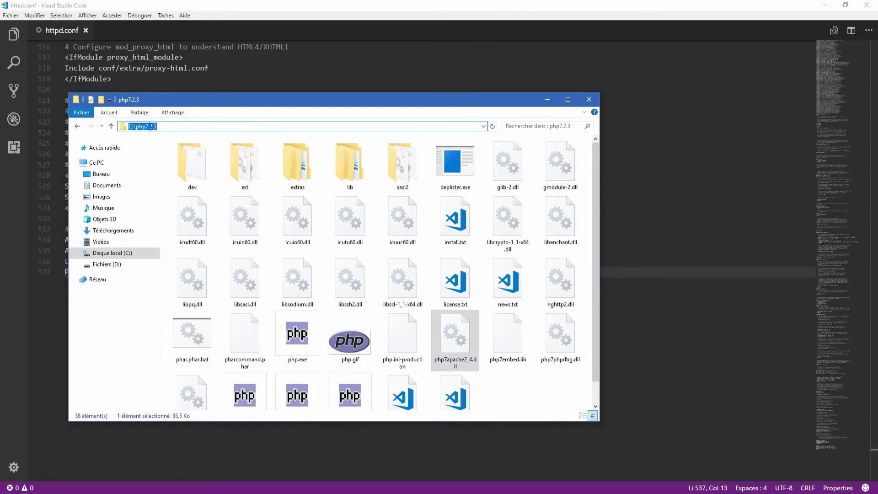
{"action": "key", "text": "alt+Tab"}
{"action": "key", "text": "ctrl+v"}
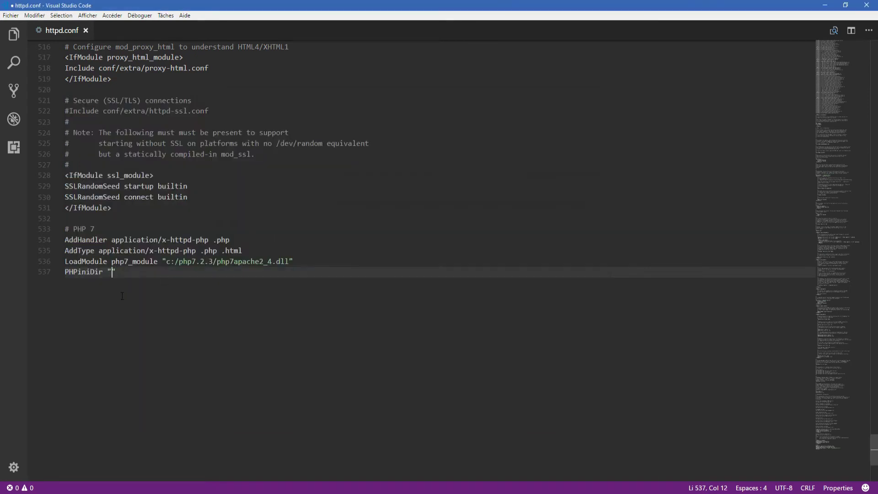
Rewrite the PHPiniDir path as "c:/php7.2.3", with a lowercase drive letter and a forward slash, and save httpd.conf.
{"action": "left_click", "coordinate": [123, 272]}
{"action": "key", "text": "BackSpace"}
{"action": "type", "text": "/php7.2.3"}
{"action": "key", "text": "Left"}
{"action": "key", "text": "BackSpace"}
{"action": "type", "text": "c"}
{"action": "key", "text": "ctrl+s"}
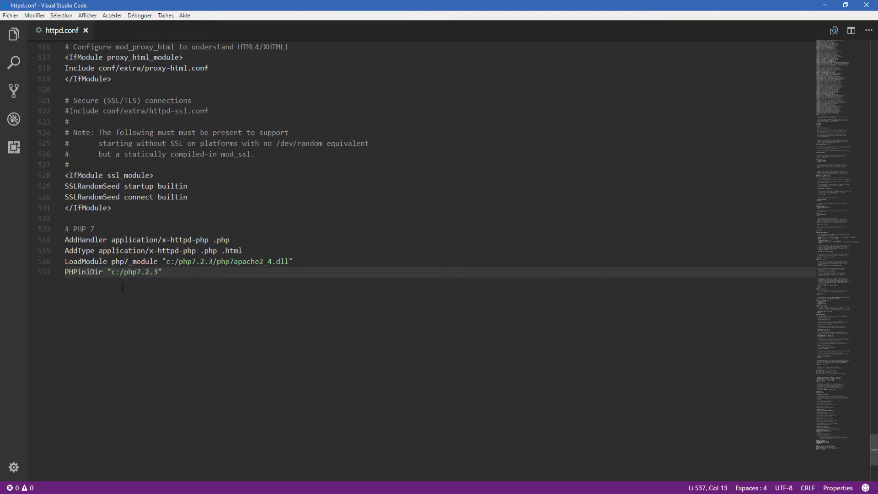
Review the AddHandler, AddType, LoadModule and PHPiniDir lines of the PHP 7 block in httpd.conf.
{"action": "left_click", "coordinate": [224, 273]}
{"action": "left_click_drag", "start_coordinate": [310, 259], "coordinate": [56, 259]}
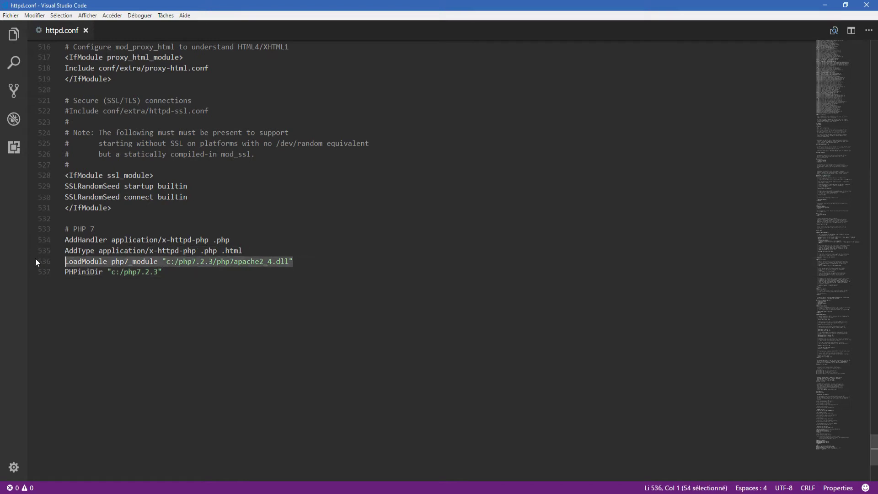
{"action": "left_click", "coordinate": [158, 251]}
{"action": "left_click_drag", "start_coordinate": [256, 250], "coordinate": [44, 253]}
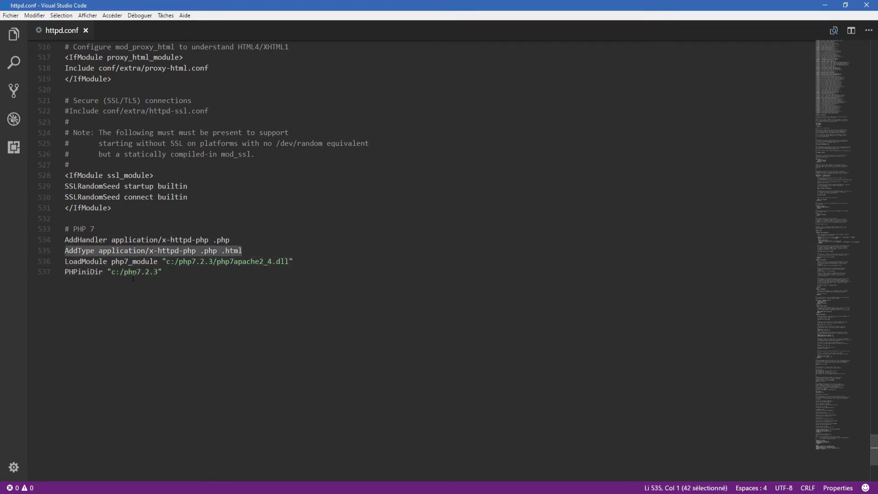
{"action": "left_click_drag", "start_coordinate": [183, 272], "coordinate": [57, 272]}
{"action": "left_click_drag", "start_coordinate": [231, 240], "coordinate": [61, 240]}
{"action": "left_click", "coordinate": [192, 277]}
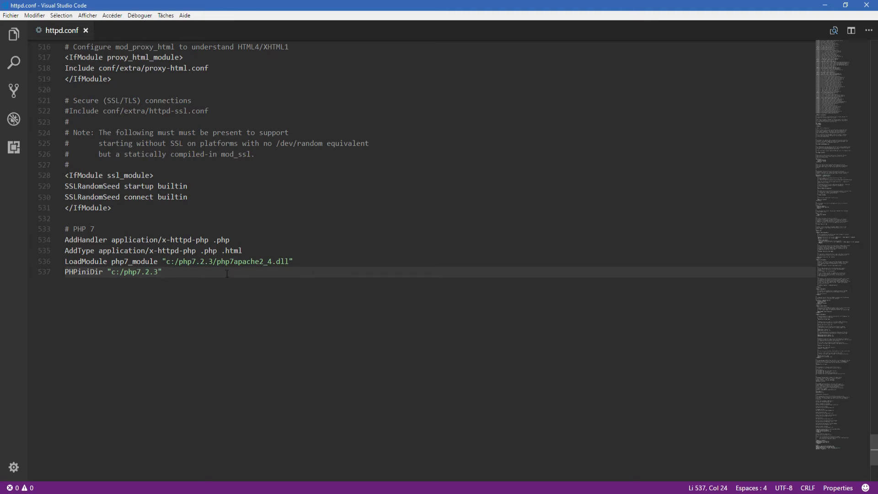
{"action": "scroll", "coordinate": [226, 345], "scroll_direction": "down", "scroll_amount": 3}
{"action": "scroll", "coordinate": [217, 323], "scroll_direction": "up", "scroll_amount": 4}
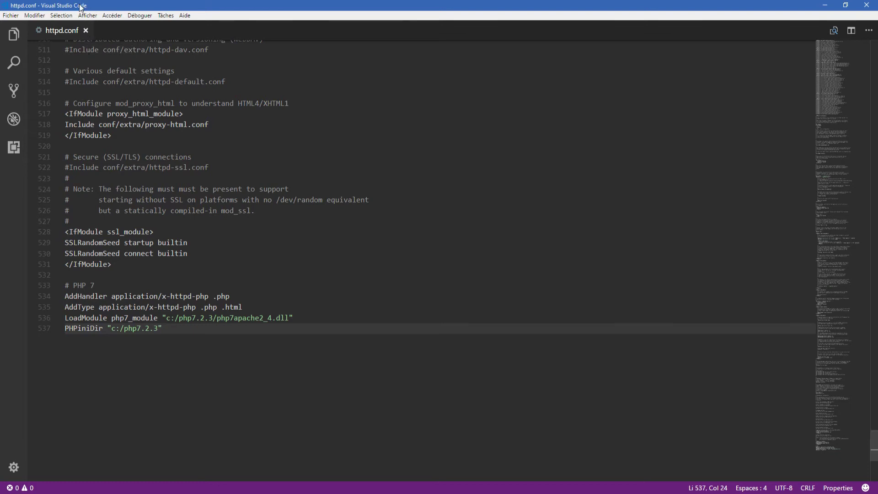
Close httpd.conf and exit Visual Studio Code.
{"action": "left_click", "coordinate": [86, 30]}
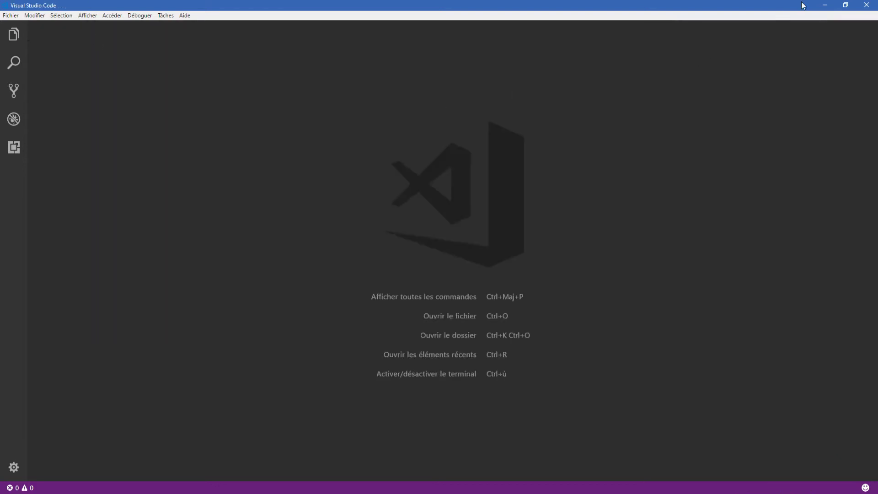
{"action": "left_click", "coordinate": [867, 5]}
{"action": "left_click", "coordinate": [489, 150]}
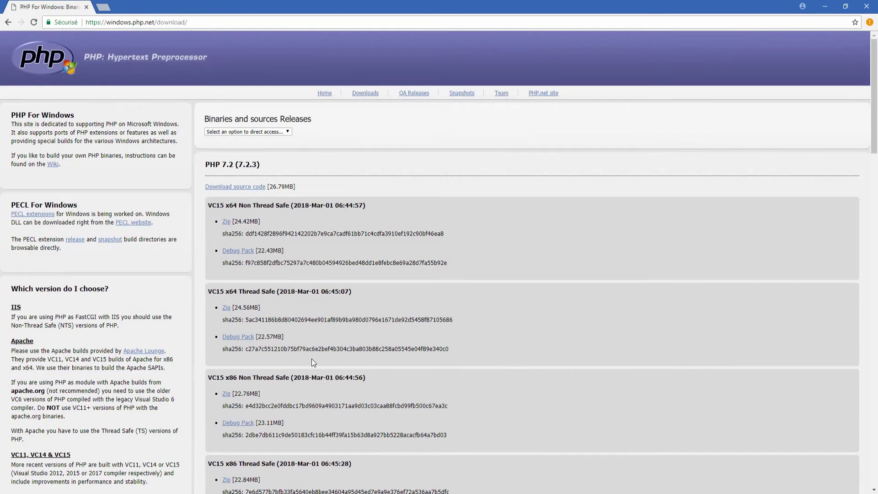
In File Explorer, go to the Apache24 bin folder, launch httpd.exe and minimize its console window.
{"action": "key", "text": "alt+Tab"}
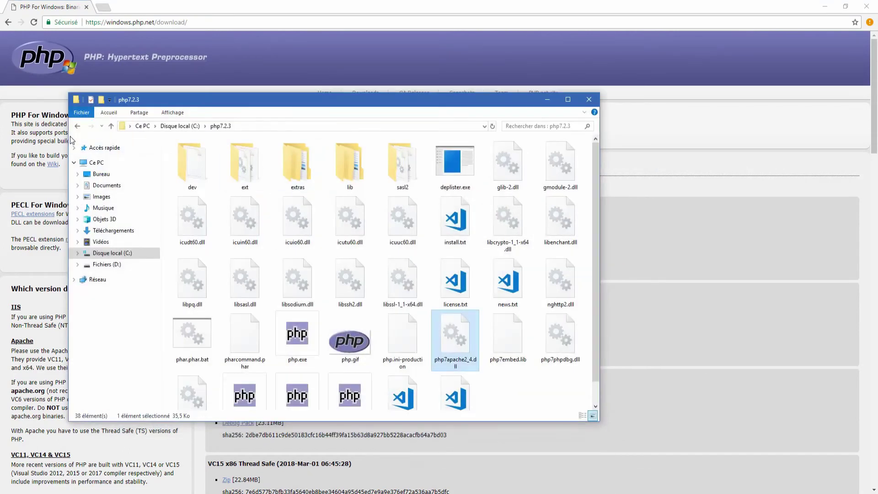
{"action": "left_click", "coordinate": [76, 126]}
{"action": "double_click", "coordinate": [213, 176]}
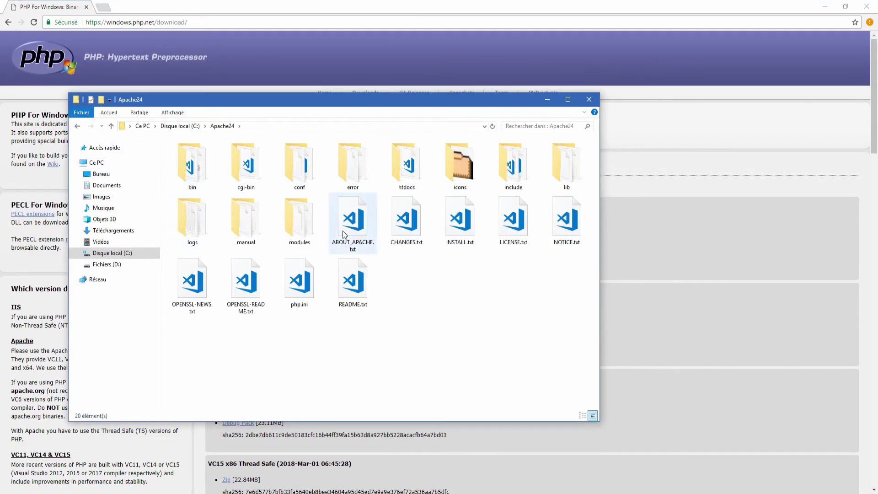
{"action": "double_click", "coordinate": [210, 171]}
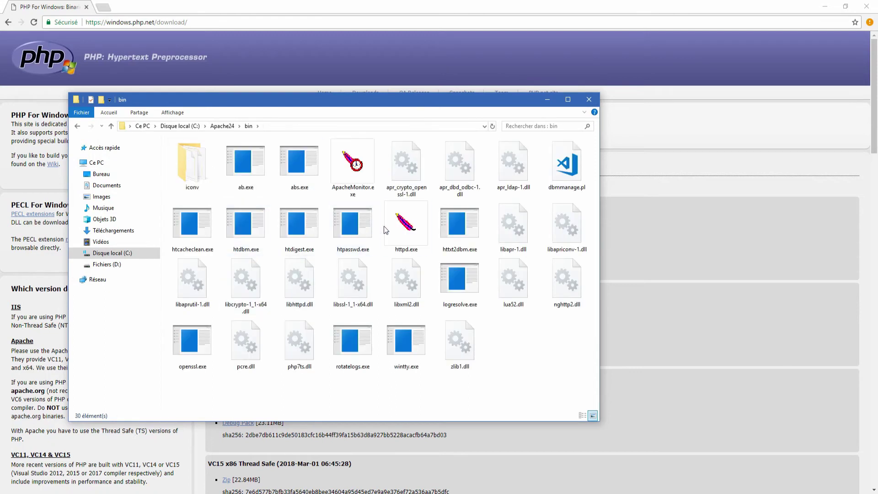
{"action": "double_click", "coordinate": [405, 224]}
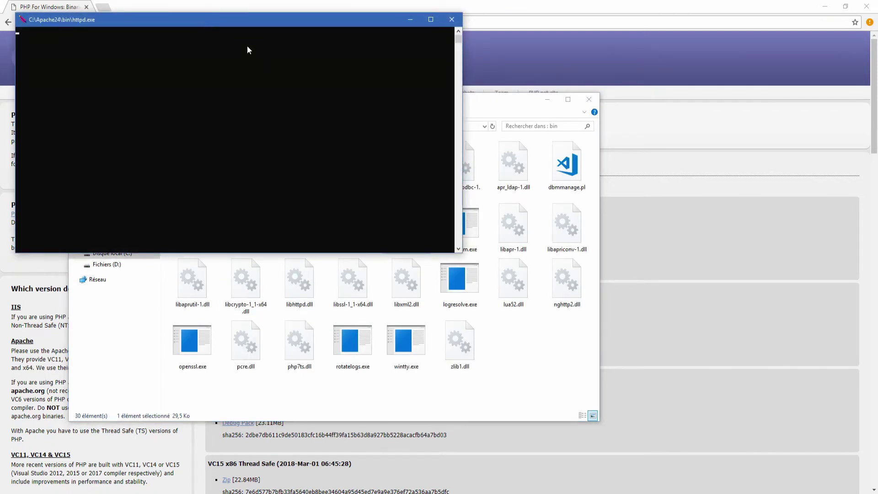
{"action": "left_click", "coordinate": [410, 19]}
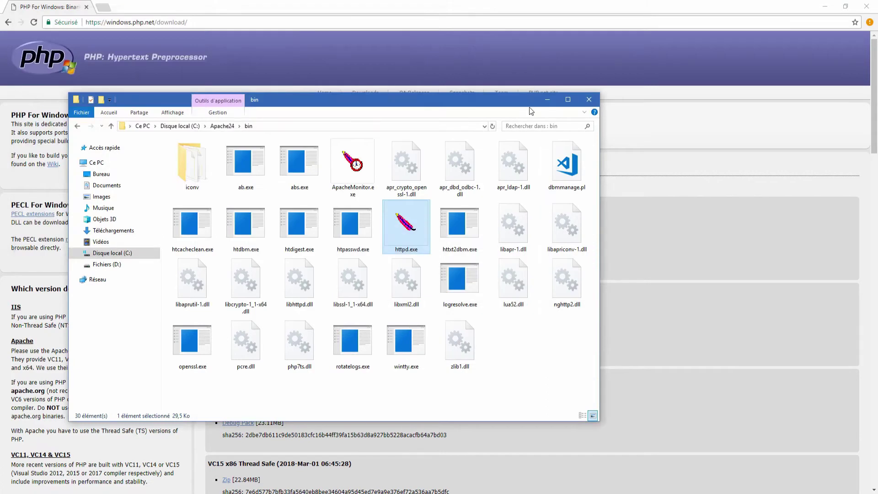
Open Apache24's htdocs folder and delete index.html.
{"action": "left_click", "coordinate": [77, 127]}
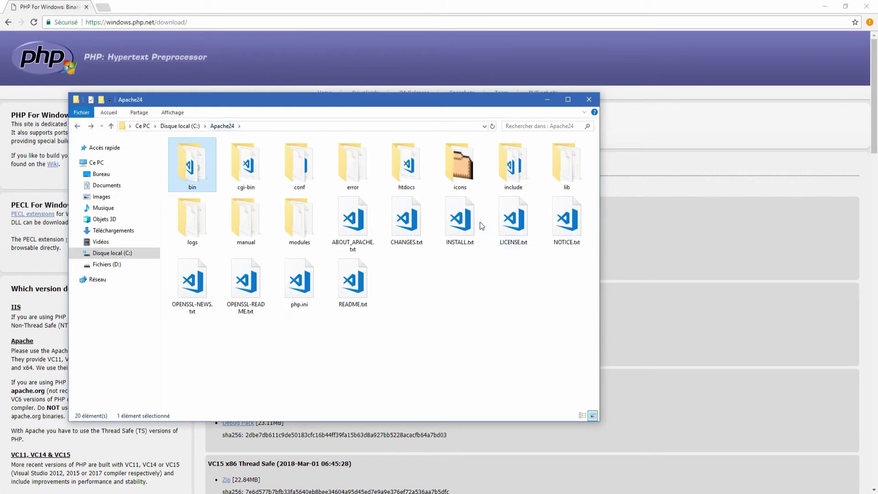
{"action": "double_click", "coordinate": [394, 178]}
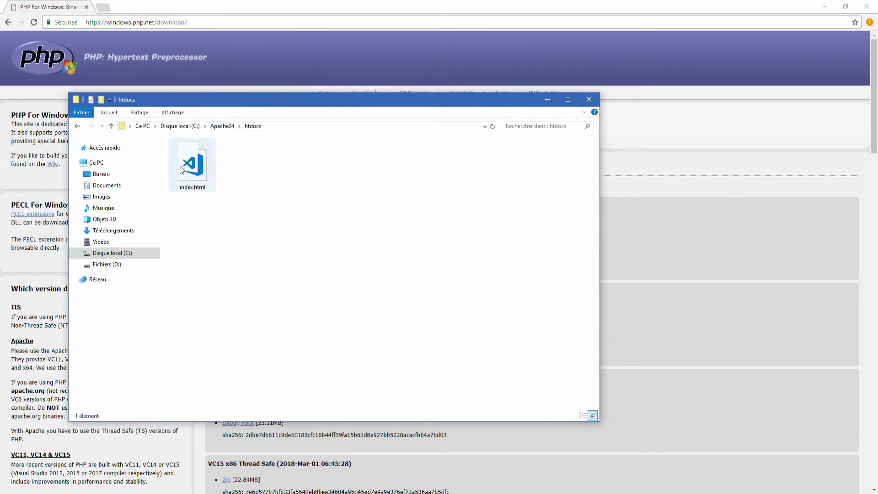
{"action": "right_click", "coordinate": [186, 163]}
{"action": "left_click", "coordinate": [260, 295]}
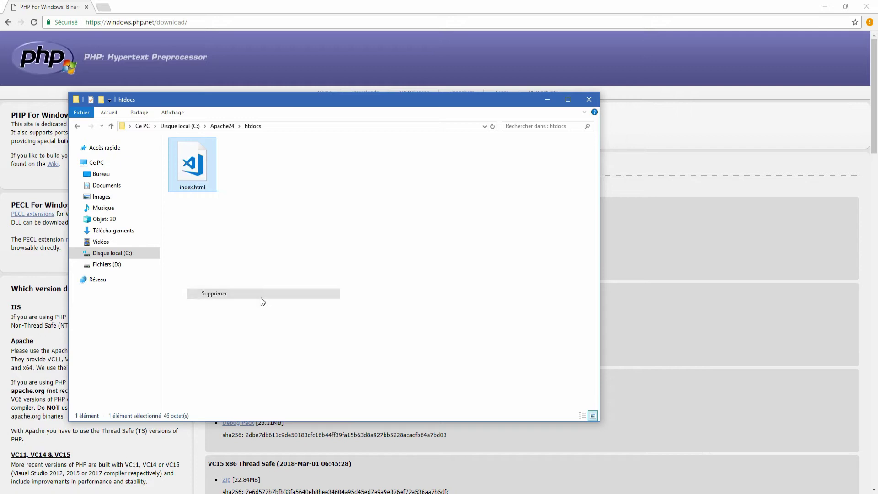
Create a new text document in htdocs, name it index.php and accept the file extension change.
{"action": "right_click", "coordinate": [251, 204]}
{"action": "mouse_move", "coordinate": [310, 316]}
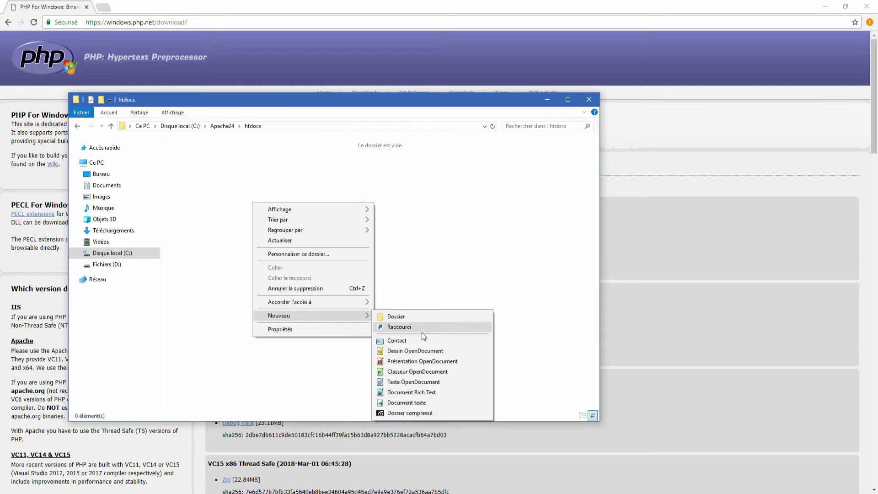
{"action": "left_click", "coordinate": [411, 403]}
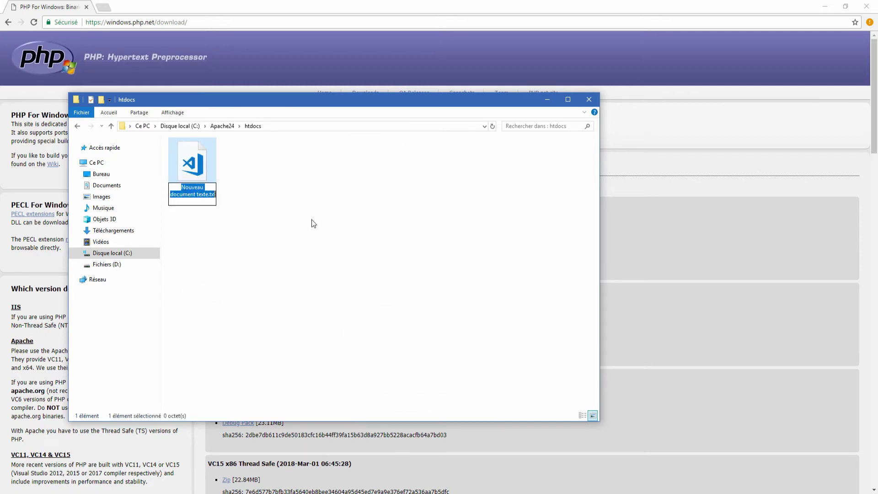
{"action": "key", "text": "ctrl+a"}
{"action": "type", "text": "index.php"}
{"action": "key", "text": "Return"}
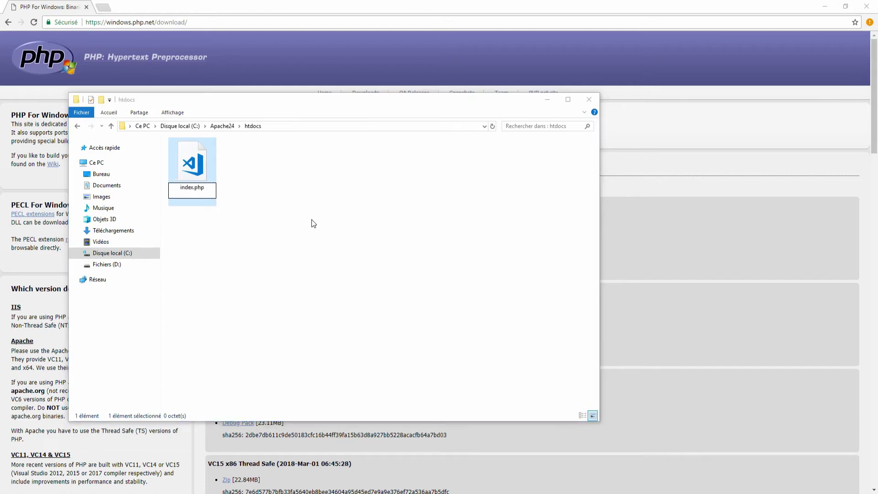
{"action": "key", "text": "Return"}
Open index.php in Visual Studio Code, write a PHP opening tag followed by echo "Hello"; and save it.
{"action": "key", "text": "Return"}
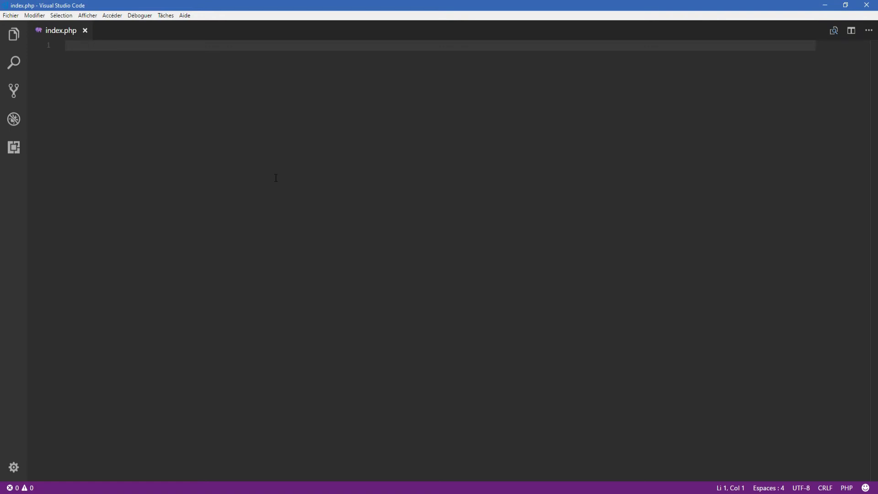
{"action": "type", "text": "<?php"}
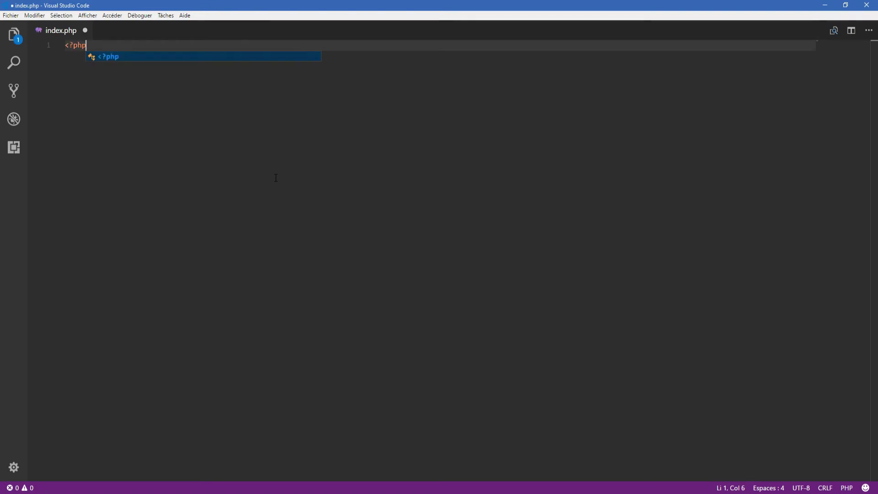
{"action": "key", "text": "Return"}
{"action": "key", "text": "Return"}
{"action": "key", "text": "BackSpace"}
{"action": "key", "text": "Return"}
{"action": "type", "text": "echo \""}
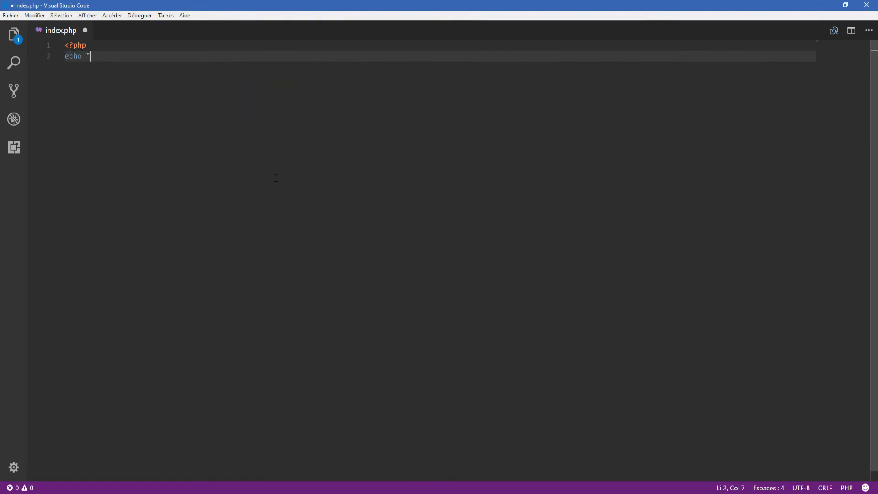
{"action": "type", "text": "Hello\";"}
{"action": "key", "text": "ctrl+s"}
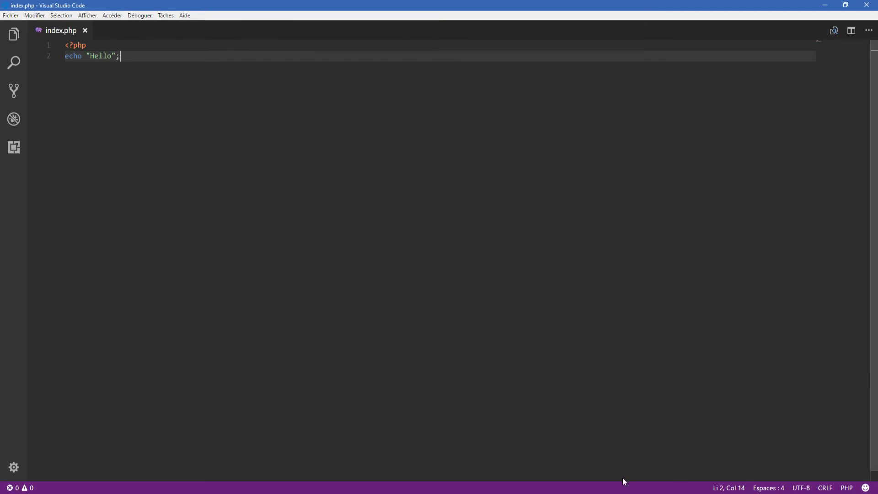
Switch to Chrome, load localhost in a new tab, view the page's source code and close the source tab.
{"action": "key", "text": "alt+Tab"}
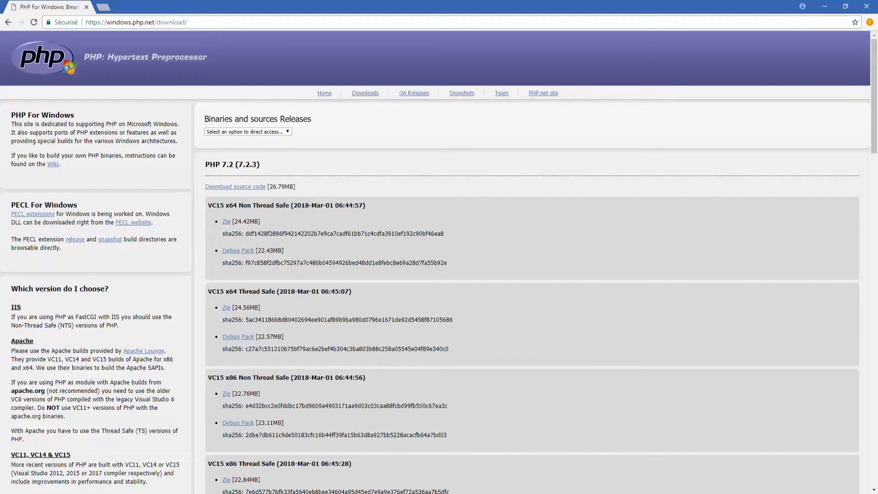
{"action": "left_click", "coordinate": [105, 8]}
{"action": "type", "text": "local"}
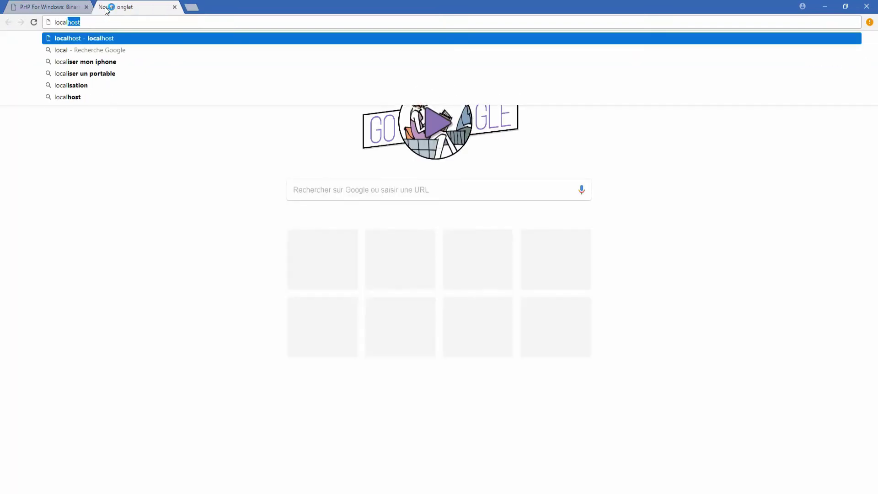
{"action": "key", "text": "Return"}
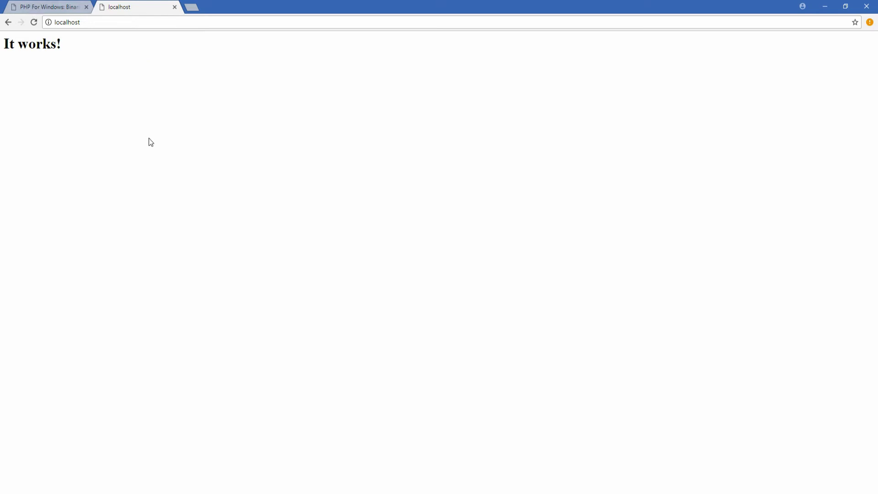
{"action": "right_click", "coordinate": [176, 98]}
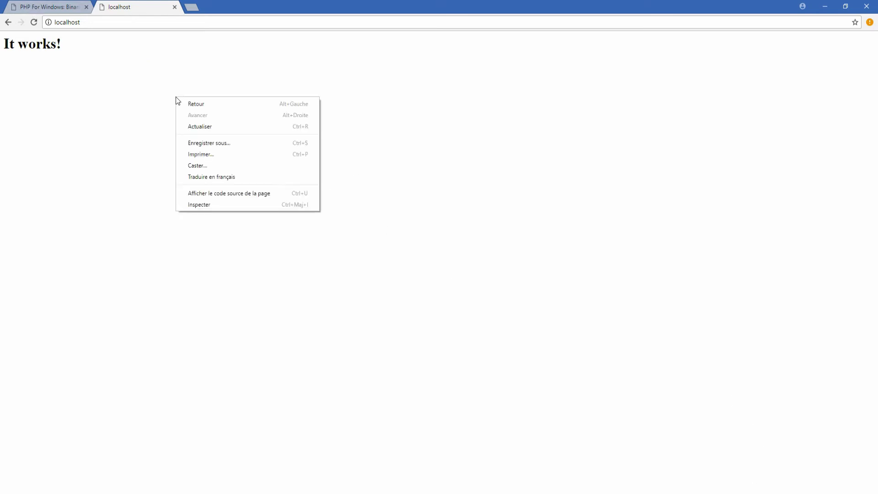
{"action": "left_click", "coordinate": [258, 196]}
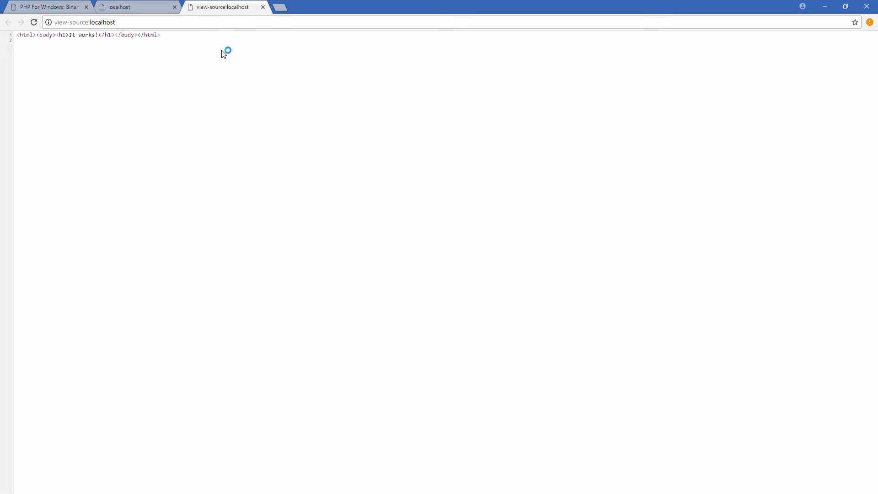
{"action": "left_click", "coordinate": [263, 6]}
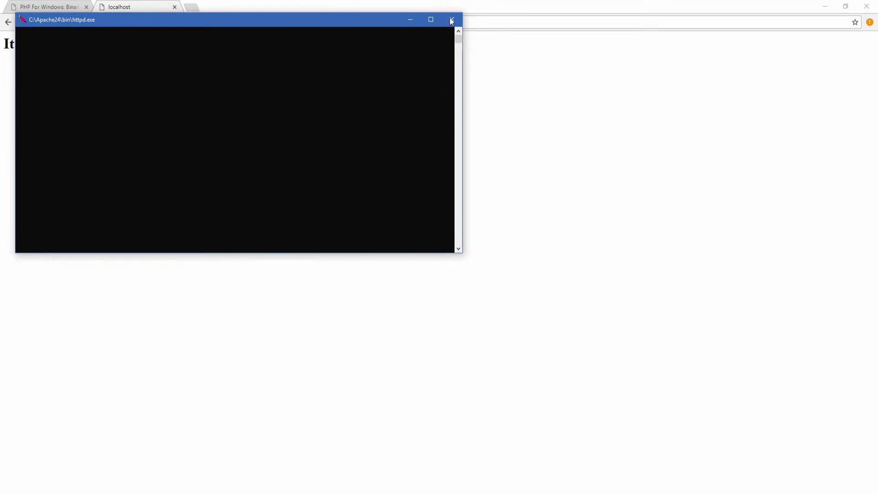
Restart Apache by closing the httpd console and relaunching httpd.exe from Apache24's bin folder, then minimize the console and folder windows.
{"action": "left_click", "coordinate": [480, 79]}
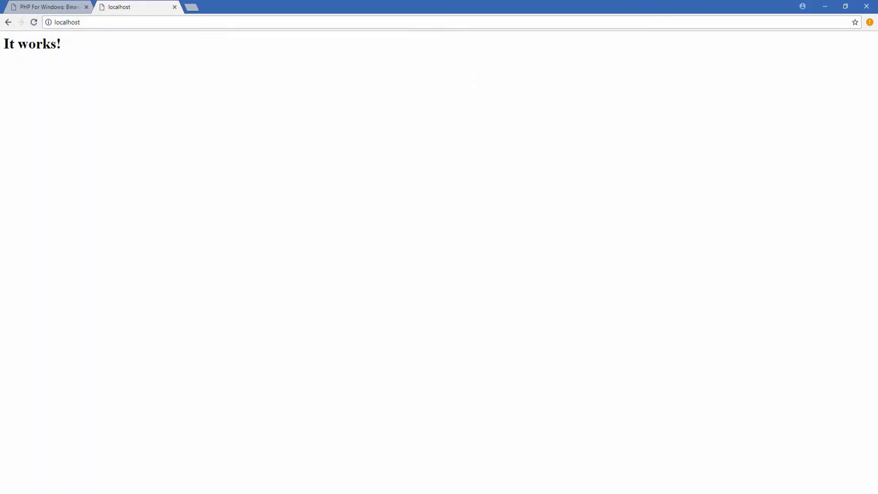
{"action": "key", "text": "alt+Tab"}
{"action": "left_click", "coordinate": [82, 125]}
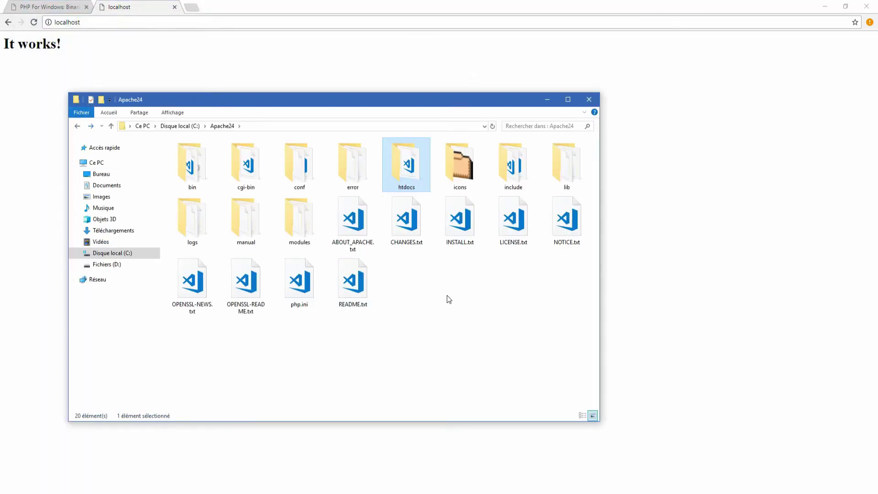
{"action": "double_click", "coordinate": [204, 166]}
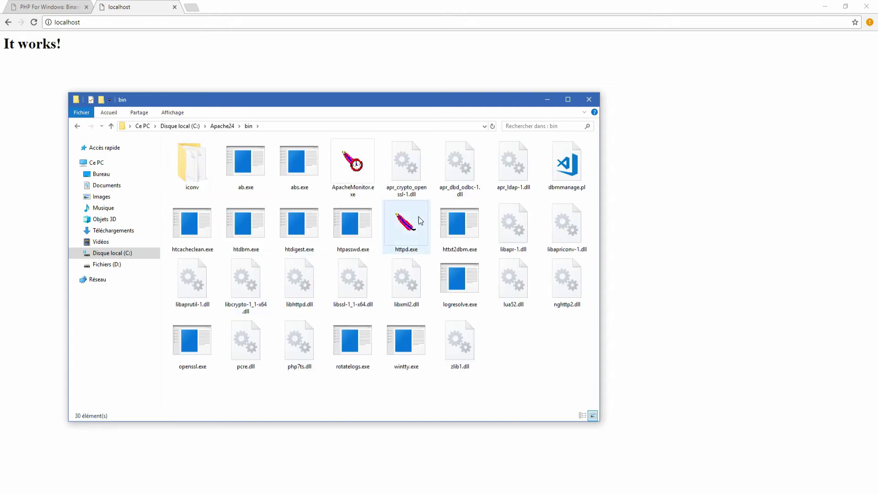
{"action": "double_click", "coordinate": [419, 221]}
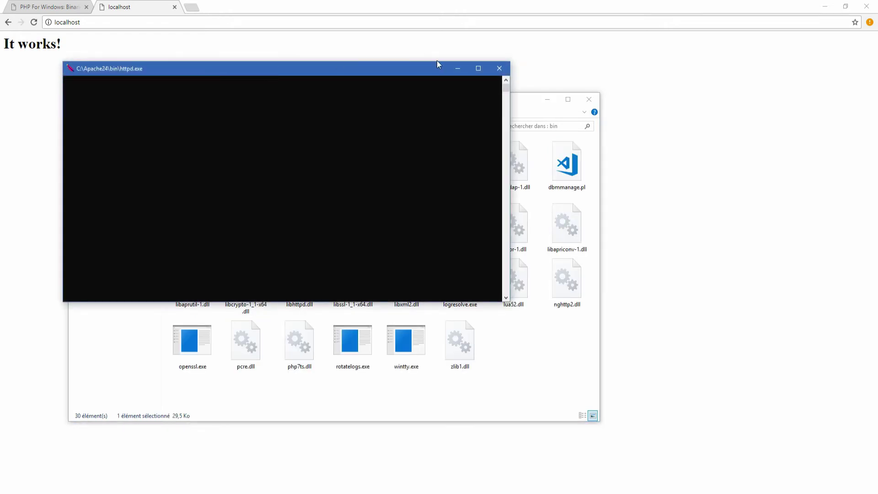
{"action": "left_click", "coordinate": [457, 68]}
{"action": "left_click", "coordinate": [547, 99]}
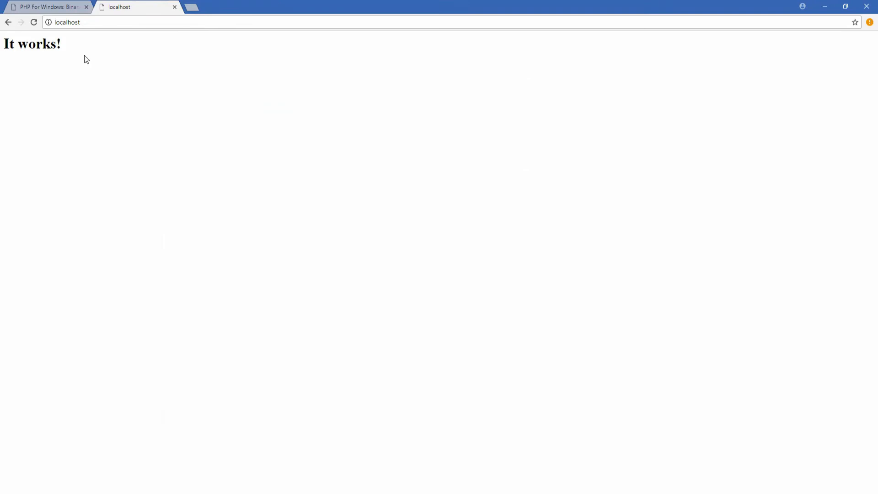
Reload localhost, open index.php from the directory listing, and view and close its source code.
{"action": "left_click", "coordinate": [34, 23]}
{"action": "left_click", "coordinate": [32, 67]}
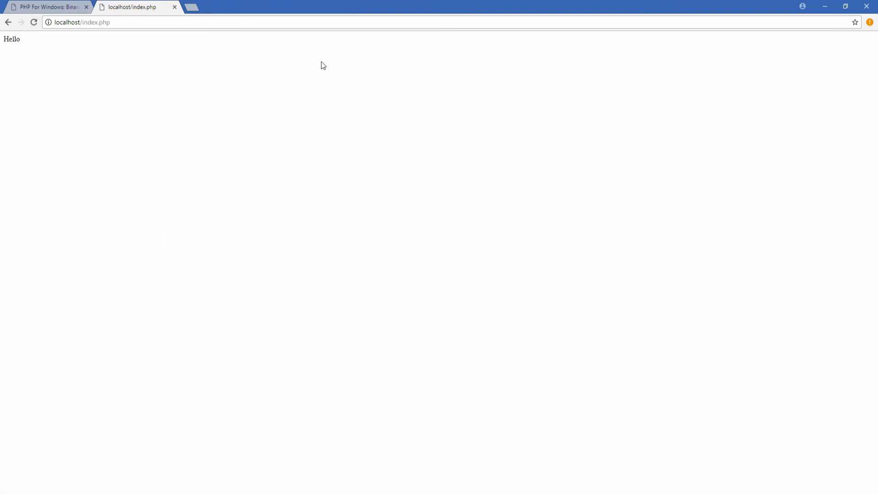
{"action": "right_click", "coordinate": [255, 72]}
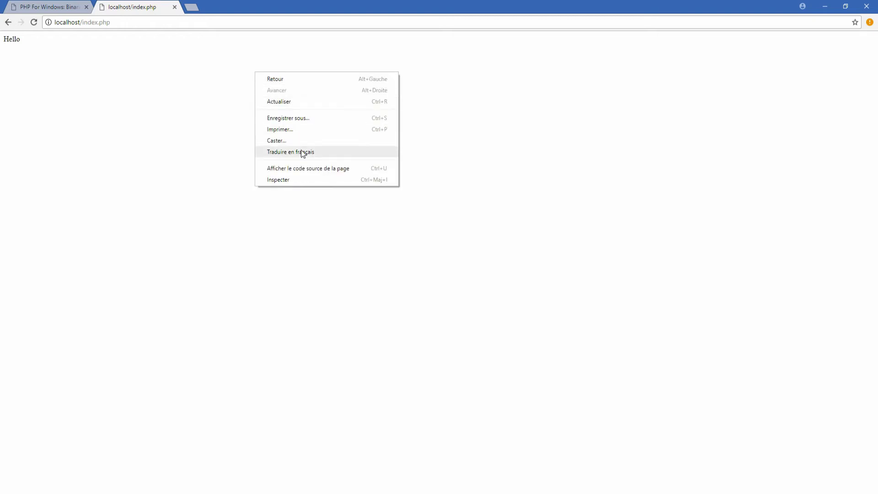
{"action": "left_click", "coordinate": [311, 167]}
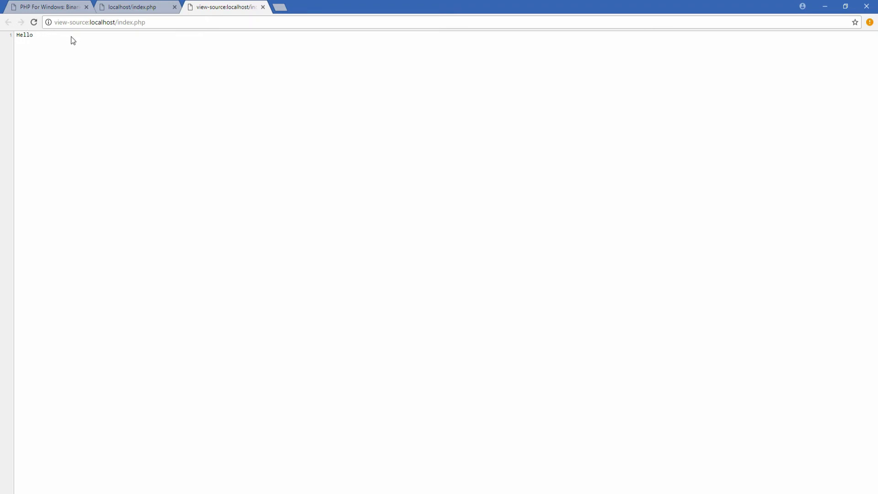
{"action": "left_click", "coordinate": [262, 7]}
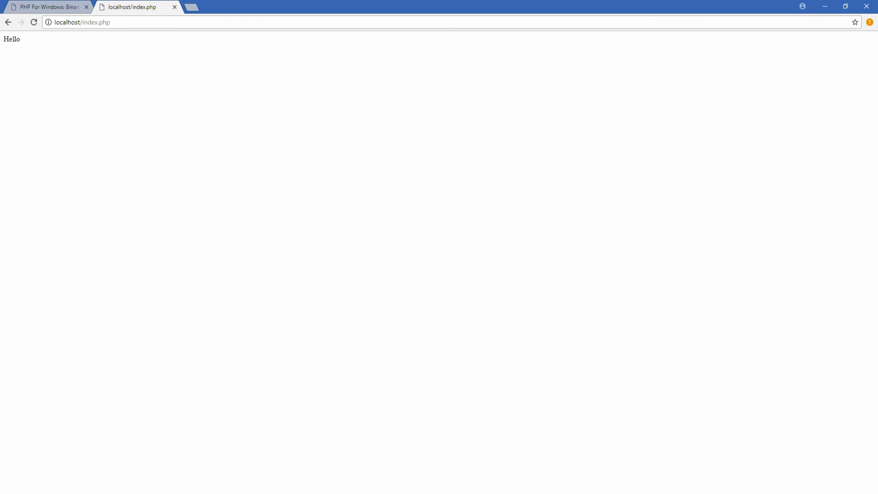
Remove /index.php from the page address and load the localhost root to check its directory listing.
{"action": "left_click_drag", "start_coordinate": [124, 20], "coordinate": [80, 22]}
{"action": "key", "text": "BackSpace"}
{"action": "key", "text": "Return"}
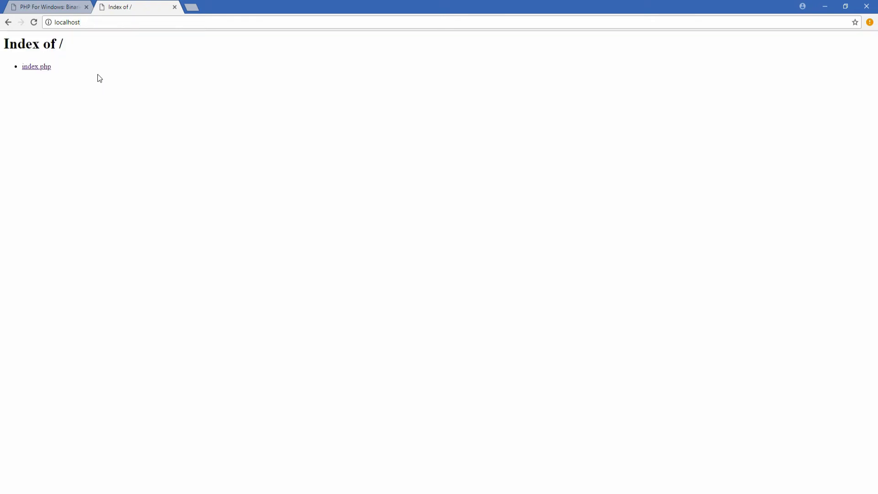
{"action": "left_click", "coordinate": [114, 23]}
{"action": "left_click", "coordinate": [130, 106]}
{"action": "left_click", "coordinate": [108, 19]}
{"action": "left_click", "coordinate": [182, 64]}
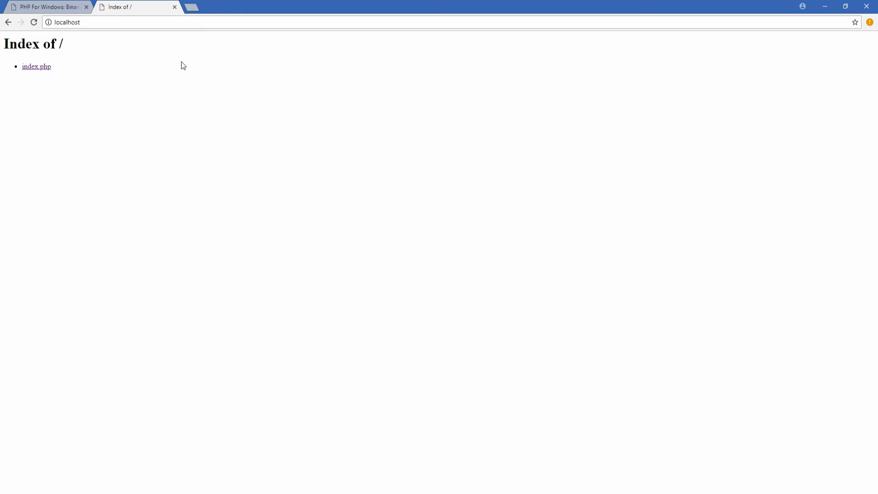
{"action": "left_click", "coordinate": [126, 24]}
{"action": "left_click", "coordinate": [139, 24]}
Open index.php from the localhost listing once more, go back and close the localhost tab.
{"action": "left_click", "coordinate": [30, 68]}
{"action": "left_click", "coordinate": [7, 23]}
{"action": "left_click", "coordinate": [175, 7]}
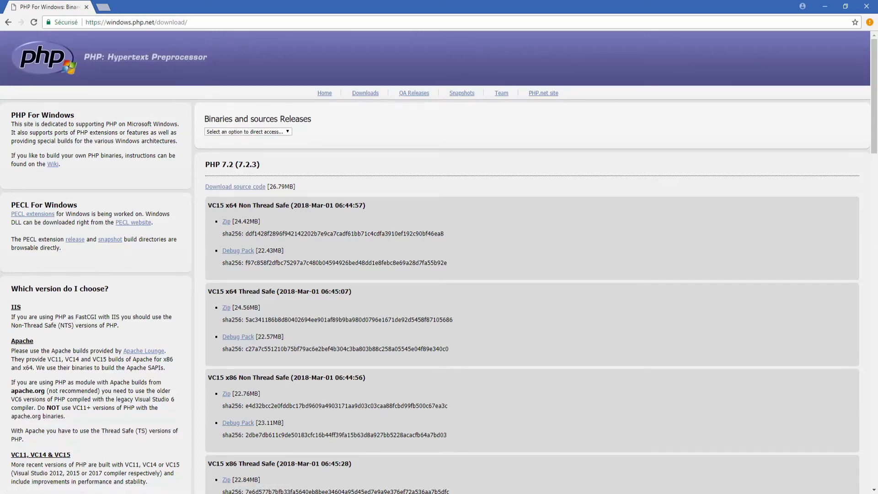
Switch to the FormationLinux virtual machine in VirtualBox and unlock its session with the account password.
{"action": "key", "text": "alt+Tab"}
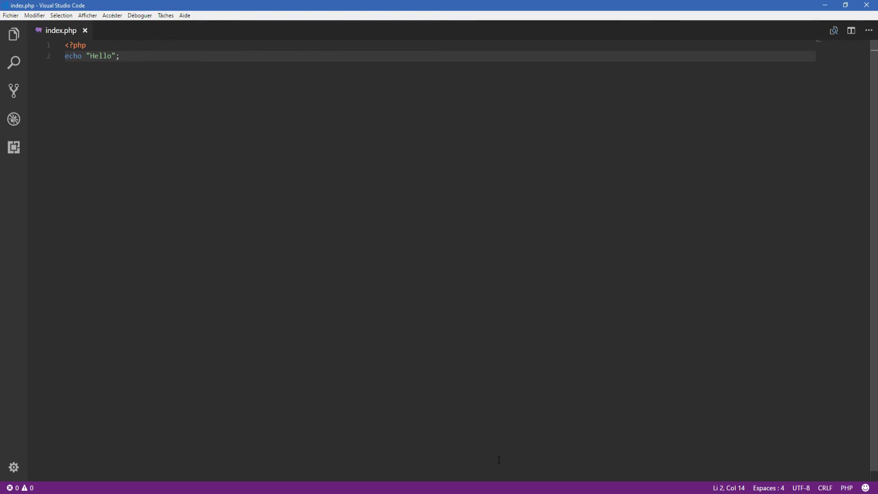
{"action": "key", "text": "alt+Tab"}
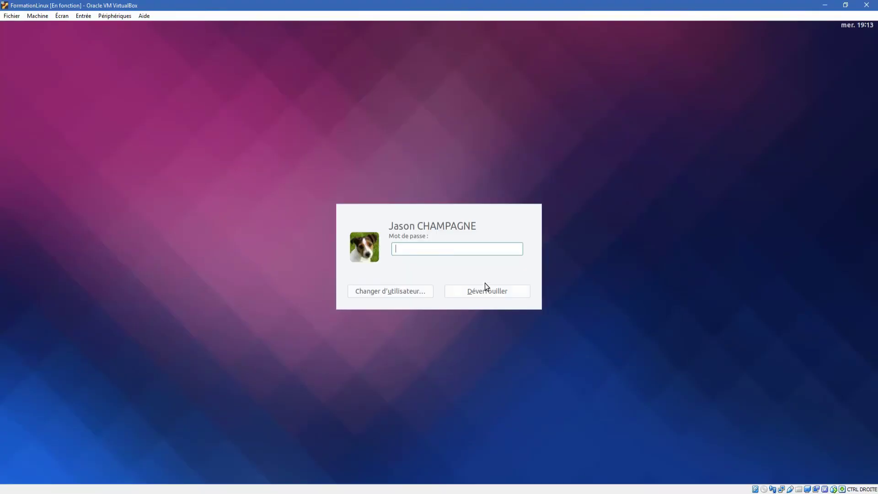
{"action": "type", "text": "•••••"}
{"action": "key", "text": "Return"}
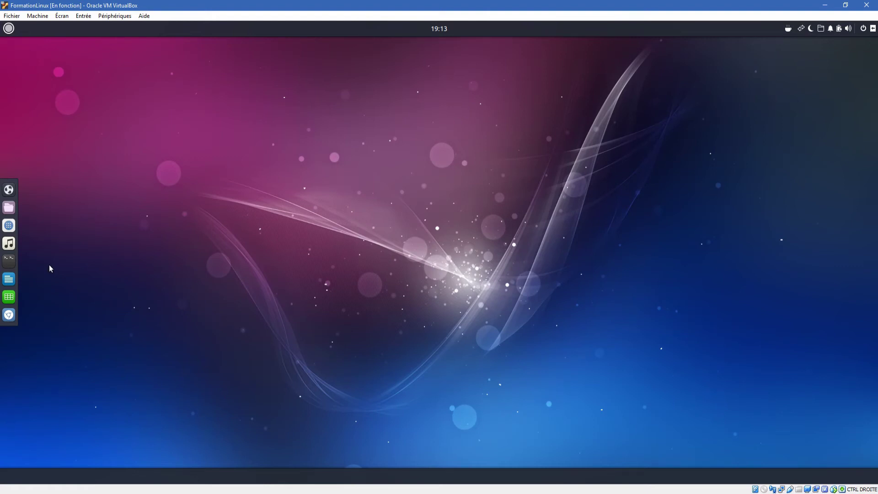
Open a terminal in a non-maximized window and run sudo apt-get install php libapache2-mod-php.
{"action": "left_click", "coordinate": [9, 261]}
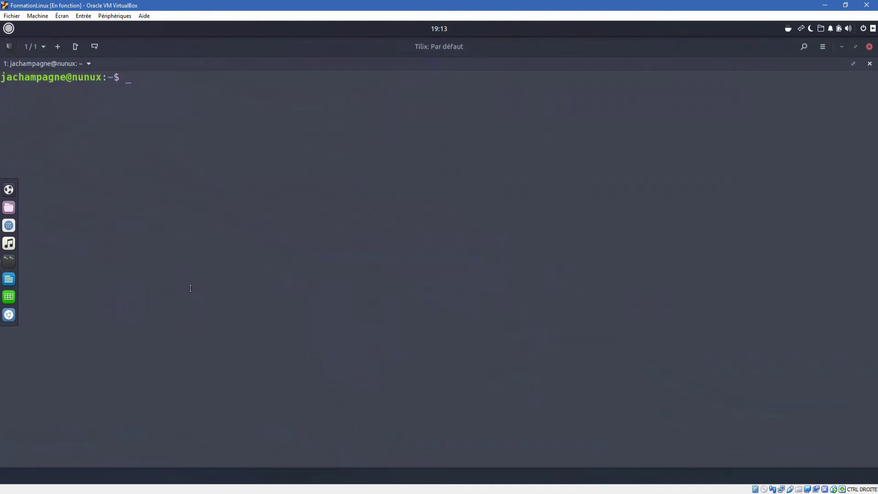
{"action": "double_click", "coordinate": [835, 54]}
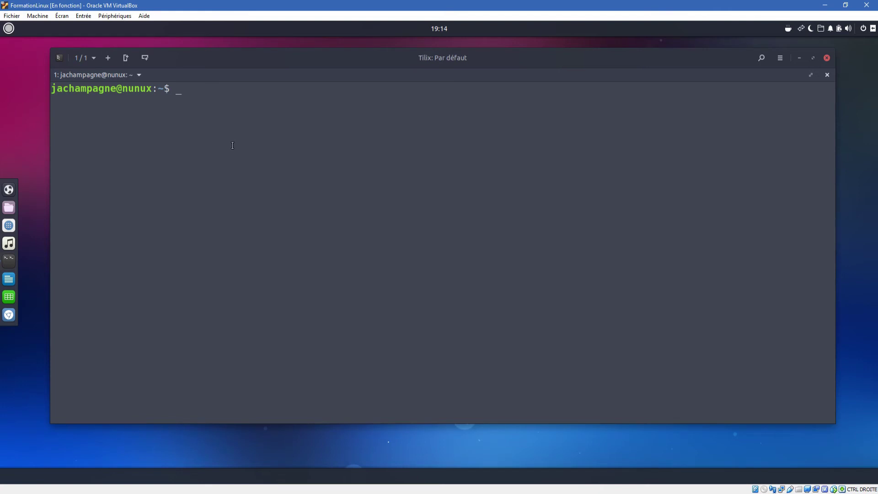
{"action": "type", "text": "sudo apt-get install"}
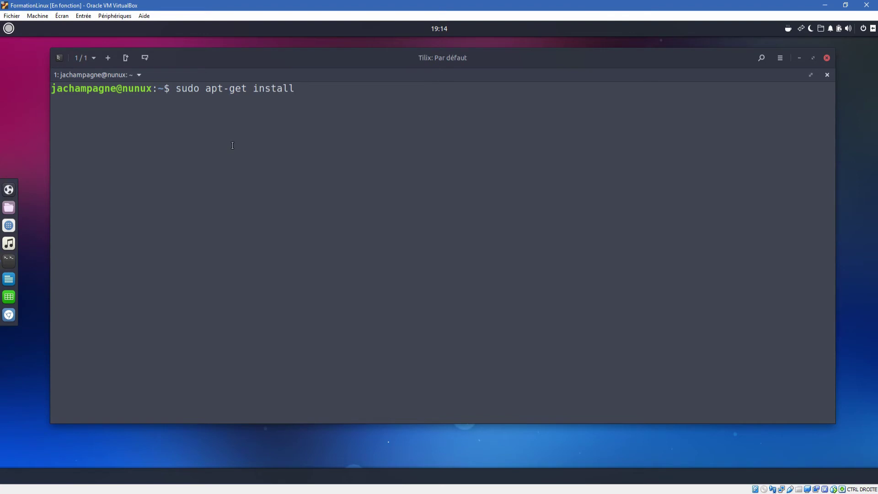
{"action": "type", "text": " php"}
{"action": "type", "text": "php"}
{"action": "key", "text": "BackSpace"}
{"action": "key", "text": "BackSpace"}
{"action": "key", "text": "BackSpace"}
{"action": "type", "text": "libapache2-mo"}
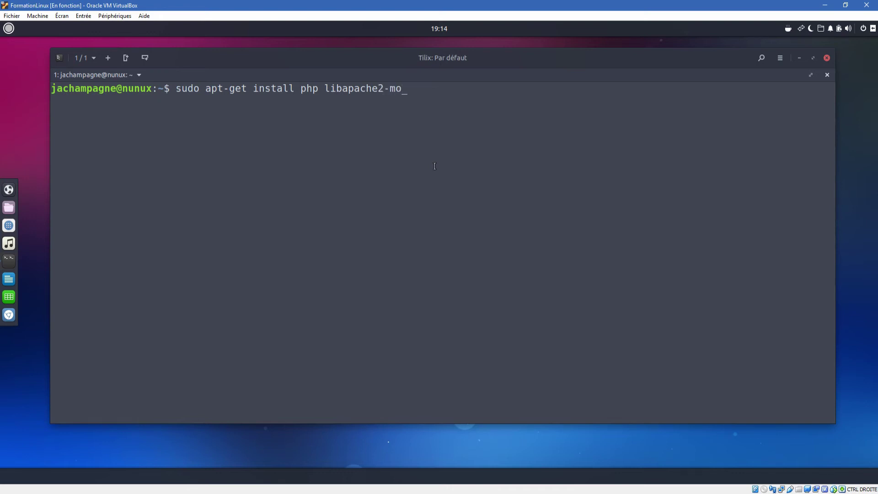
{"action": "type", "text": "d-php"}
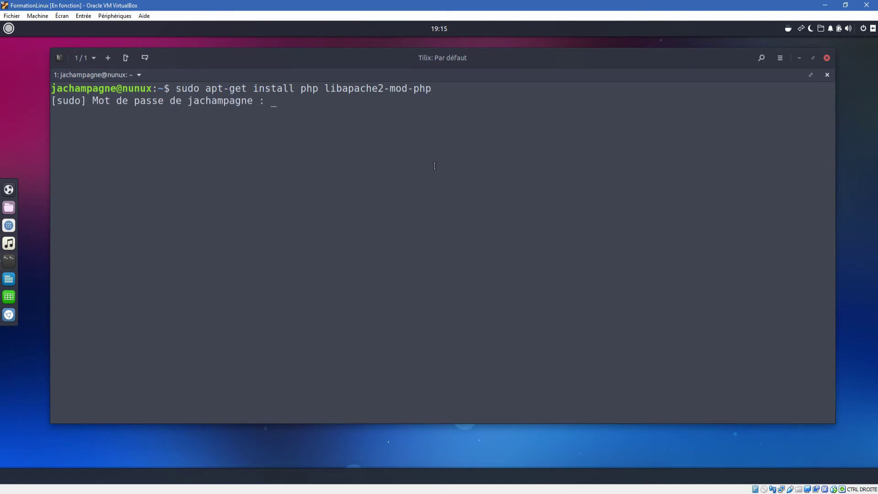
Submit the sudo password, accept the package installation with "o" and clear the terminal once it finishes.
{"action": "key", "text": "Return"}
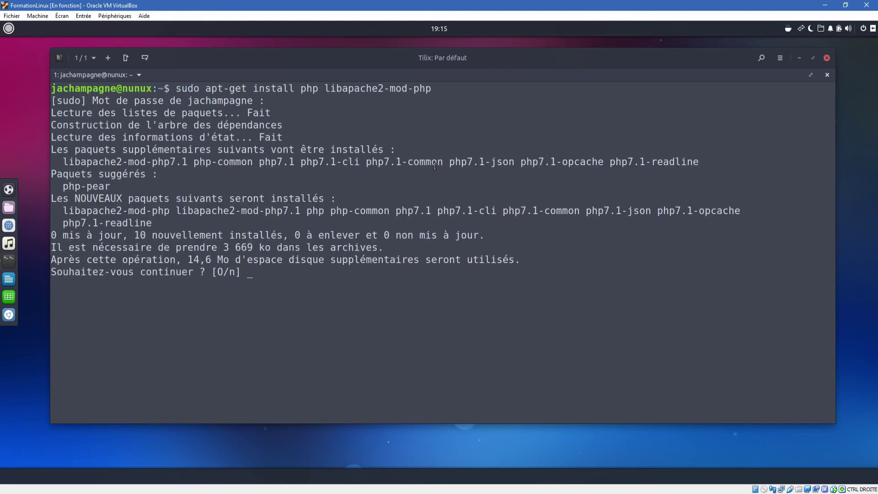
{"action": "type", "text": "o"}
{"action": "key", "text": "Return"}
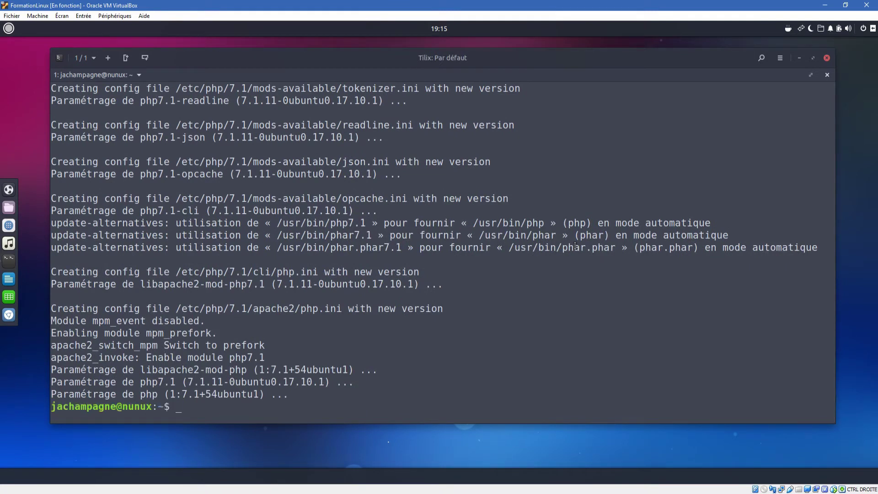
{"action": "type", "text": "clear"}
{"action": "key", "text": "Return"}
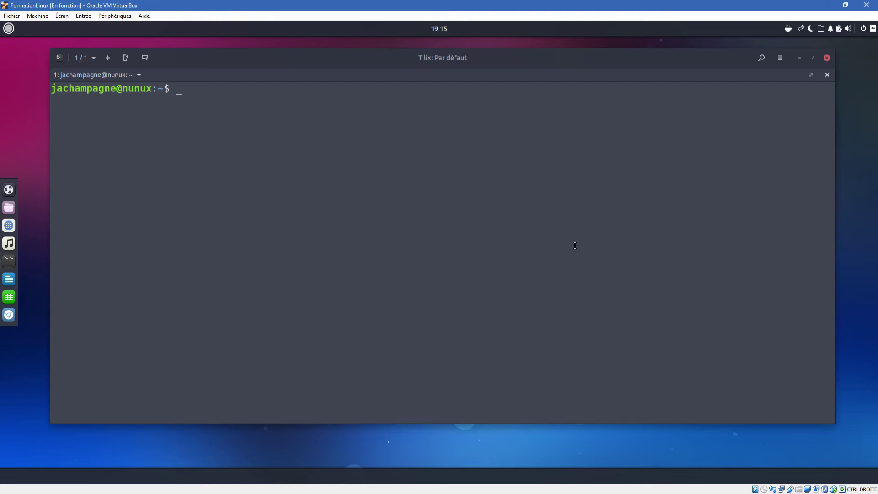
Open the file manager and browse from the computer's root through etc to the php folder.
{"action": "left_click", "coordinate": [9, 207]}
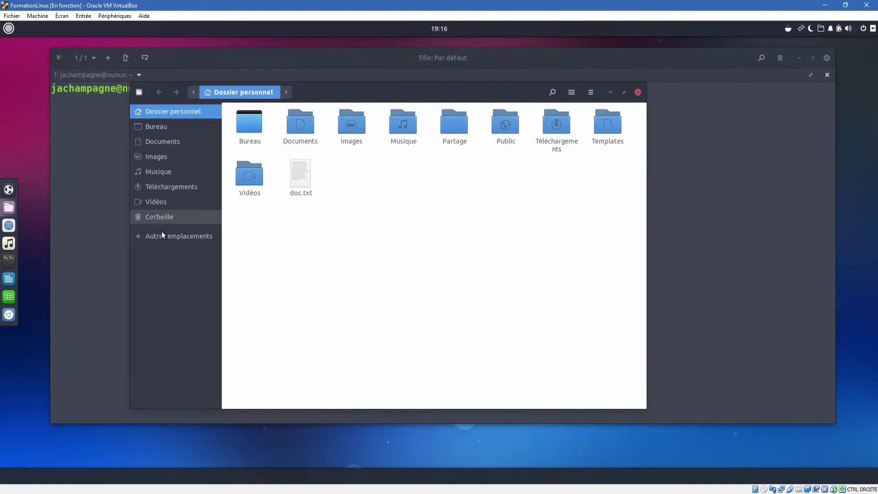
{"action": "left_click", "coordinate": [172, 237]}
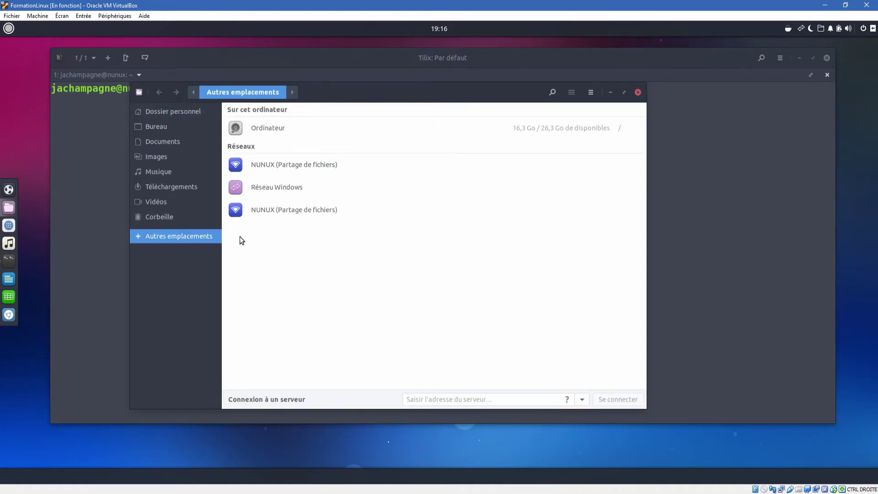
{"action": "left_click", "coordinate": [320, 128]}
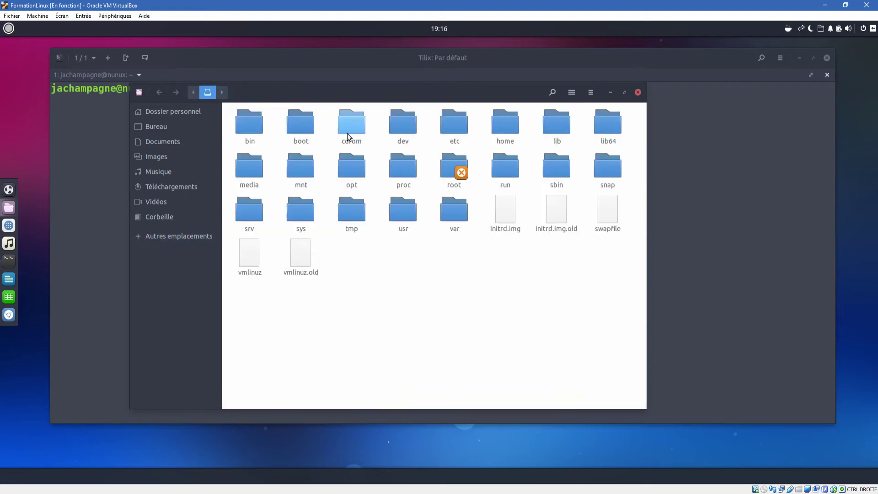
{"action": "left_click", "coordinate": [455, 128]}
{"action": "double_click", "coordinate": [454, 128]}
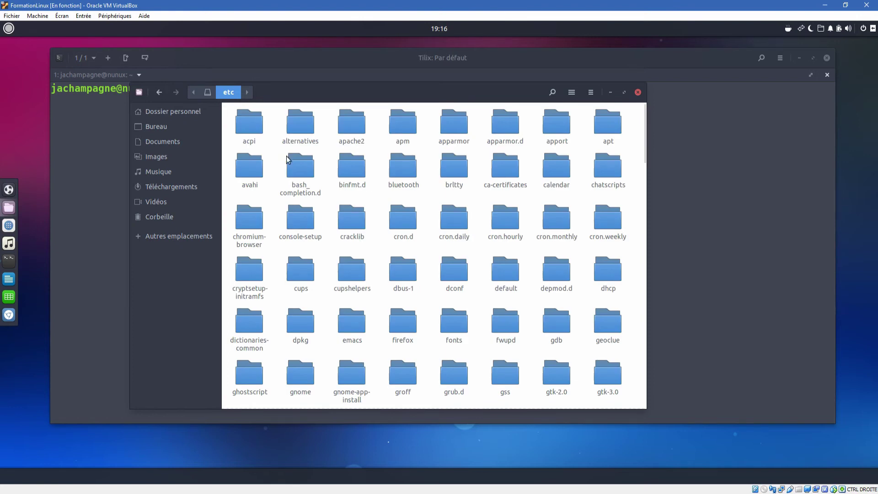
{"action": "scroll", "coordinate": [402, 230], "scroll_direction": "down", "scroll_amount": 2}
{"action": "scroll", "coordinate": [475, 332], "scroll_direction": "down", "scroll_amount": 10}
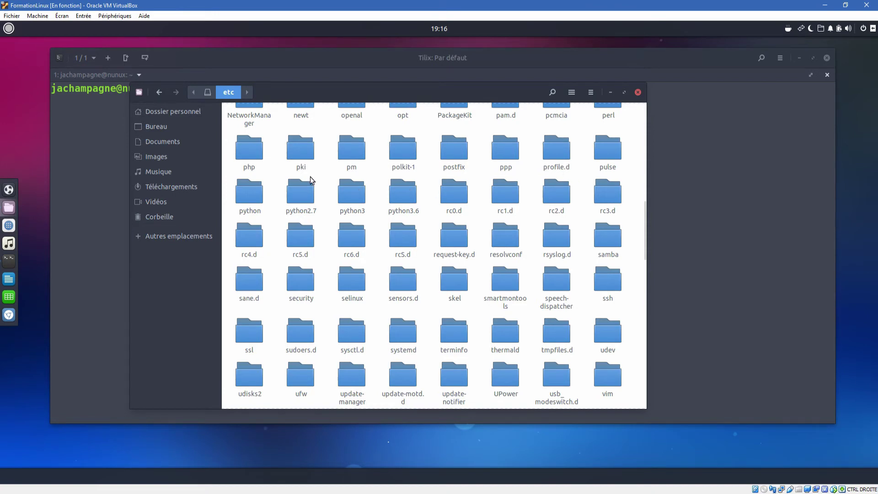
{"action": "left_click", "coordinate": [252, 160]}
{"action": "double_click", "coordinate": [252, 160]}
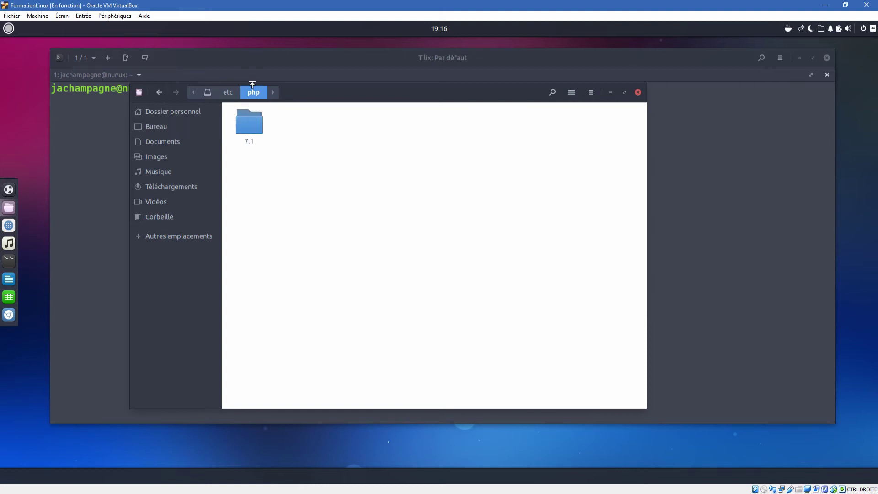
Browse into the 7.1 folder and its apache2 subfolder to look at php.ini.
{"action": "double_click", "coordinate": [249, 120]}
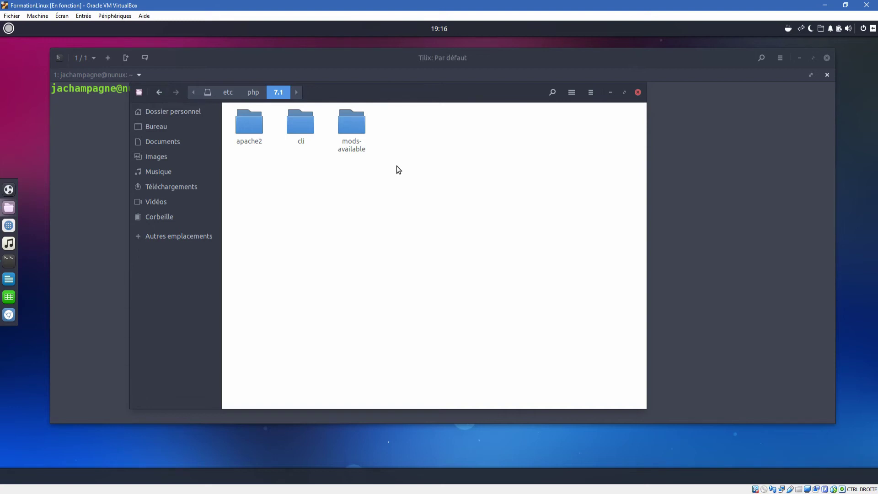
{"action": "left_click_drag", "start_coordinate": [404, 93], "coordinate": [447, 90]}
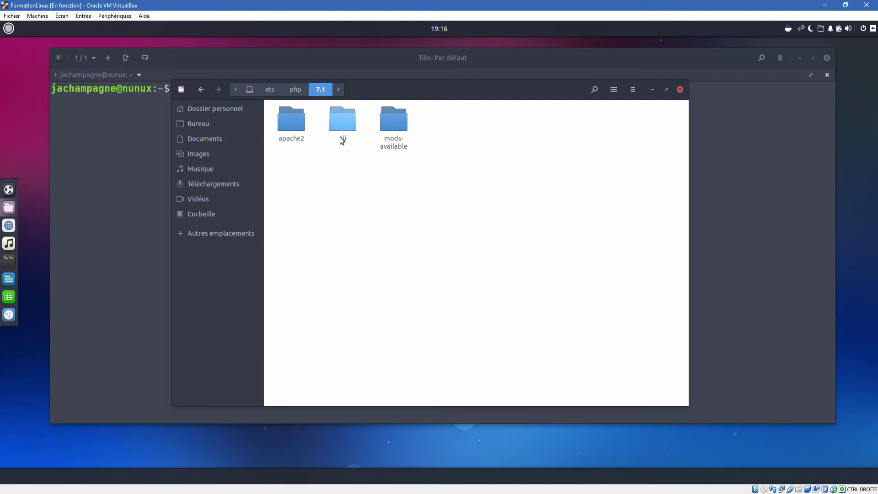
{"action": "double_click", "coordinate": [304, 128]}
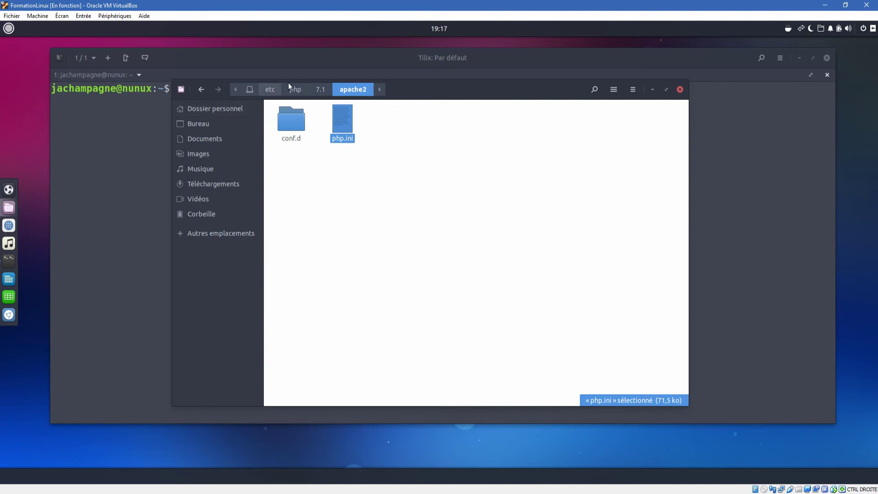
Return to the filesystem root and browse through etc and apache2 to the mods-available folder.
{"action": "left_click", "coordinate": [247, 89]}
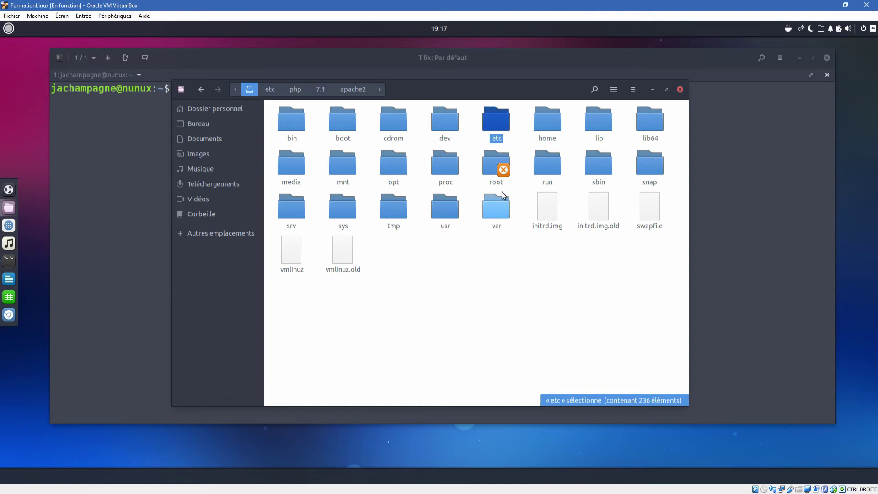
{"action": "double_click", "coordinate": [497, 124]}
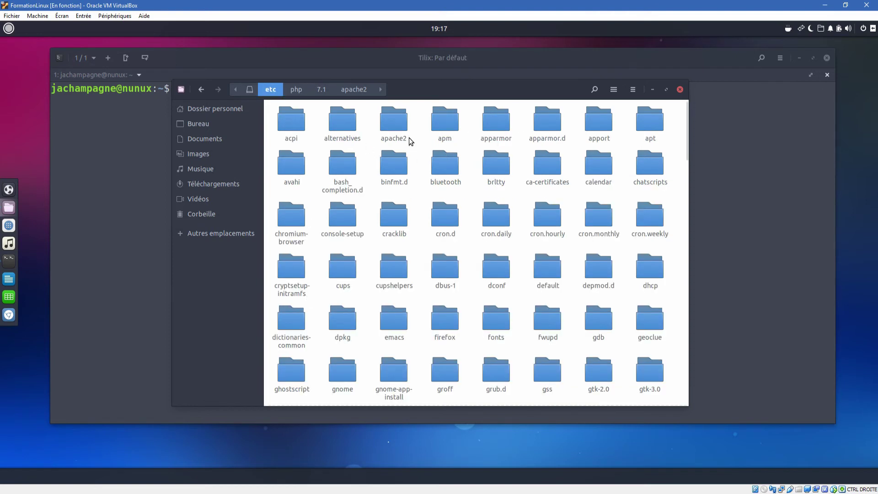
{"action": "left_click", "coordinate": [400, 132]}
{"action": "double_click", "coordinate": [400, 131]}
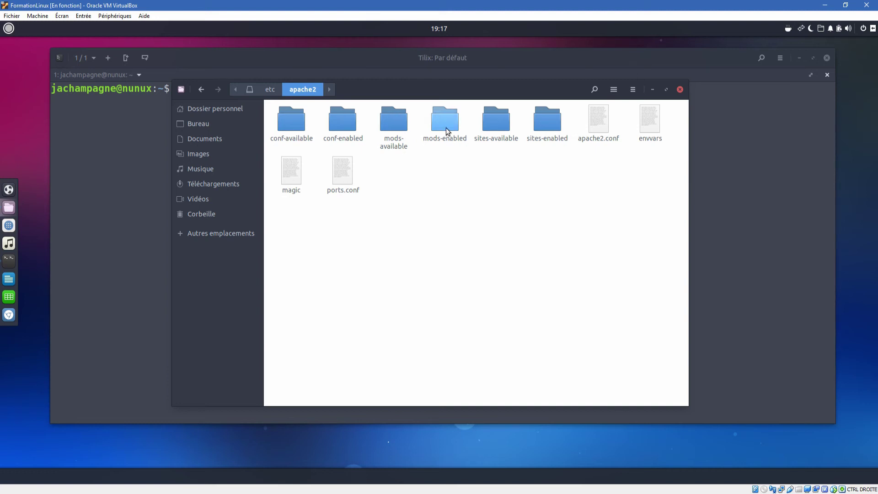
{"action": "double_click", "coordinate": [391, 123]}
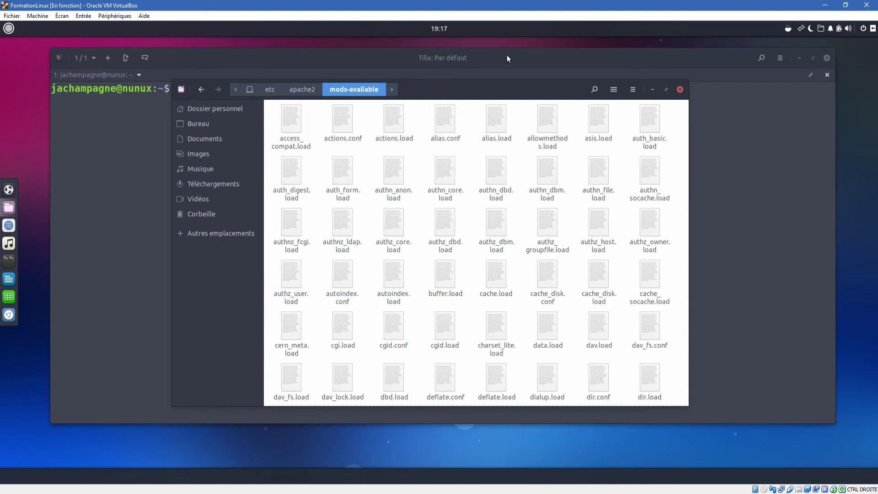
Find php7.1.conf in mods-available and open it in the text editor.
{"action": "scroll", "coordinate": [592, 304], "scroll_direction": "down", "scroll_amount": 3}
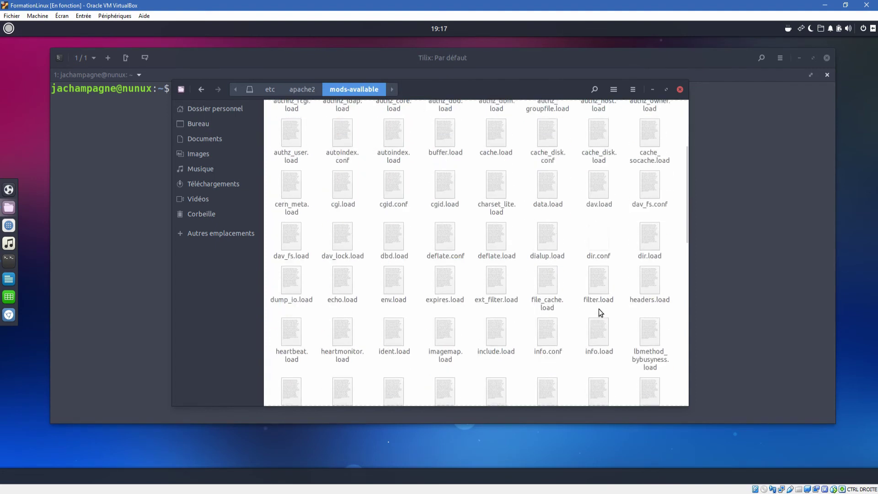
{"action": "scroll", "coordinate": [608, 315], "scroll_direction": "down", "scroll_amount": 5}
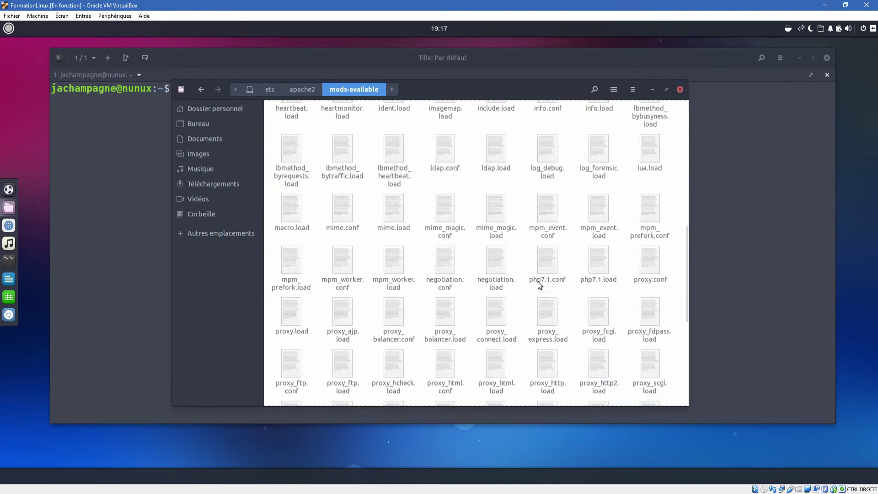
{"action": "left_click", "coordinate": [548, 261]}
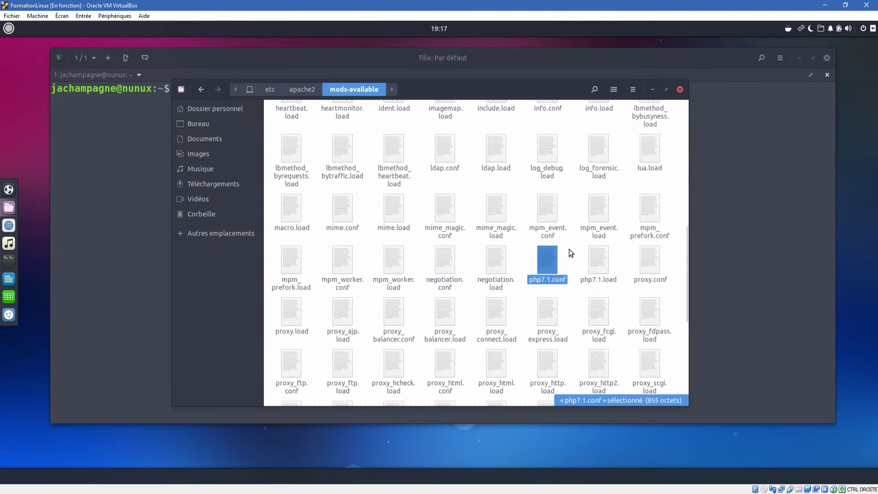
{"action": "right_click", "coordinate": [553, 259]}
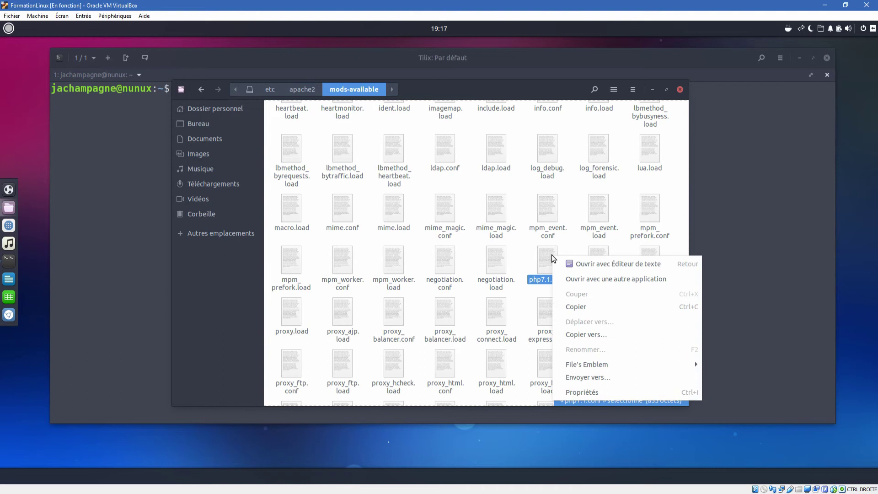
{"action": "left_click", "coordinate": [584, 262]}
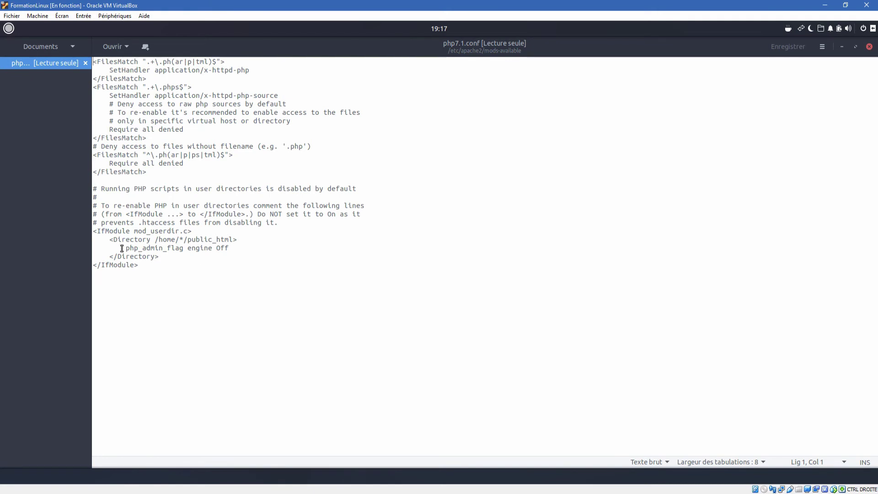
Search php7.1.conf for "php_value", then clear and dismiss the search.
{"action": "left_click", "coordinate": [221, 257]}
{"action": "key", "text": "ctrl+f"}
{"action": "type", "text": "php"}
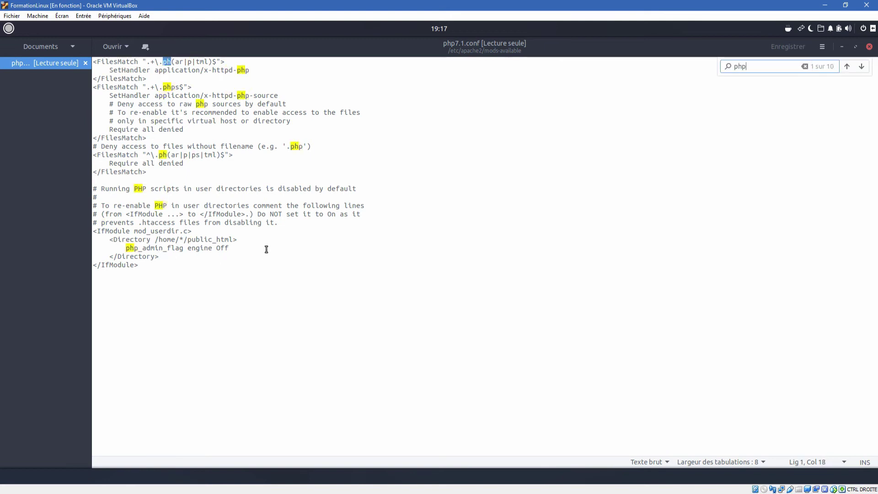
{"action": "type", "text": "_vers"}
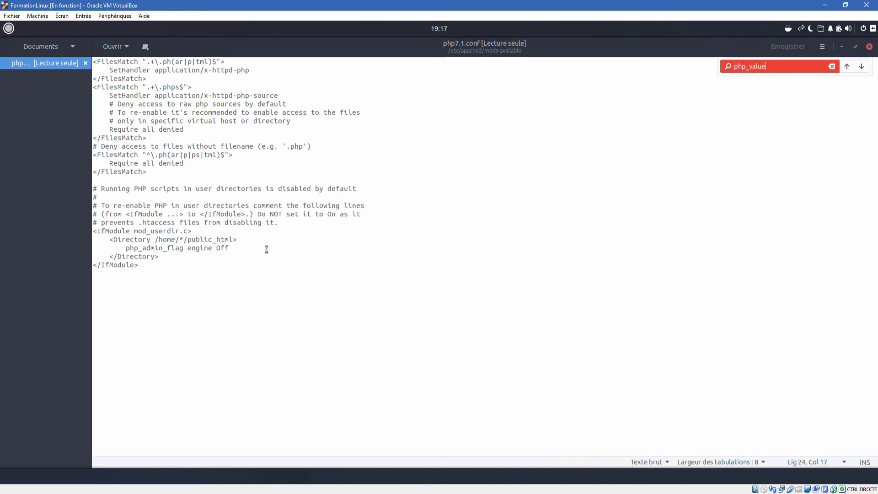
{"action": "key", "text": "BackSpace"}
{"action": "key", "text": "BackSpace"}
{"action": "key", "text": "BackSpace"}
{"action": "key", "text": "BackSpace"}
{"action": "key", "text": "BackSpace"}
{"action": "key", "text": "BackSpace"}
{"action": "key", "text": "BackSpace"}
{"action": "key", "text": "Escape"}
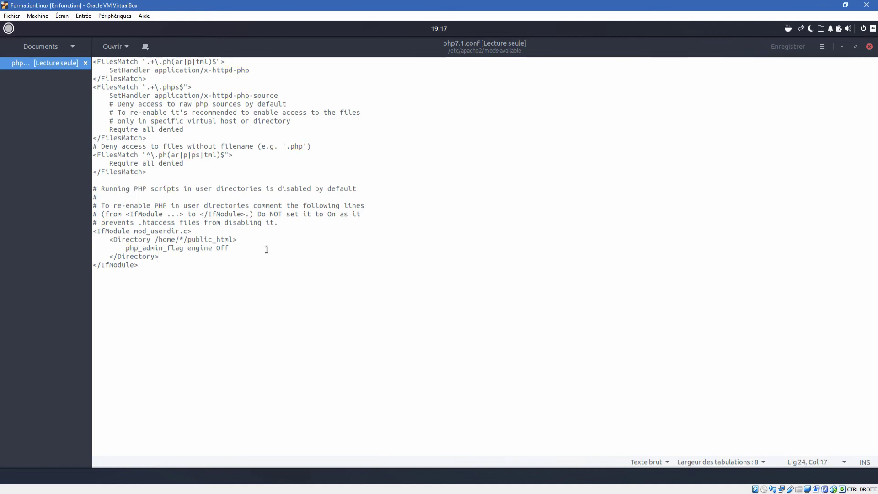
Try adding the line "php_value display_errors on" at the end of php7.1.conf, and close the editor without saving.
{"action": "left_click", "coordinate": [176, 290]}
{"action": "key", "text": "Return"}
{"action": "key", "text": "Return"}
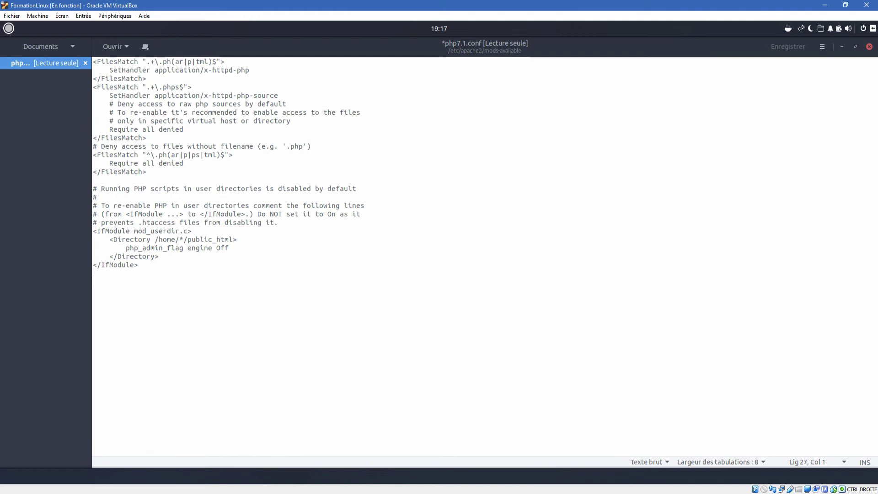
{"action": "type", "text": "php_value displa"}
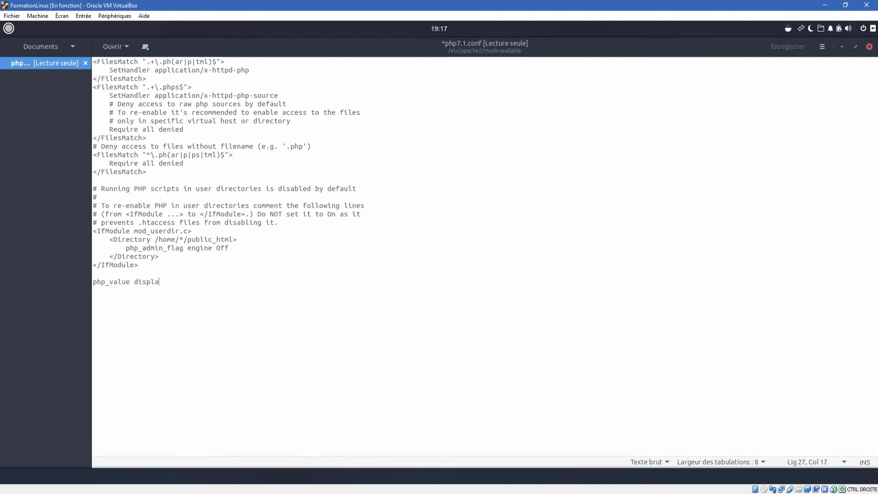
{"action": "type", "text": "y_errors on"}
{"action": "left_click", "coordinate": [870, 46]}
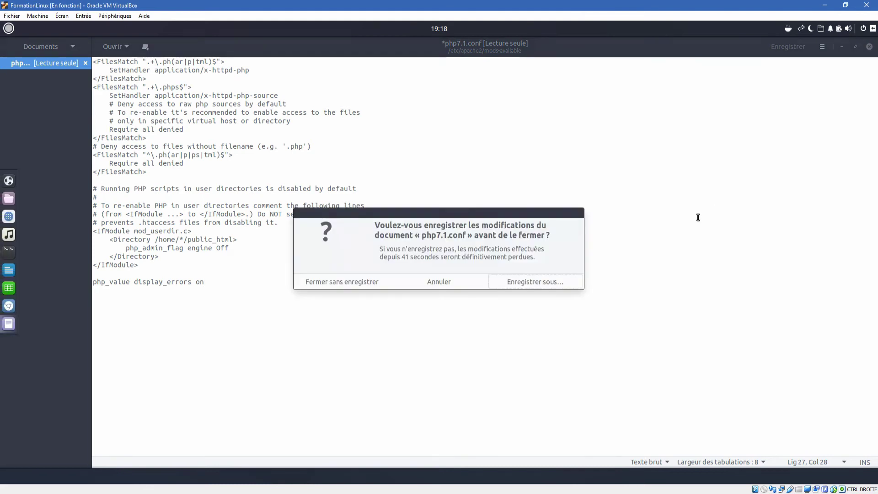
{"action": "left_click", "coordinate": [364, 283]}
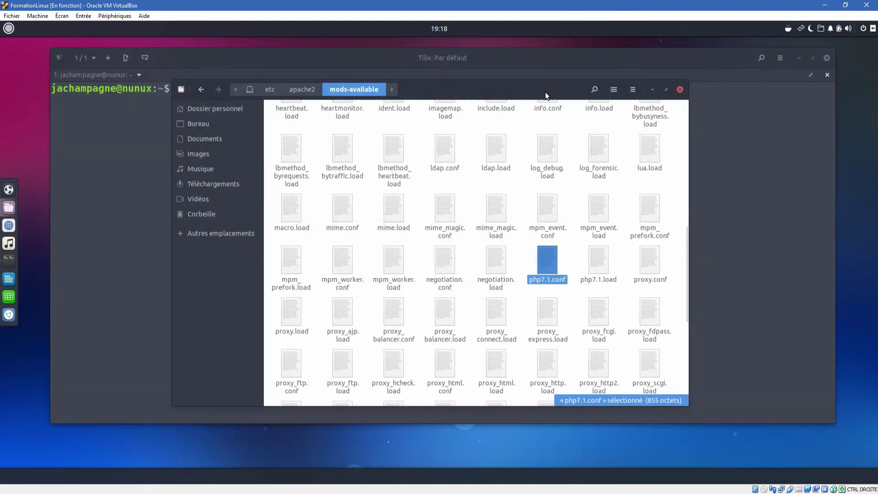
Minimize the file manager and run sudo nano /etc/apache2/mods-available/php7.1.conf in the terminal.
{"action": "left_click_drag", "start_coordinate": [546, 95], "coordinate": [429, 93]}
{"action": "left_click", "coordinate": [531, 90]}
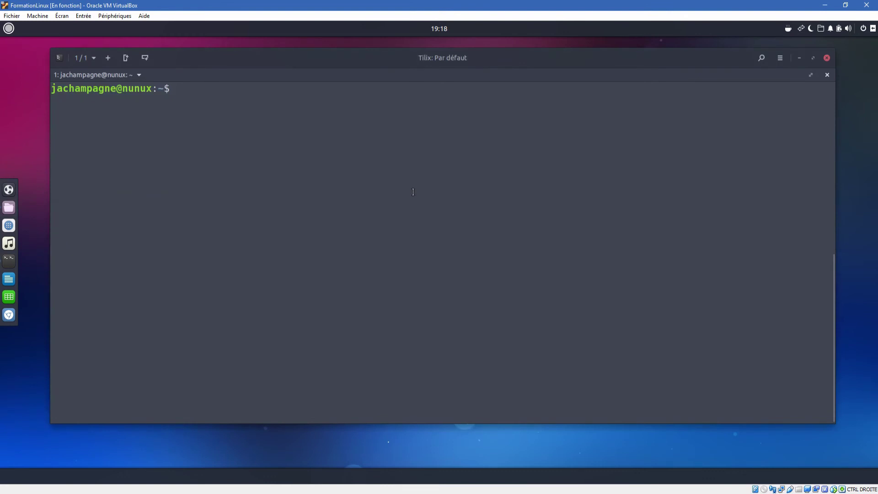
{"action": "type", "text": "sudo "}
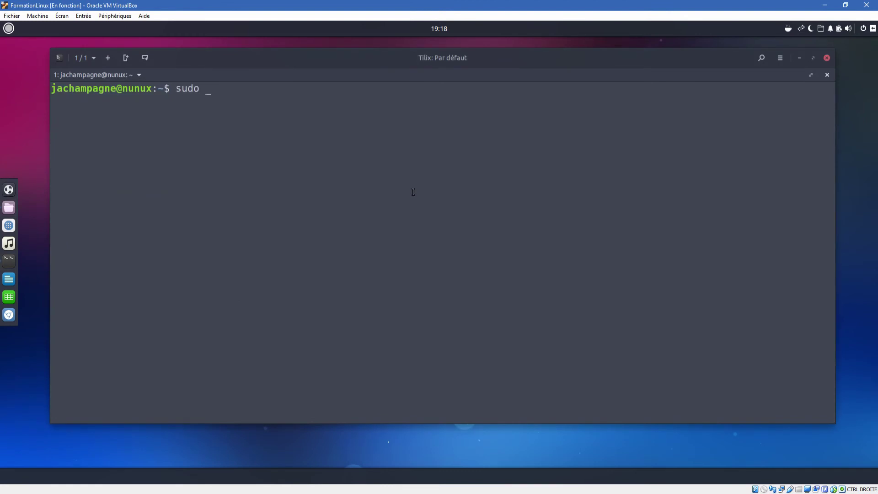
{"action": "type", "text": "gedit /etc/apache"}
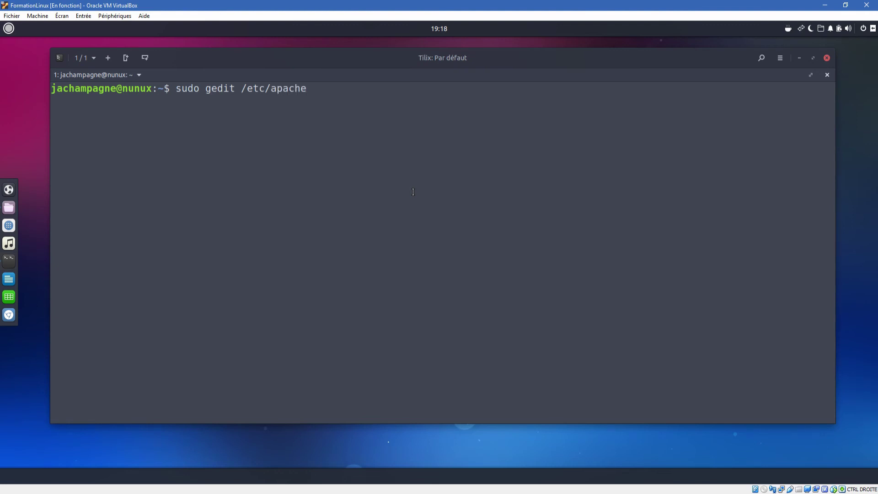
{"action": "type", "text": "2/mods-ava"}
{"action": "key", "text": "Tab"}
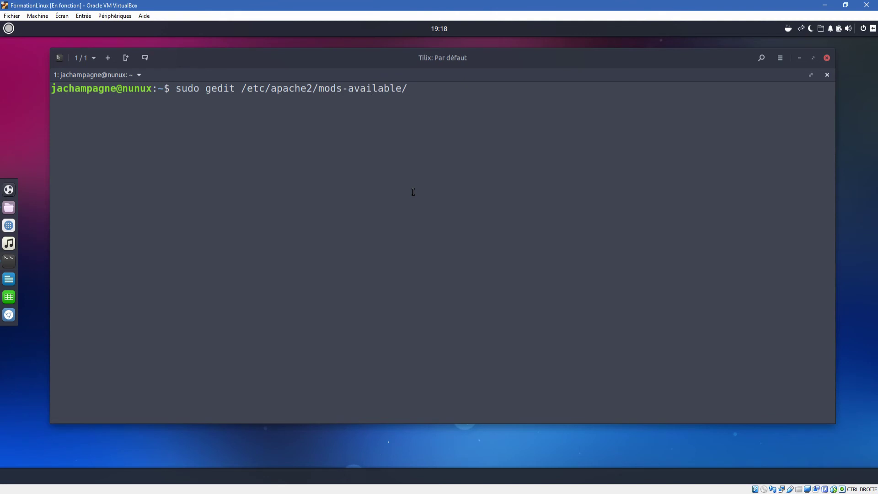
{"action": "type", "text": "php"}
{"action": "key", "text": "Tab"}
{"action": "type", "text": "c"}
{"action": "key", "text": "Tab"}
{"action": "key", "text": "BackSpace"}
{"action": "key", "text": "BackSpace"}
{"action": "key", "text": "BackSpace"}
{"action": "key", "text": "BackSpace"}
{"action": "key", "text": "BackSpace"}
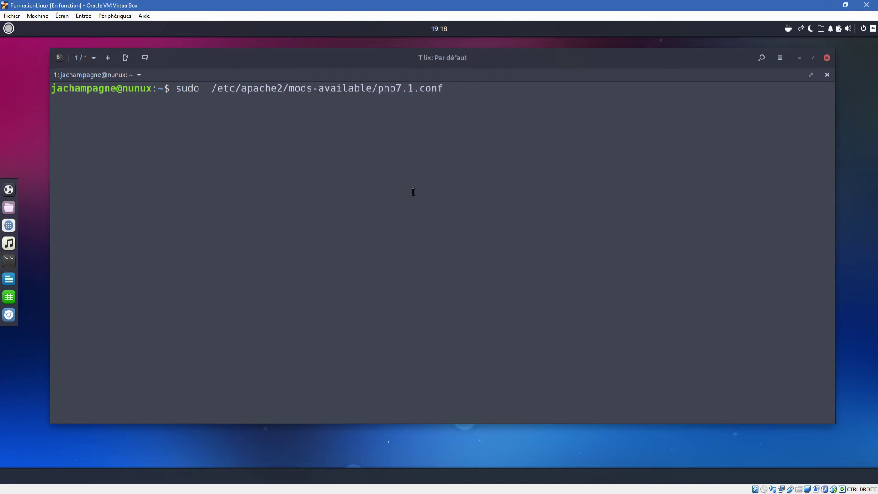
{"action": "type", "text": "nanop"}
{"action": "key", "text": "BackSpace"}
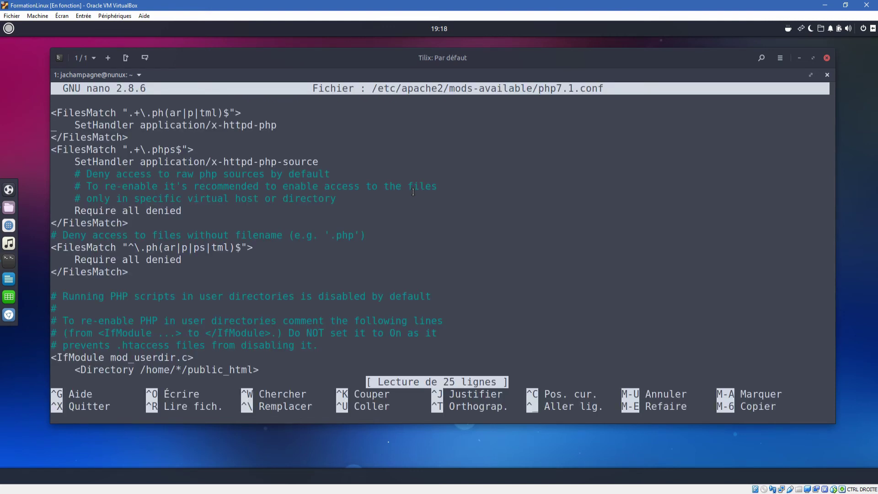
Add the line "php_value display_errors on" below the closing IfModule tag at the end of php7.1.conf.
{"action": "key", "text": "Down"}
{"action": "key", "text": "Down"}
{"action": "key", "text": "Down"}
{"action": "key", "text": "Down"}
{"action": "key", "text": "Down"}
{"action": "key", "text": "Down"}
{"action": "key", "text": "Down"}
{"action": "key", "text": "Down"}
{"action": "key", "text": "Down"}
{"action": "key", "text": "Down"}
{"action": "key", "text": "Down"}
{"action": "key", "text": "Down"}
{"action": "key", "text": "Down"}
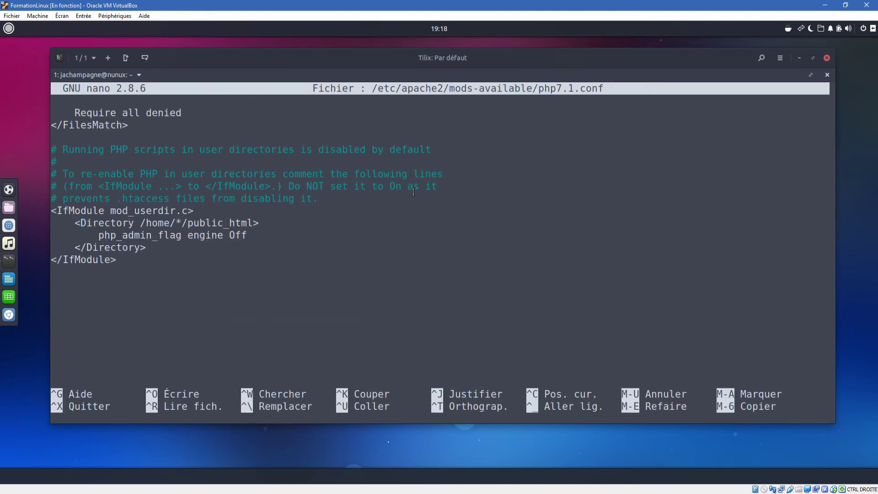
{"action": "key", "text": "Return"}
{"action": "type", "text": "php_value"}
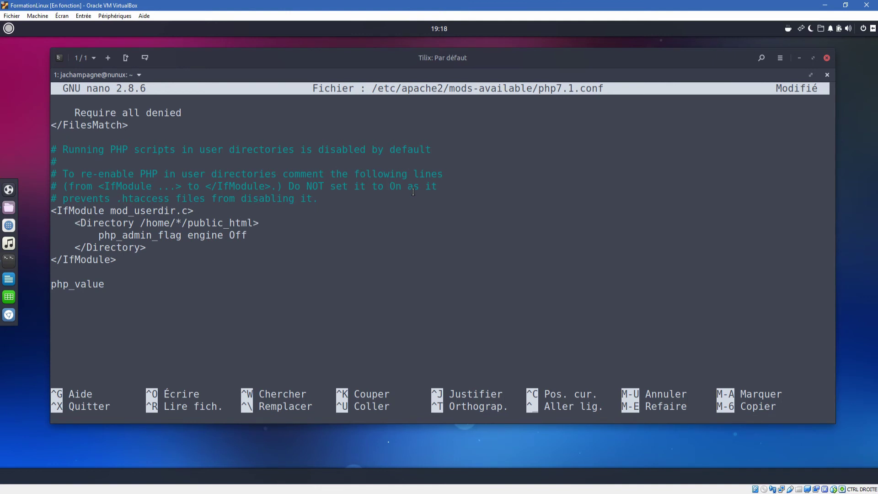
{"action": "type", "text": "display_errors on"}
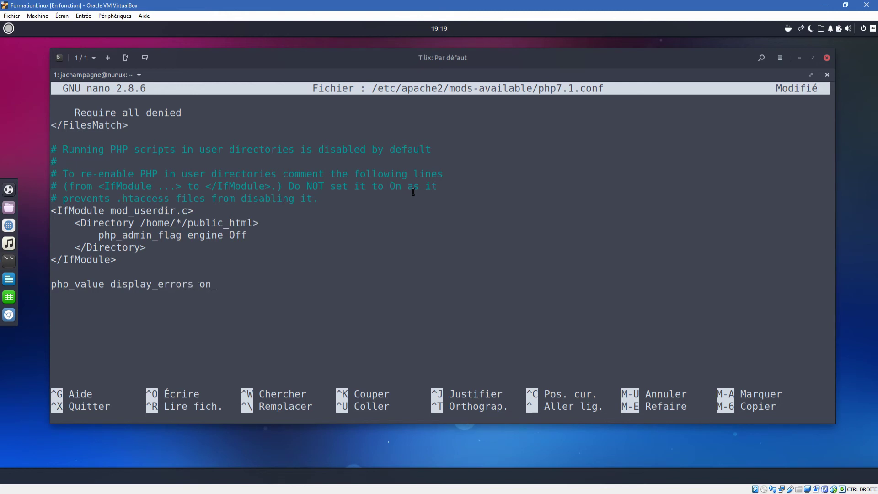
Save php7.1.conf under its existing name, quit nano and clear the terminal.
{"action": "key", "text": "ctrl+o"}
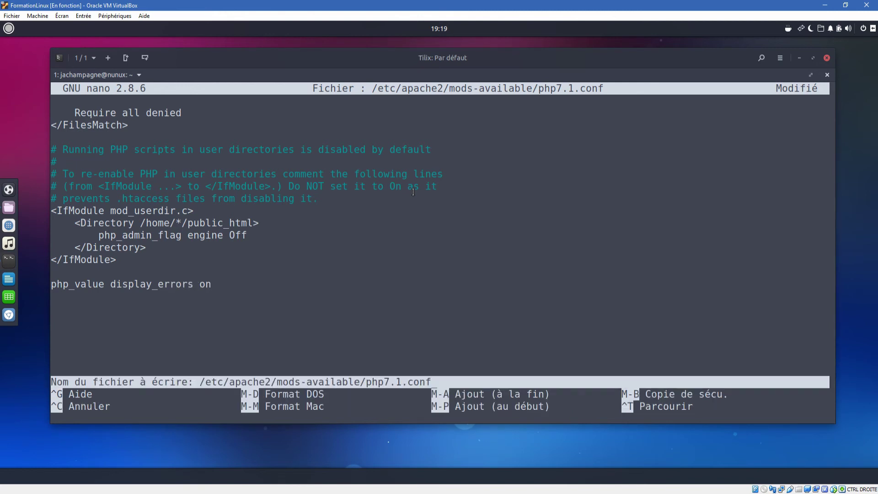
{"action": "key", "text": "Return"}
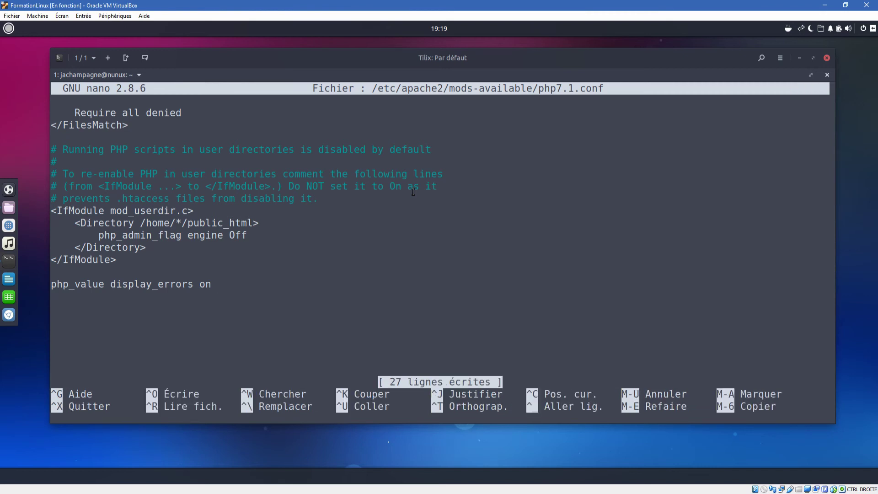
{"action": "key", "text": "ctrl+x"}
{"action": "type", "text": "clear"}
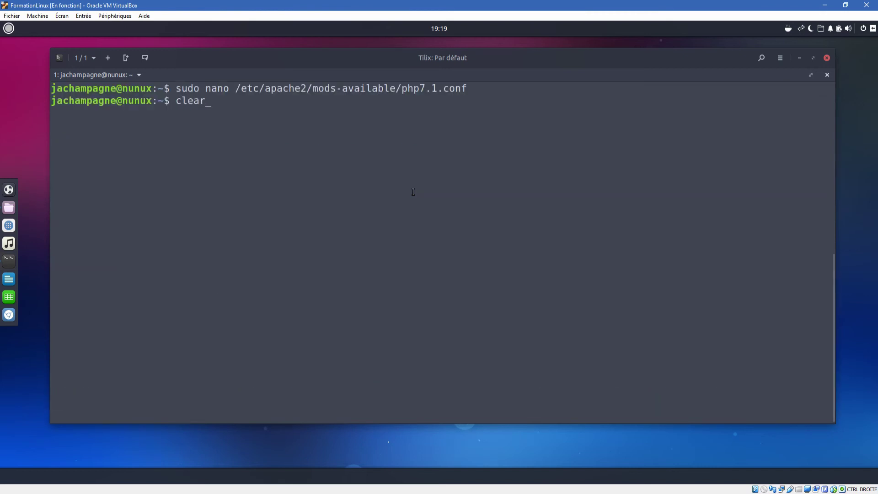
{"action": "key", "text": "Return"}
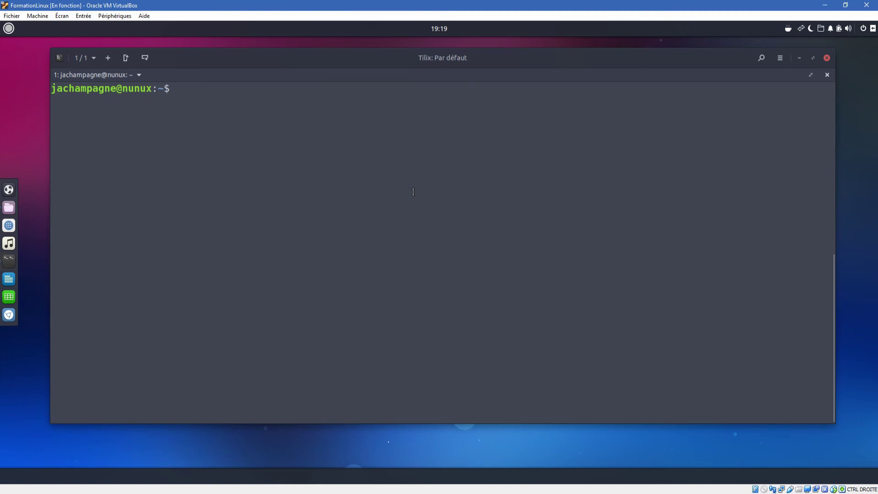
Open /etc/php/7.1/apache2/php.ini in nano with sudo.
{"action": "type", "text": "sud"}
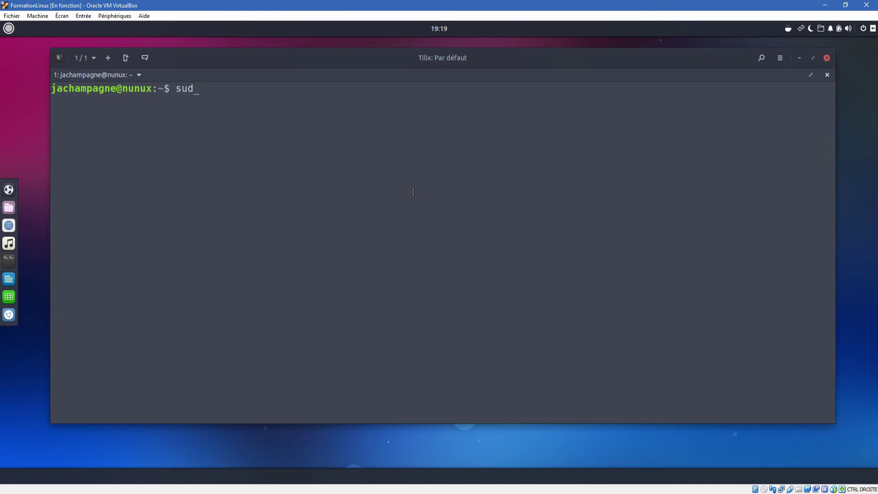
{"action": "type", "text": "o nano /etc/php/ph"}
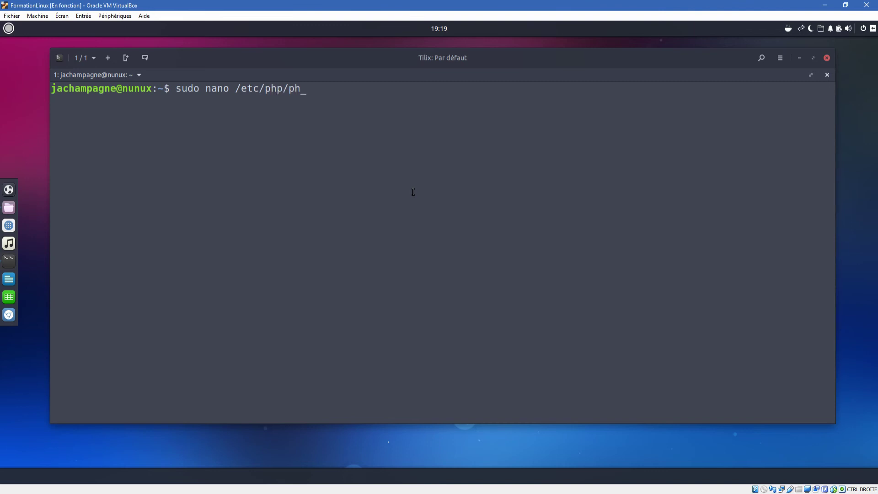
{"action": "type", "text": "p"}
{"action": "key", "text": "BackSpace"}
{"action": "key", "text": "BackSpace"}
{"action": "key", "text": "BackSpace"}
{"action": "type", "text": "7"}
{"action": "key", "text": "Tab"}
{"action": "type", "text": "apac"}
{"action": "key", "text": "Tab"}
{"action": "type", "text": "php."}
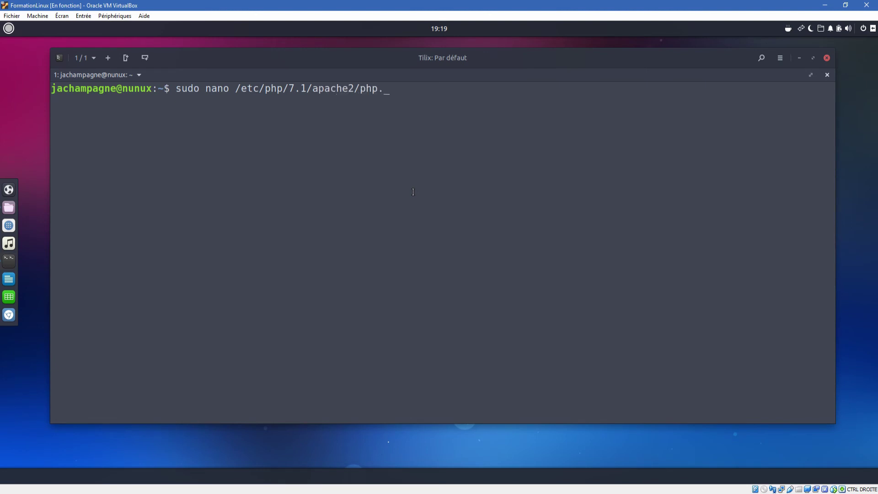
{"action": "type", "text": "ini"}
{"action": "key", "text": "Return"}
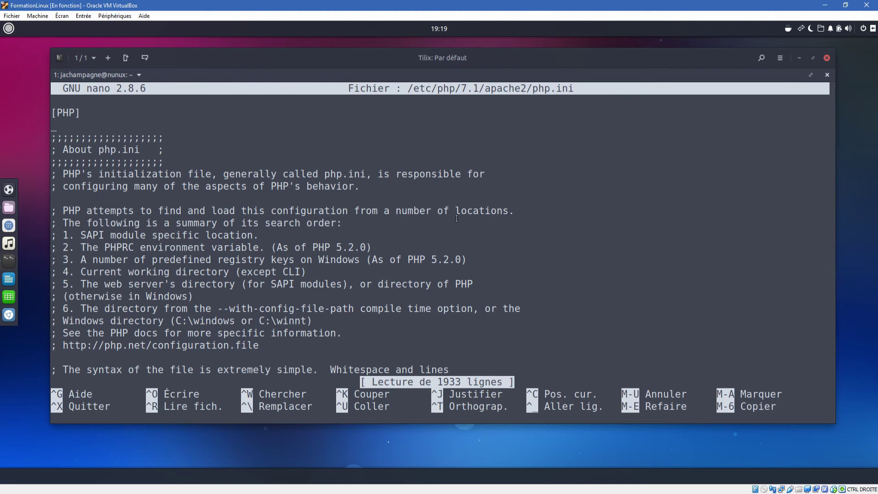
Find the active display_errors directive in php.ini and set it to On.
{"action": "scroll", "coordinate": [456, 218], "scroll_direction": "down", "scroll_amount": 8}
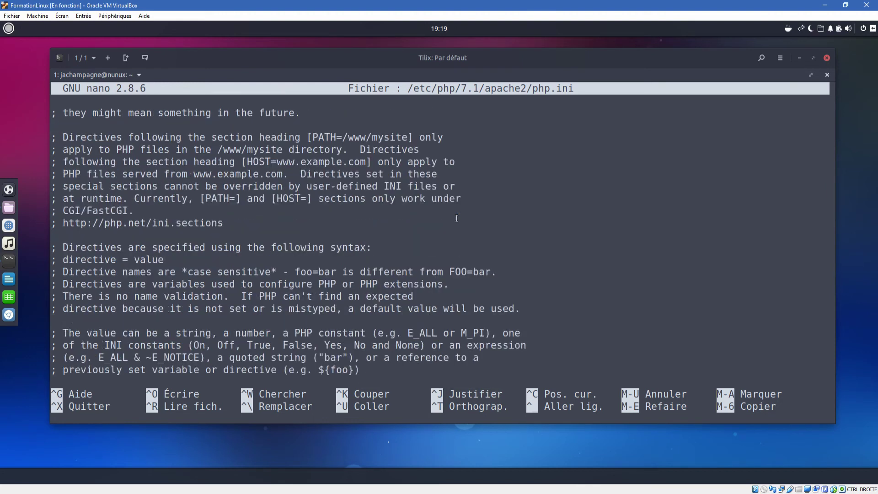
{"action": "scroll", "coordinate": [457, 218], "scroll_direction": "down", "scroll_amount": 8}
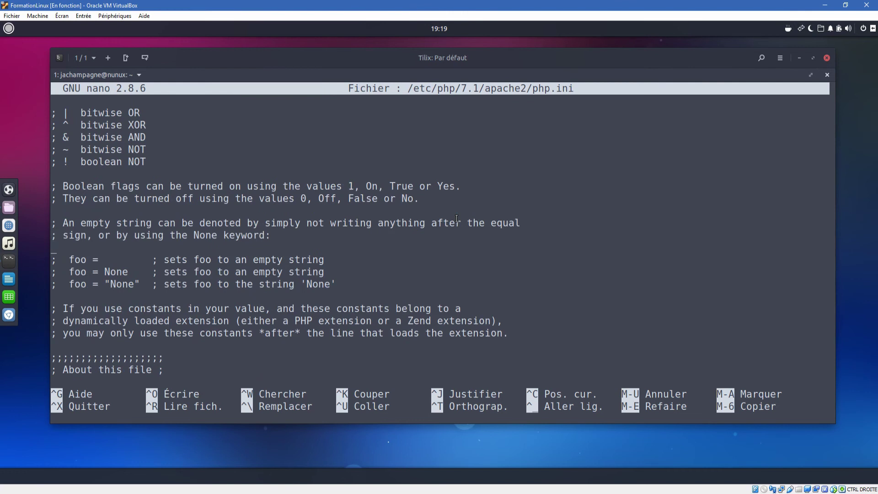
{"action": "scroll", "coordinate": [456, 219], "scroll_direction": "down", "scroll_amount": 8}
{"action": "scroll", "coordinate": [457, 218], "scroll_direction": "down", "scroll_amount": 4}
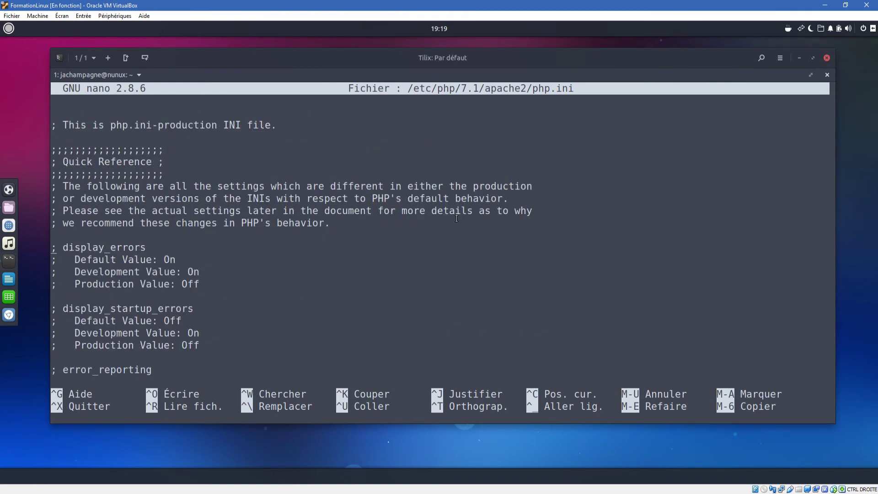
{"action": "scroll", "coordinate": [456, 218], "scroll_direction": "down", "scroll_amount": 4}
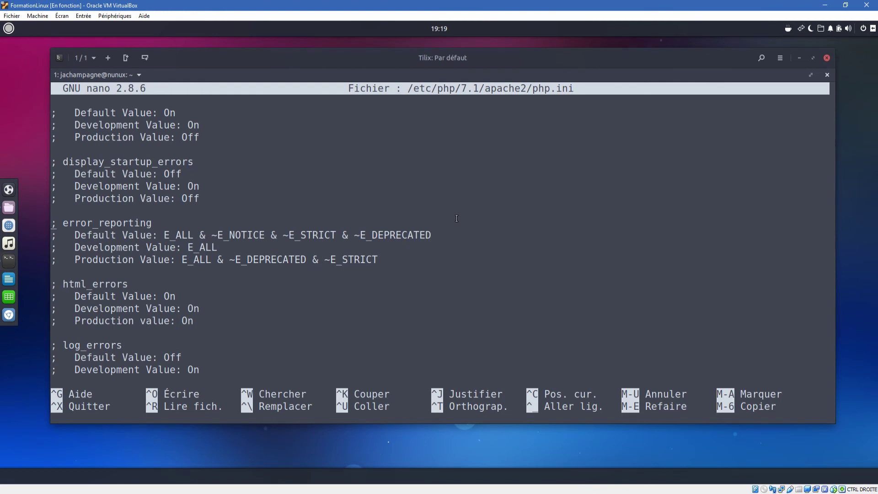
{"action": "scroll", "coordinate": [457, 218], "scroll_direction": "down", "scroll_amount": 2}
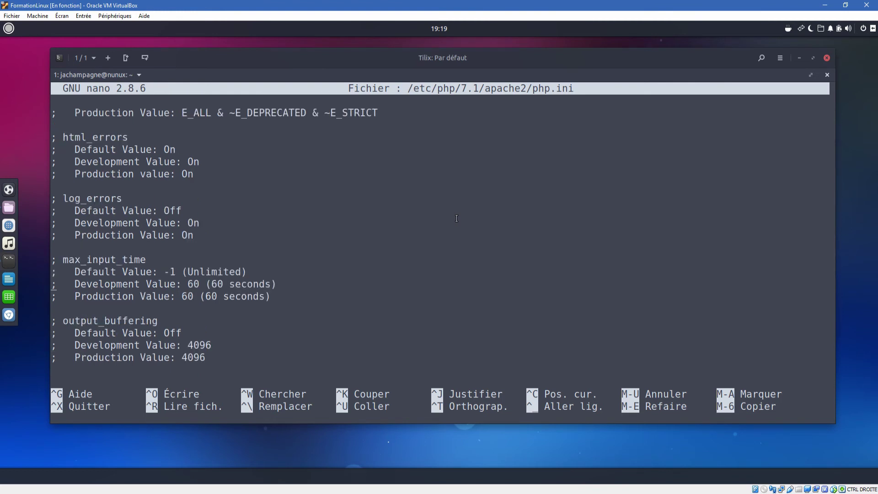
{"action": "scroll", "coordinate": [457, 218], "scroll_direction": "down", "scroll_amount": 2}
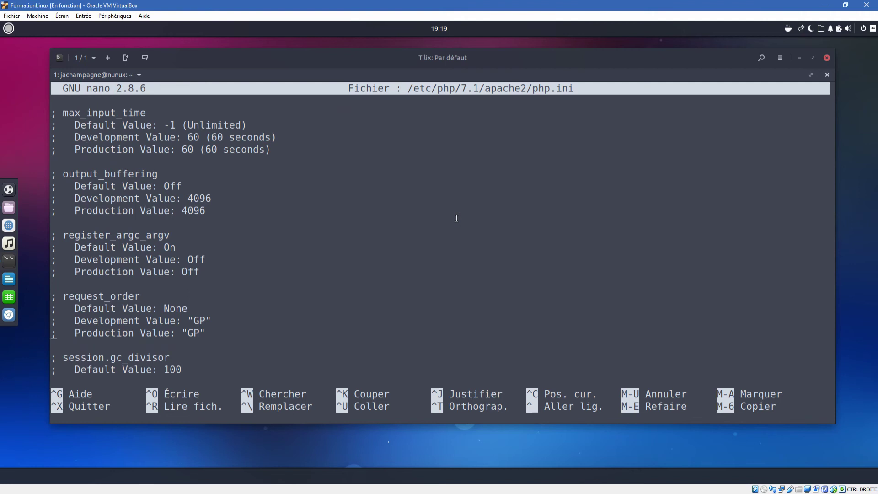
{"action": "scroll", "coordinate": [456, 218], "scroll_direction": "down", "scroll_amount": 8}
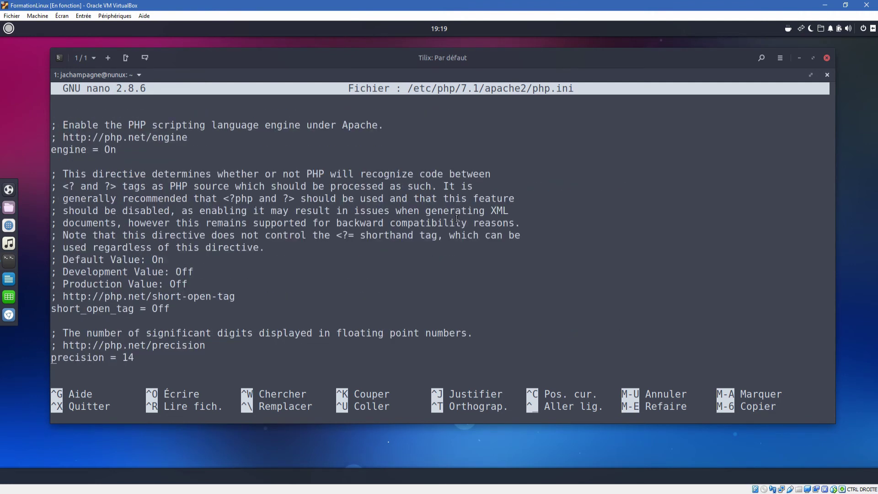
{"action": "scroll", "coordinate": [457, 218], "scroll_direction": "down", "scroll_amount": 4}
{"action": "scroll", "coordinate": [456, 218], "scroll_direction": "down", "scroll_amount": 8}
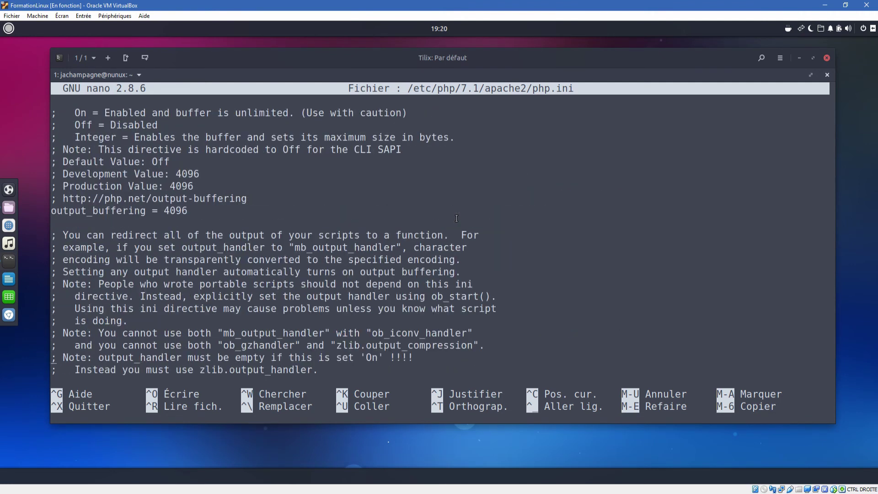
{"action": "scroll", "coordinate": [456, 218], "scroll_direction": "down", "scroll_amount": 16}
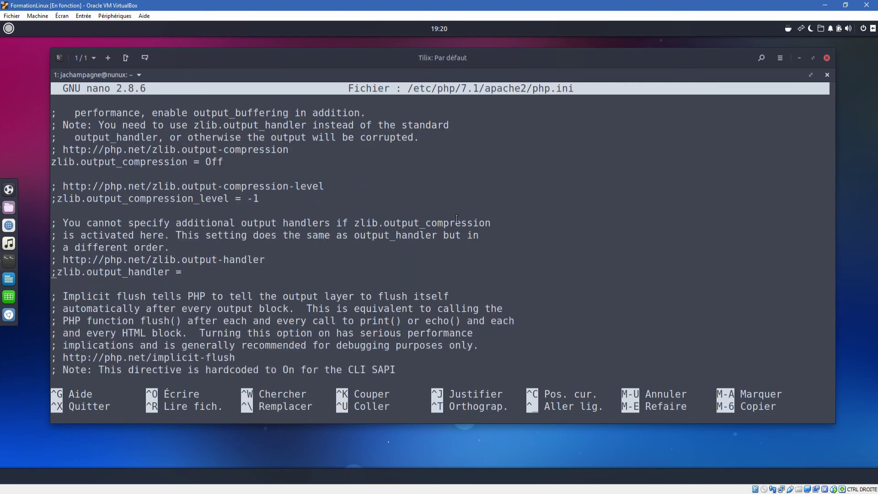
{"action": "scroll", "coordinate": [456, 218], "scroll_direction": "down", "scroll_amount": 14}
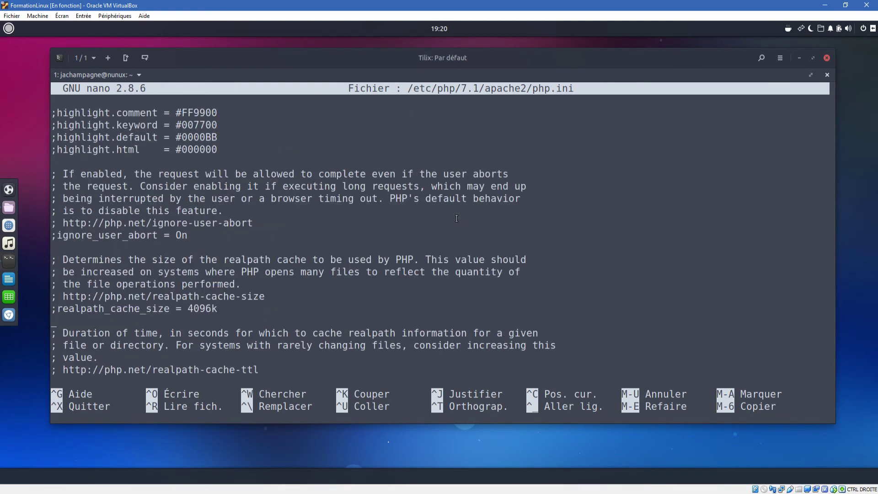
{"action": "scroll", "coordinate": [456, 218], "scroll_direction": "down", "scroll_amount": 18}
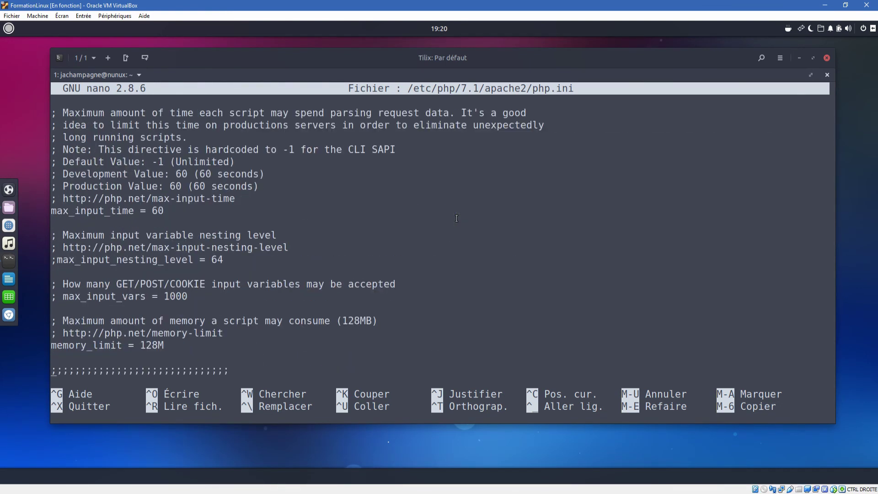
{"action": "scroll", "coordinate": [457, 218], "scroll_direction": "down", "scroll_amount": 13}
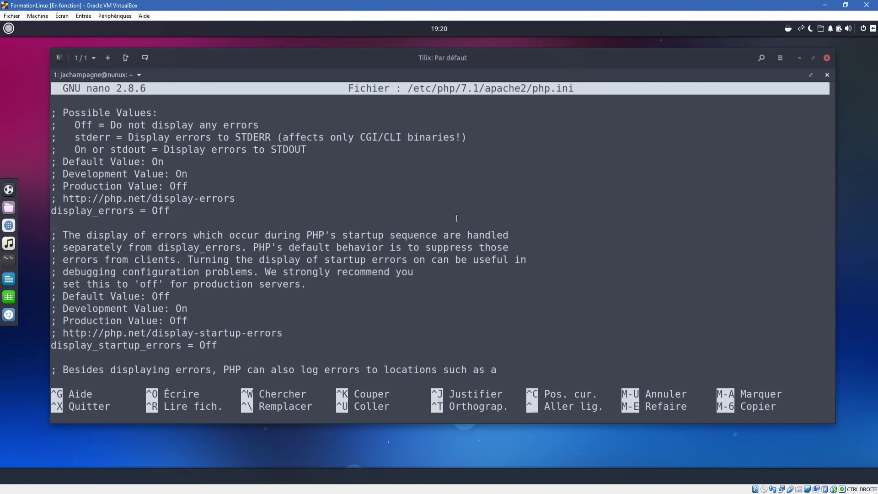
{"action": "key", "text": "Right"}
{"action": "key", "text": "BackSpace"}
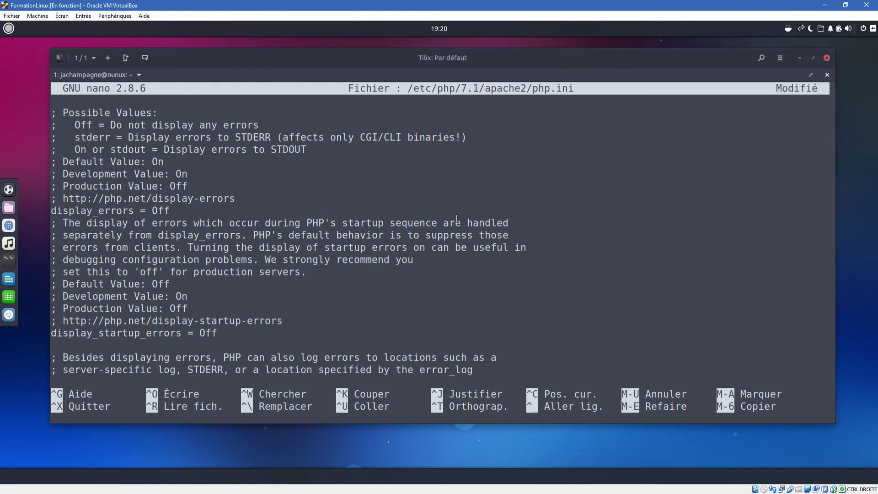
{"action": "key", "text": "Return"}
{"action": "key", "text": "Right"}
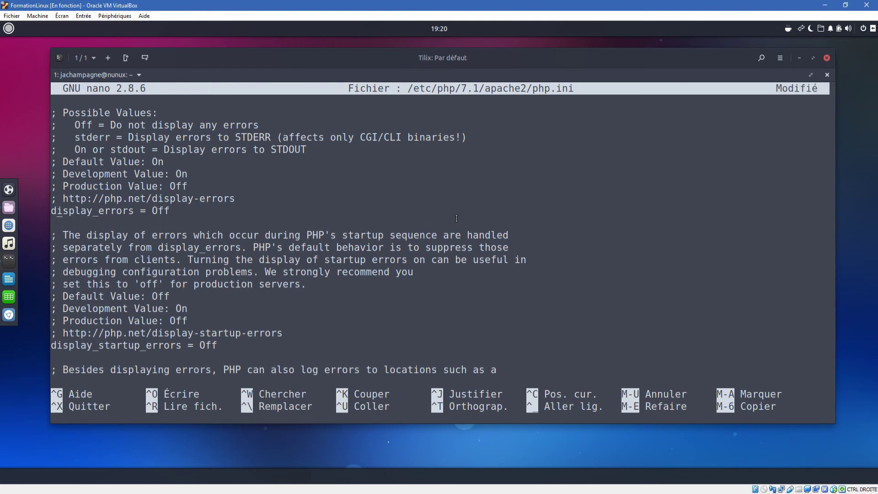
{"action": "key", "text": "BackSpace"}
{"action": "key", "text": "BackSpace"}
{"action": "type", "text": "n"}
Search php.ini for "error_reporting" and look through the sections that follow for the directive.
{"action": "key", "text": "ctrl+w"}
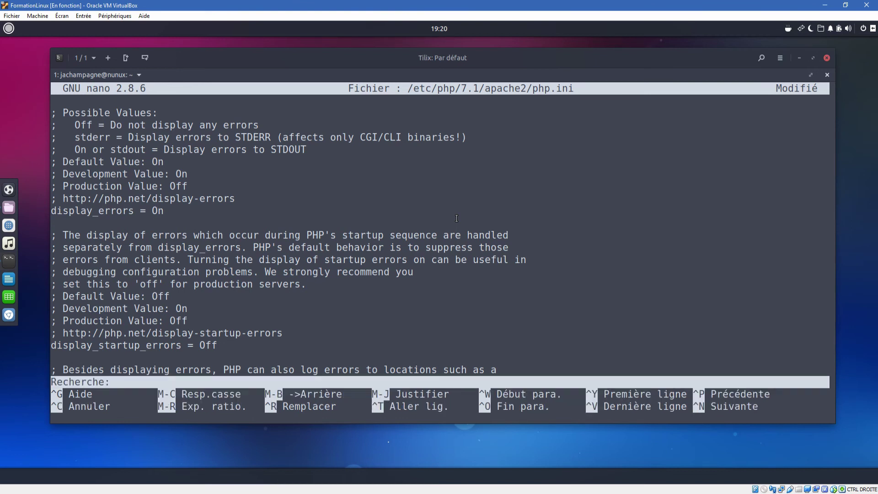
{"action": "type", "text": "error_reporting"}
{"action": "key", "text": "Return"}
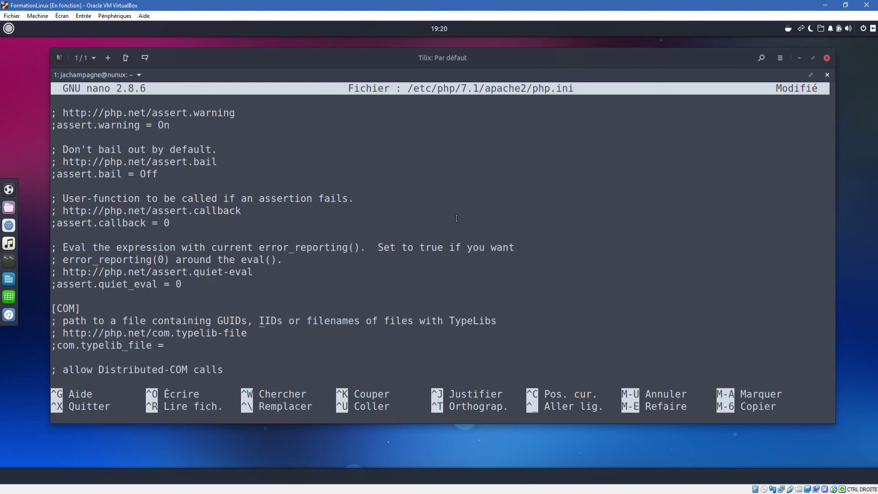
{"action": "scroll", "coordinate": [456, 218], "scroll_direction": "down", "scroll_amount": 15}
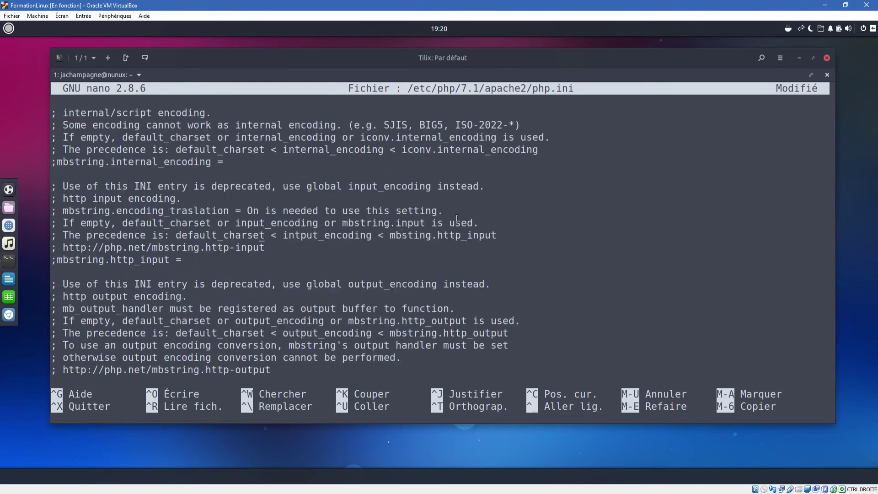
{"action": "scroll", "coordinate": [456, 218], "scroll_direction": "down", "scroll_amount": 20}
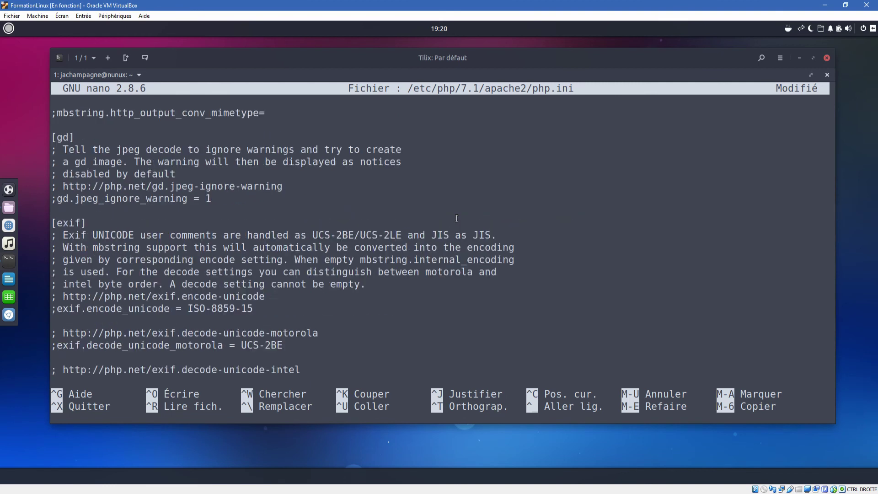
{"action": "scroll", "coordinate": [456, 219], "scroll_direction": "down", "scroll_amount": 20}
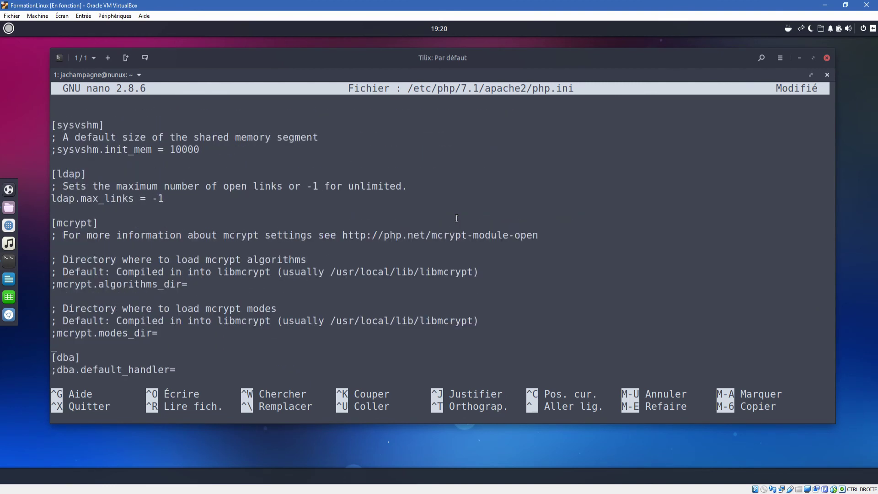
{"action": "scroll", "coordinate": [456, 218], "scroll_direction": "down", "scroll_amount": 20}
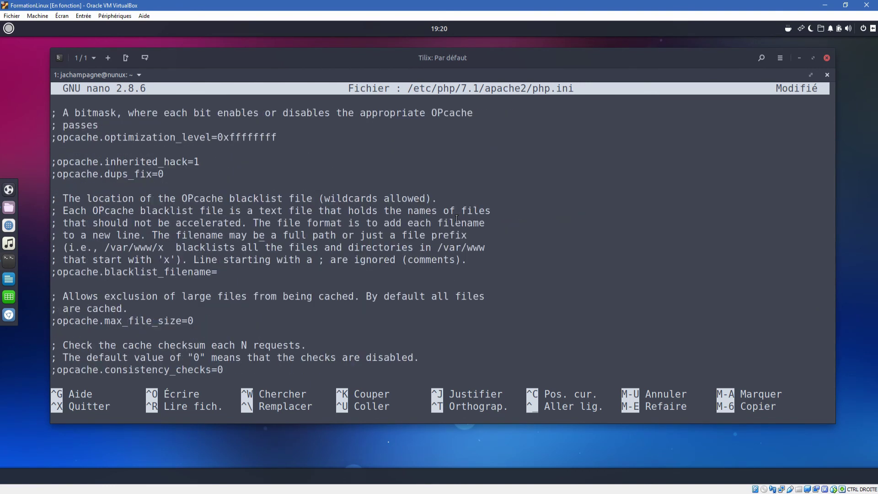
{"action": "scroll", "coordinate": [457, 218], "scroll_direction": "down", "scroll_amount": 20}
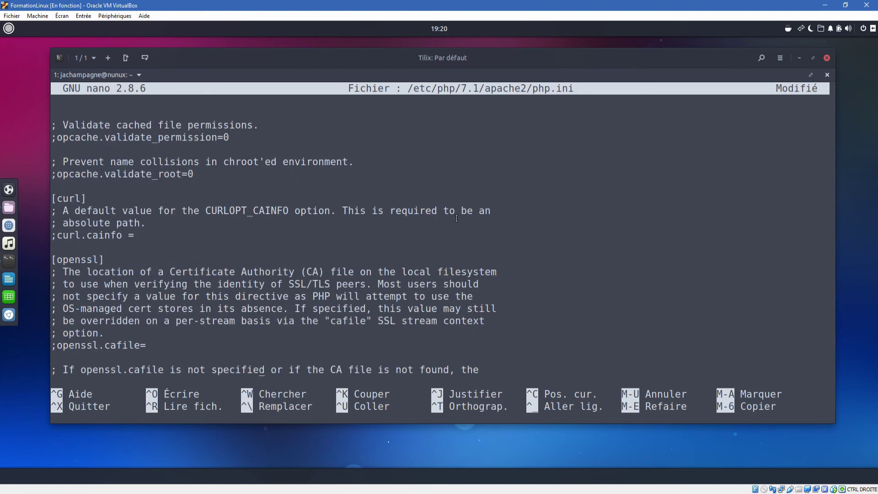
Search for "error_reporting" again, uncomment its heading in the Quick Reference section and make it "error_reporting = E_ALL".
{"action": "key", "text": "ctrl+w"}
{"action": "type", "text": "error_r"}
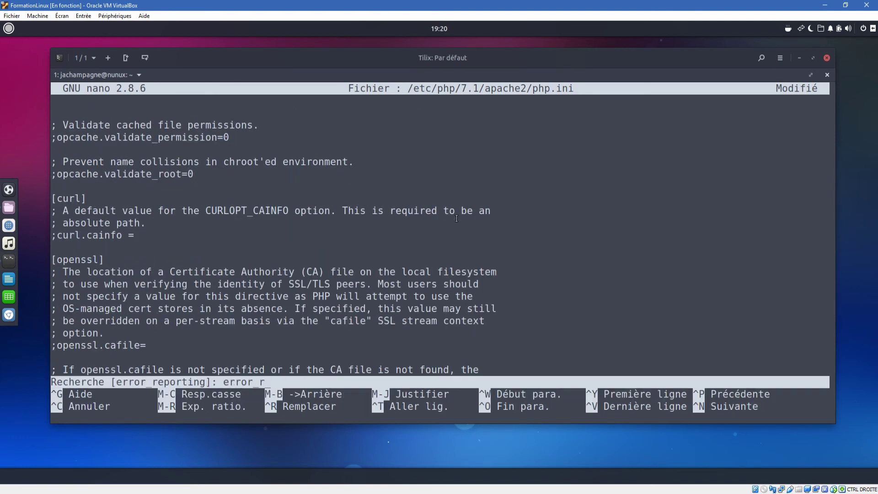
{"action": "type", "text": "eporting"}
{"action": "key", "text": "Return"}
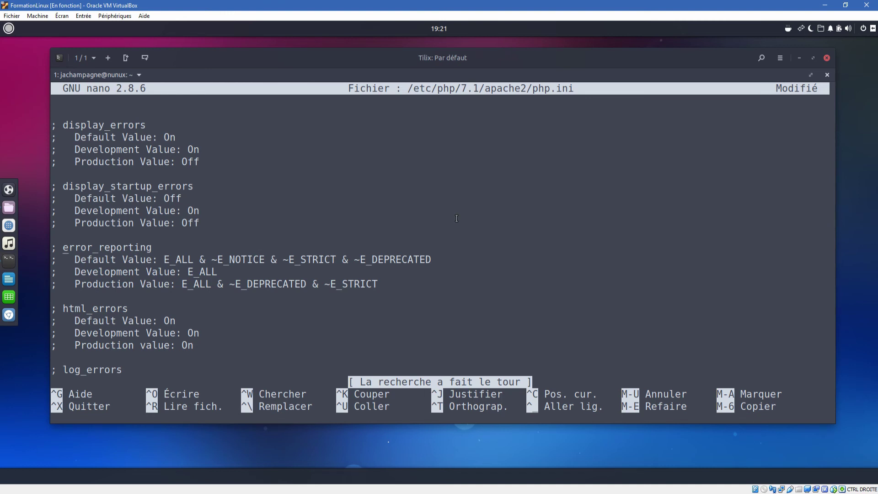
{"action": "key", "text": "BackSpace"}
{"action": "key", "text": "BackSpace"}
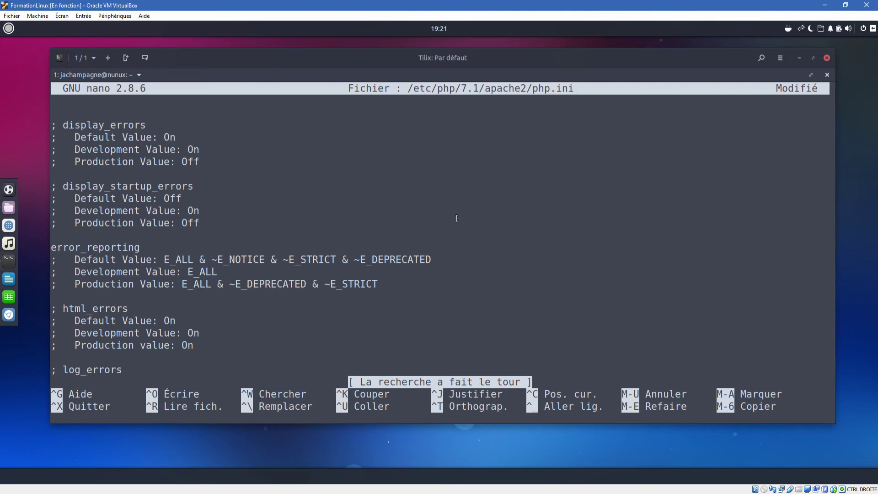
{"action": "type", "text": "="}
{"action": "type", "text": "E_ALL"}
{"action": "key", "text": "Return"}
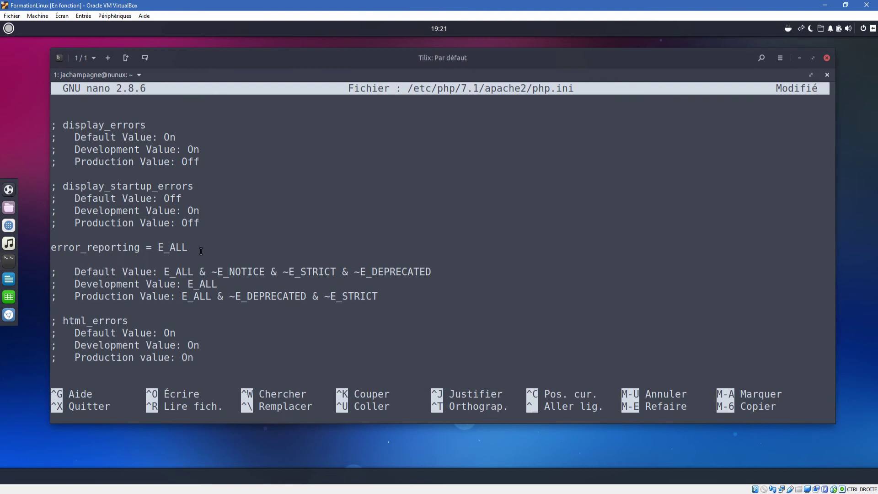
{"action": "key", "text": "Up"}
{"action": "key", "text": "Down"}
{"action": "key", "text": "BackSpace"}
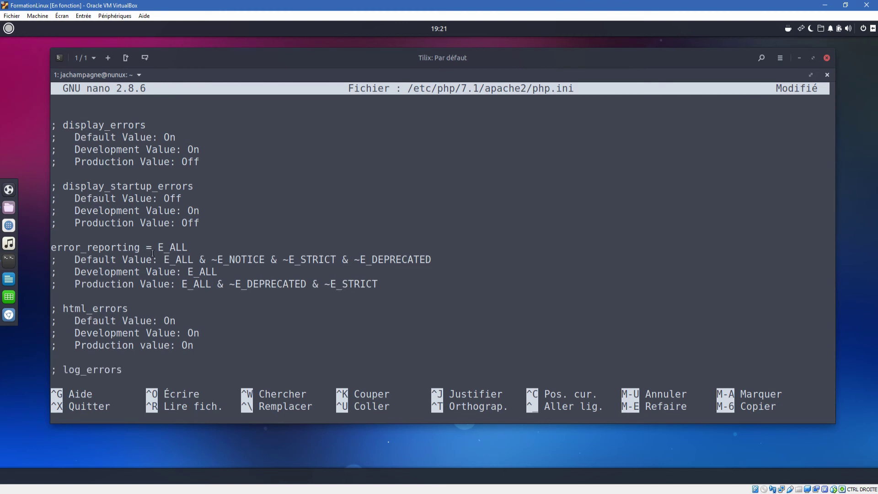
Save php.ini under its existing name, quit nano and clear the terminal.
{"action": "key", "text": "ctrl+o"}
{"action": "key", "text": "Return"}
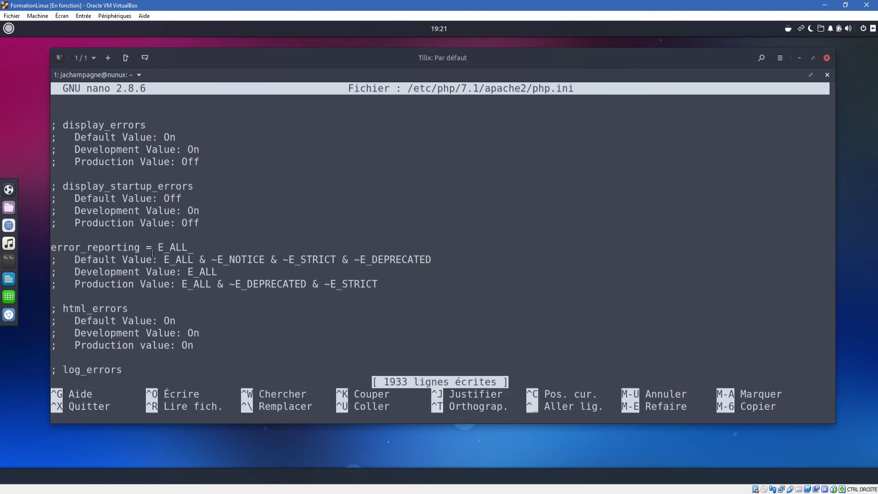
{"action": "key", "text": "ctrl+x"}
{"action": "type", "text": "clear"}
{"action": "key", "text": "Return"}
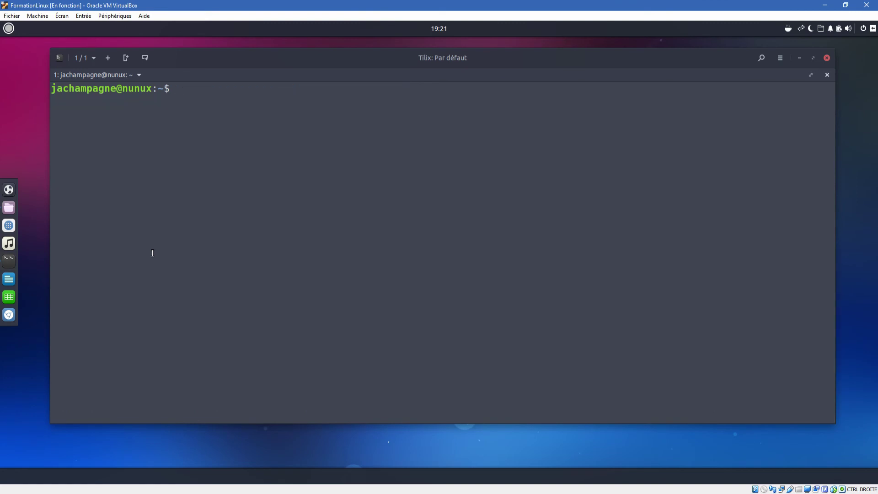
Try to start Apache by running sudo systemctl apache2 start.
{"action": "type", "text": "sudo systemctl apac"}
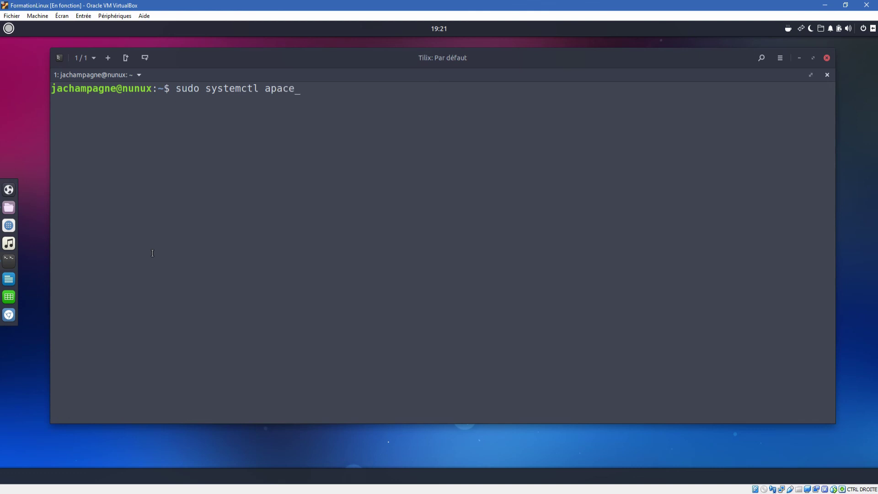
{"action": "type", "text": "he2 start"}
{"action": "key", "text": "Return"}
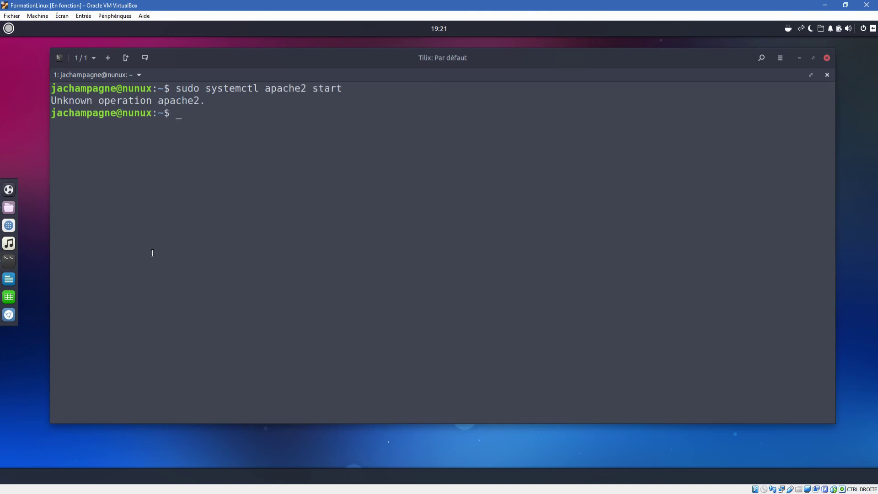
Try to start Apache by running sudo systemctl apache start.
{"action": "key", "text": "Up"}
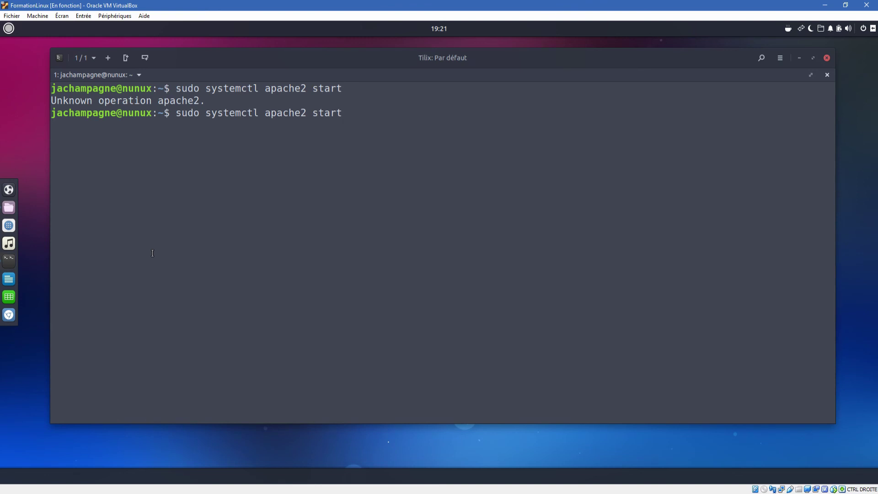
{"action": "key", "text": "BackSpace"}
{"action": "key", "text": "Return"}
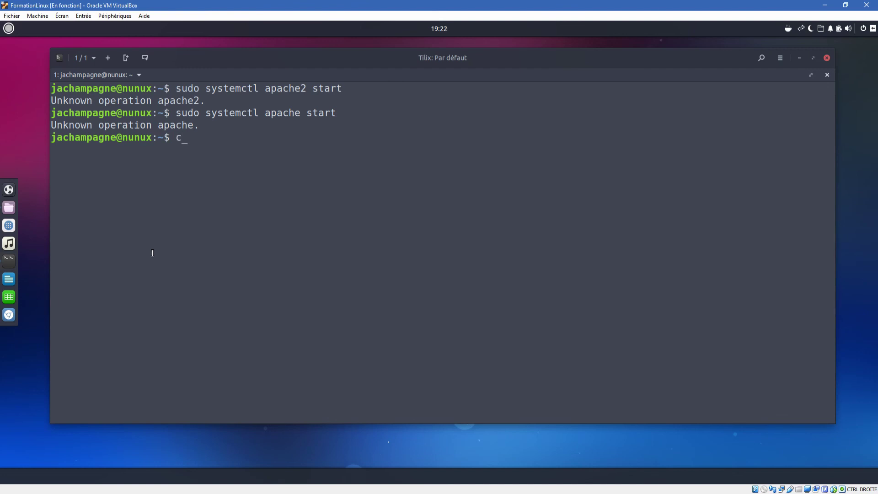
{"action": "key", "text": "Up"}
{"action": "key", "text": "Up"}
{"action": "key", "text": "Up"}
{"action": "key", "text": "Up"}
{"action": "key", "text": "Up"}
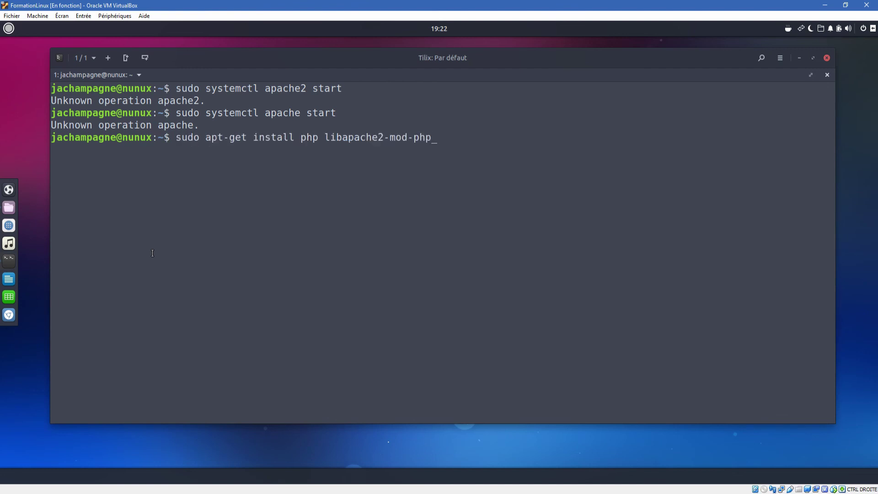
{"action": "key", "text": "Down"}
{"action": "key", "text": "Down"}
{"action": "key", "text": "Up"}
{"action": "key", "text": "Up"}
{"action": "key", "text": "Up"}
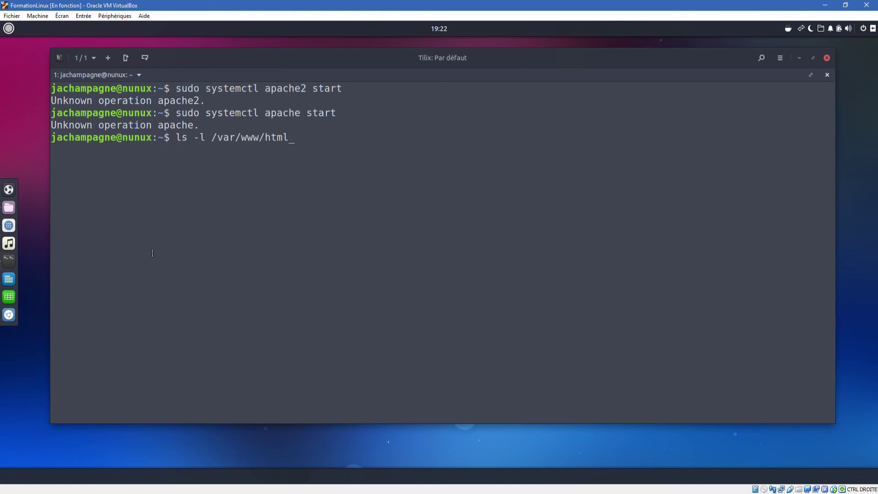
{"action": "key", "text": "Down"}
{"action": "key", "text": "Down"}
{"action": "key", "text": "Down"}
{"action": "key", "text": "Up"}
{"action": "key", "text": "Up"}
{"action": "key", "text": "Up"}
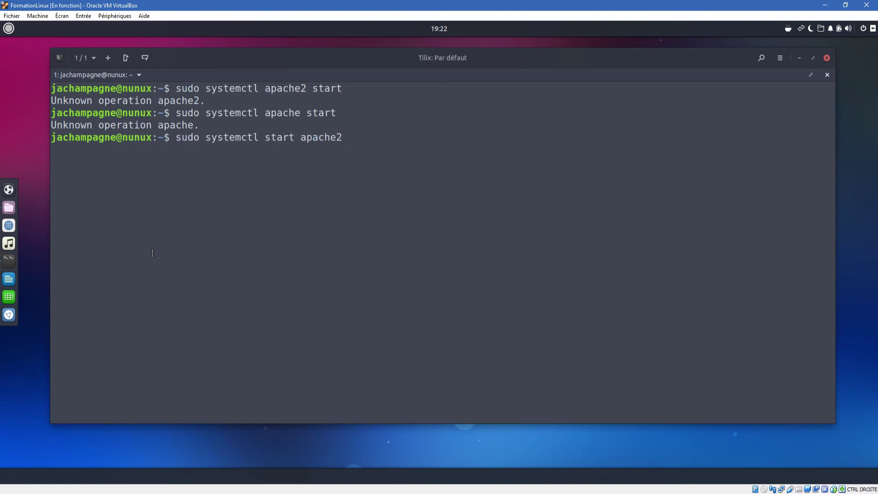
{"action": "key", "text": "BackSpace"}
{"action": "key", "text": "BackSpace"}
{"action": "key", "text": "BackSpace"}
{"action": "key", "text": "BackSpace"}
{"action": "key", "text": "BackSpace"}
{"action": "key", "text": "BackSpace"}
{"action": "key", "text": "BackSpace"}
{"action": "key", "text": "BackSpace"}
{"action": "key", "text": "BackSpace"}
{"action": "key", "text": "BackSpace"}
{"action": "key", "text": "BackSpace"}
{"action": "key", "text": "BackSpace"}
{"action": "key", "text": "BackSpace"}
{"action": "key", "text": "BackSpace"}
{"action": "key", "text": "BackSpace"}
{"action": "key", "text": "BackSpace"}
{"action": "key", "text": "BackSpace"}
{"action": "key", "text": "BackSpace"}
{"action": "key", "text": "BackSpace"}
{"action": "key", "text": "BackSpace"}
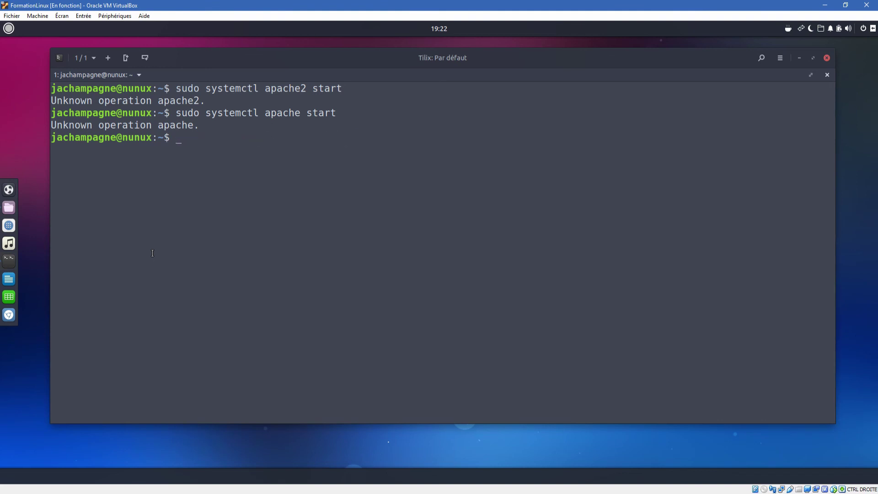
Start the Apache service with sudo systemctl start, trying the service name apache before apache2.
{"action": "type", "text": "sudo systemctlctl start apache"}
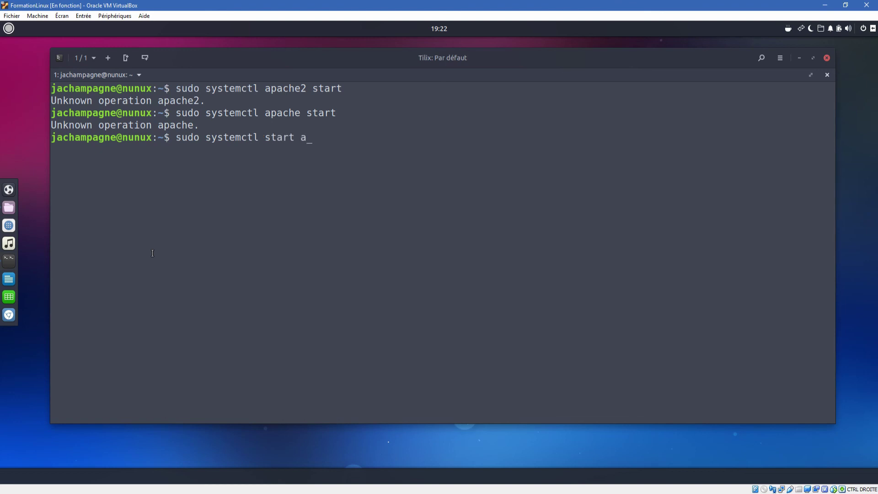
{"action": "key", "text": "Return"}
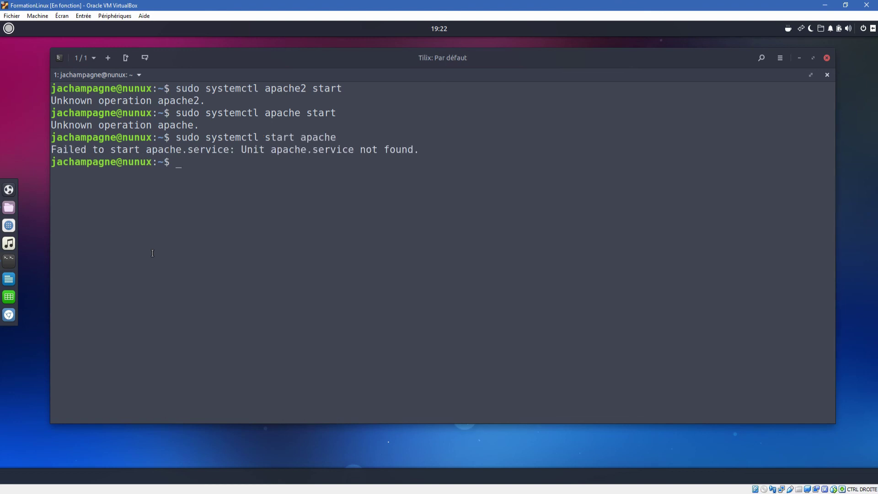
{"action": "key", "text": "Up"}
{"action": "type", "text": "2"}
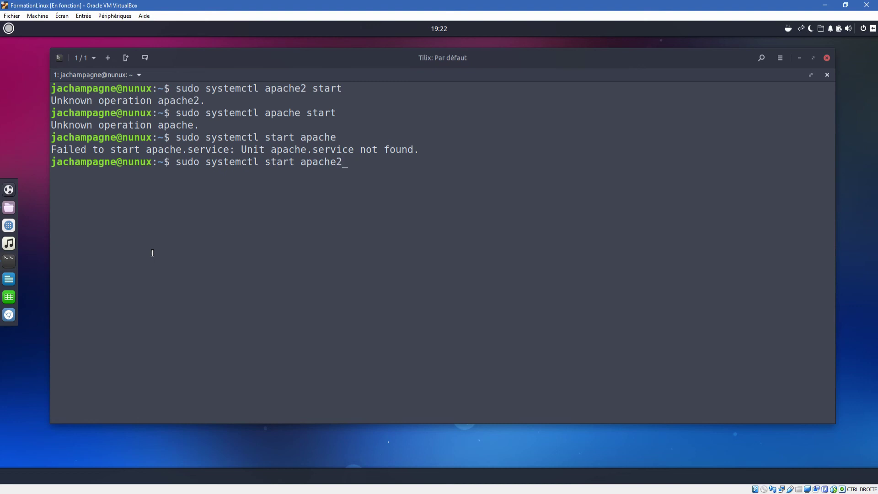
{"action": "key", "text": "Return"}
Clear the terminal and recall the sudo systemctl start apache2 command at the prompt.
{"action": "type", "text": "clear"}
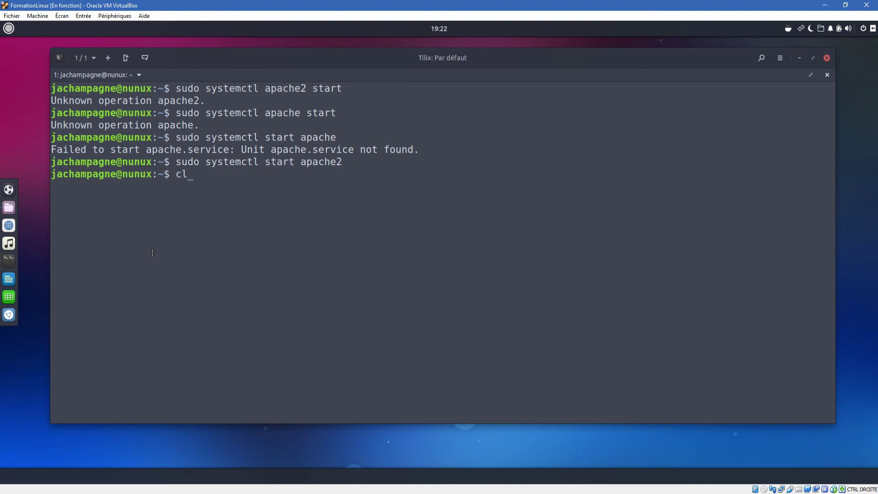
{"action": "key", "text": "Return"}
{"action": "key", "text": "Up"}
{"action": "key", "text": "Up"}
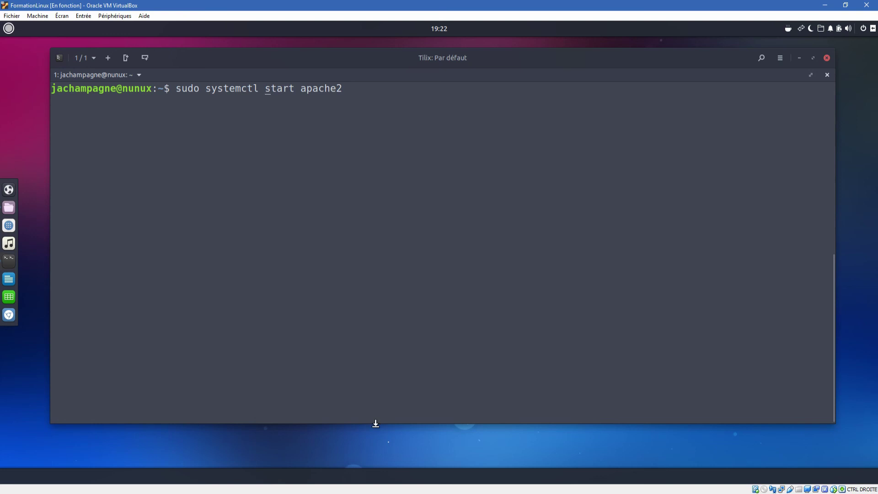
Open Chromium, and browse from the computer's root to /var/www/html/monsite in the file manager.
{"action": "left_click", "coordinate": [7, 208]}
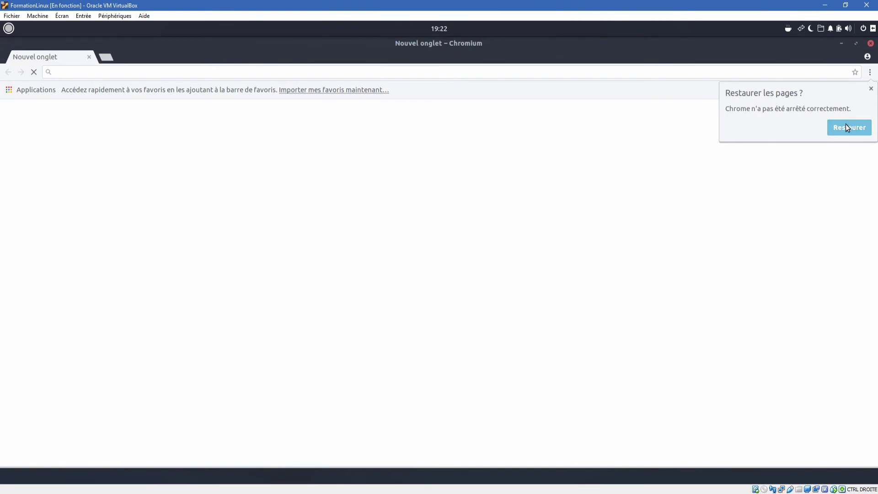
{"action": "left_click", "coordinate": [846, 127]}
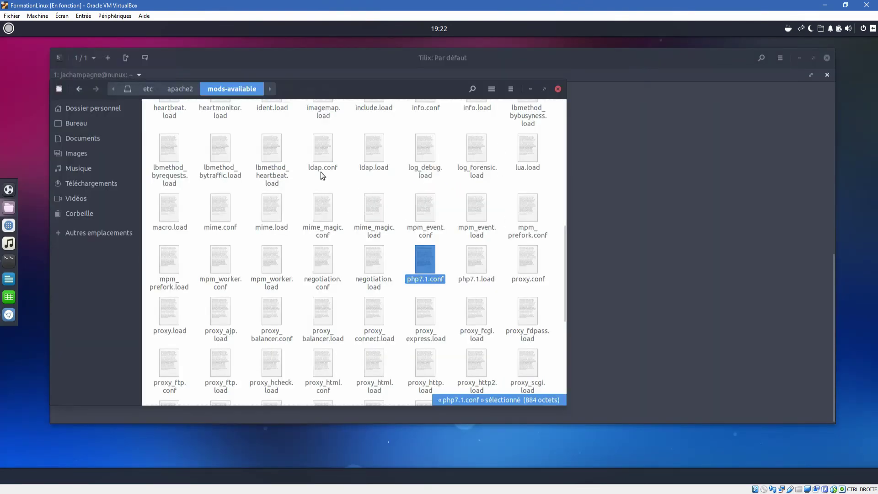
{"action": "left_click", "coordinate": [94, 232]}
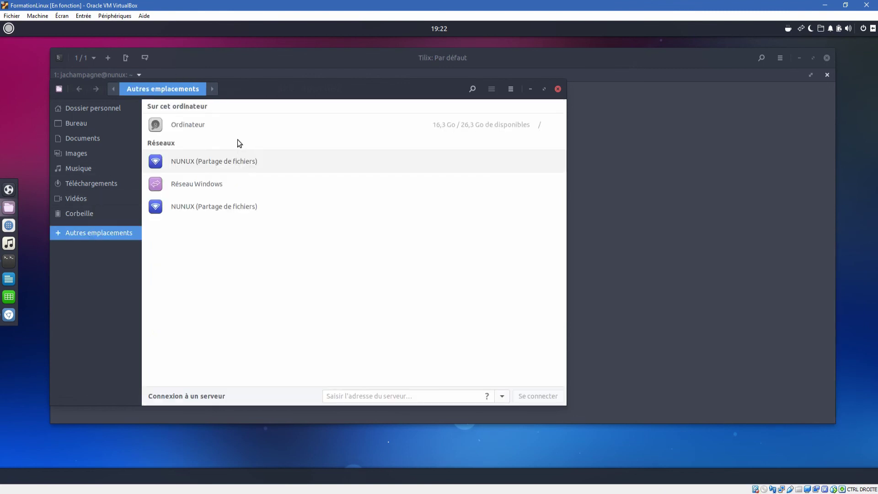
{"action": "left_click", "coordinate": [207, 130]}
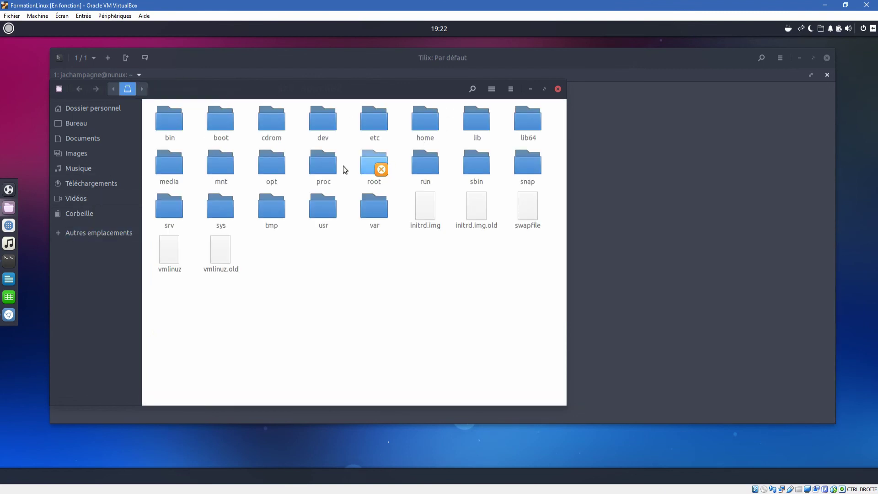
{"action": "left_click", "coordinate": [369, 213]}
{"action": "double_click", "coordinate": [369, 213]}
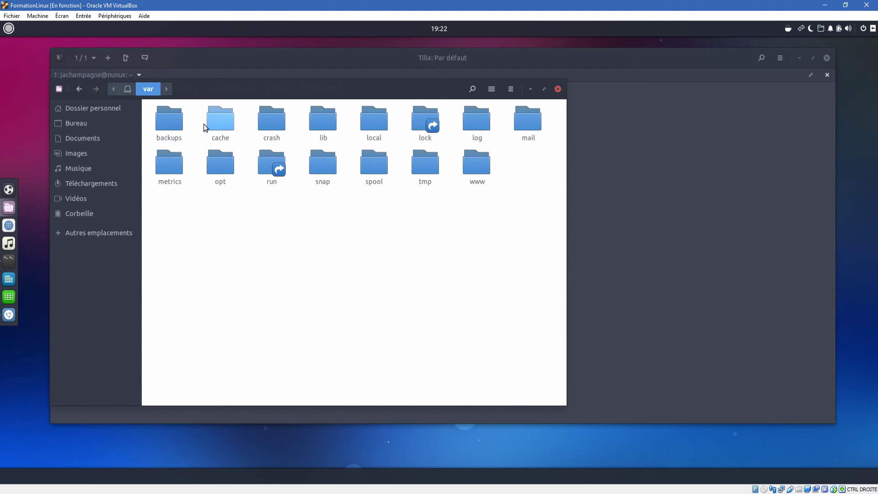
{"action": "double_click", "coordinate": [472, 165]}
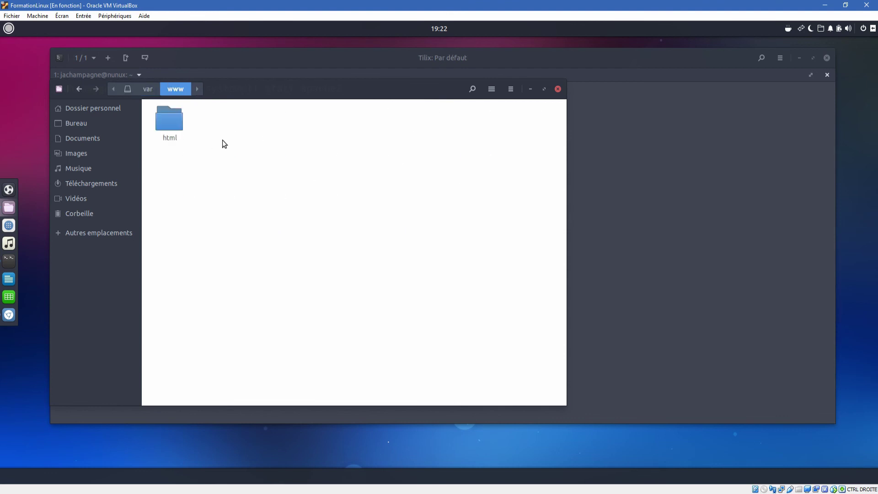
{"action": "double_click", "coordinate": [171, 126]}
{"action": "double_click", "coordinate": [168, 130]}
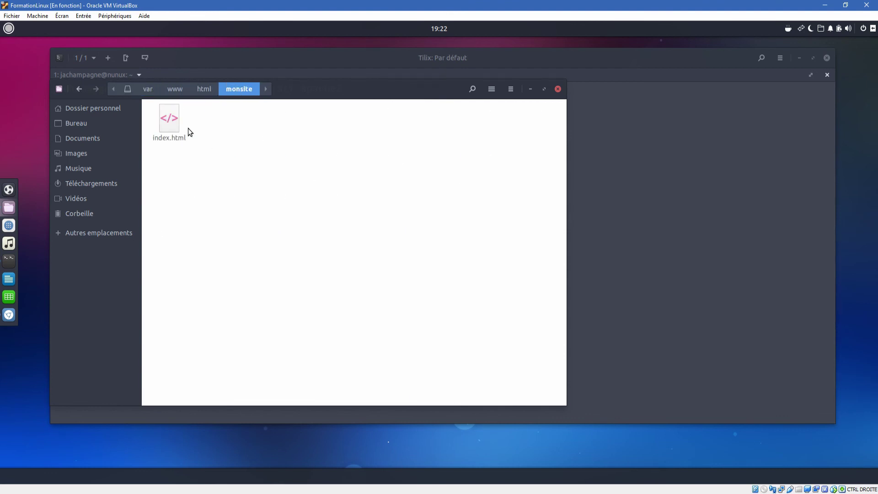
Rename index.html in the monsite folder as index.php.
{"action": "right_click", "coordinate": [172, 119]}
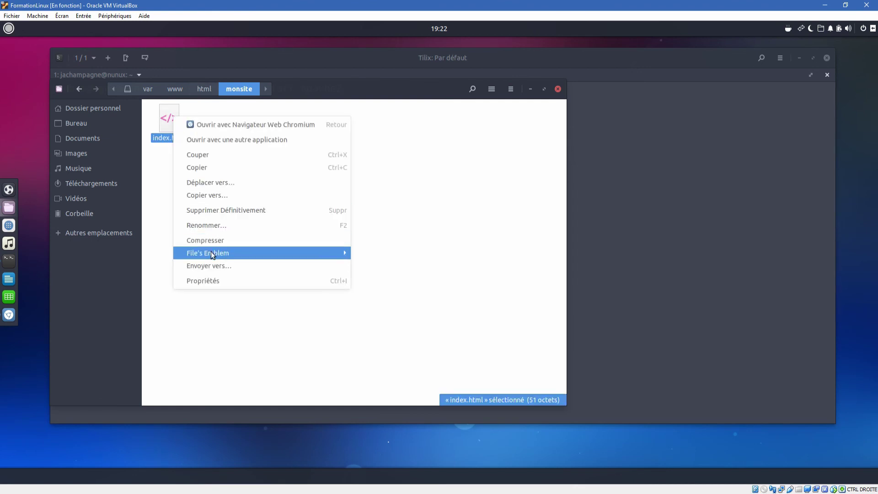
{"action": "left_click", "coordinate": [223, 224]}
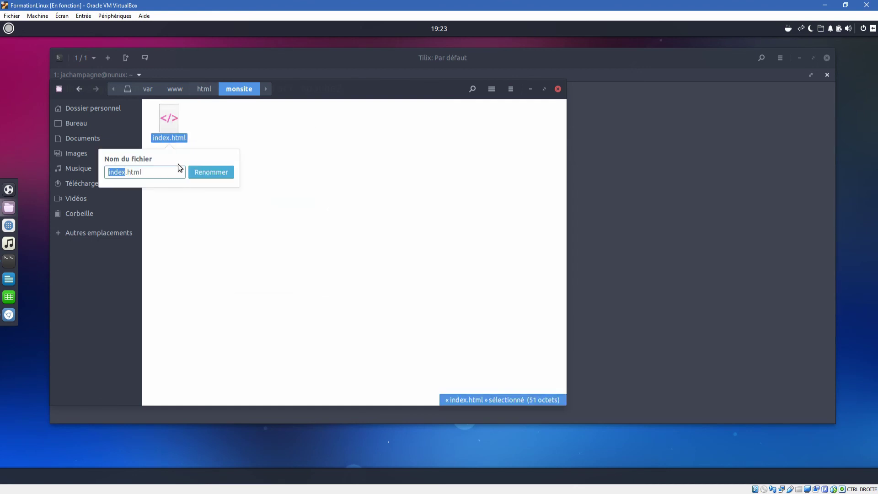
{"action": "type", "text": "index.php"}
{"action": "key", "text": "Return"}
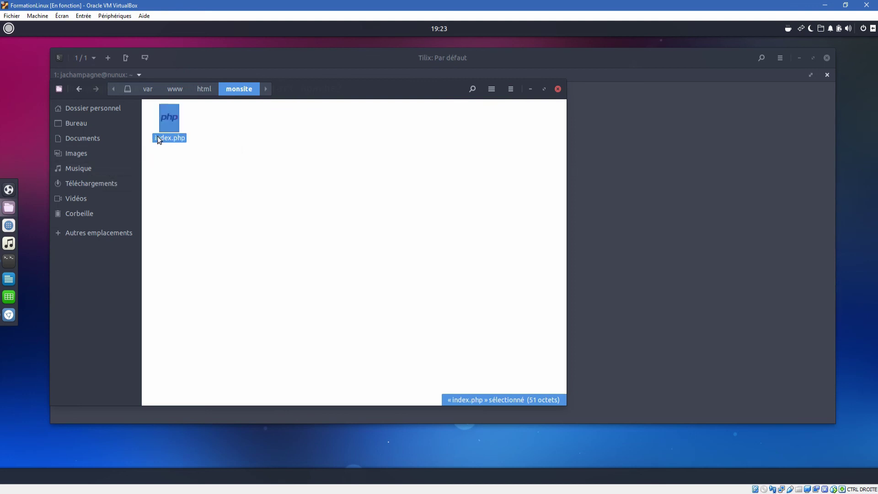
Replace all of index.php's content with <?php followed by echo "Bonjour"; on a second line, save the file and close the text editor.
{"action": "right_click", "coordinate": [169, 129]}
{"action": "left_click", "coordinate": [210, 136]}
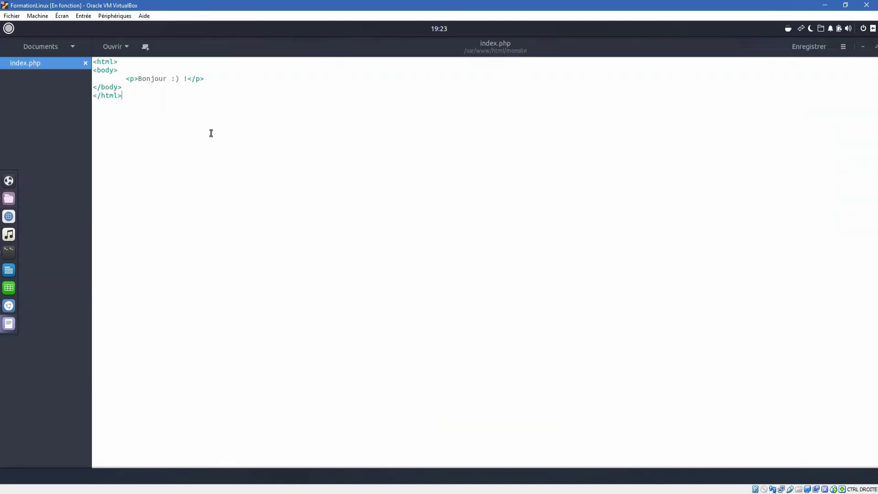
{"action": "key", "text": "ctrl+a"}
{"action": "key", "text": "BackSpace"}
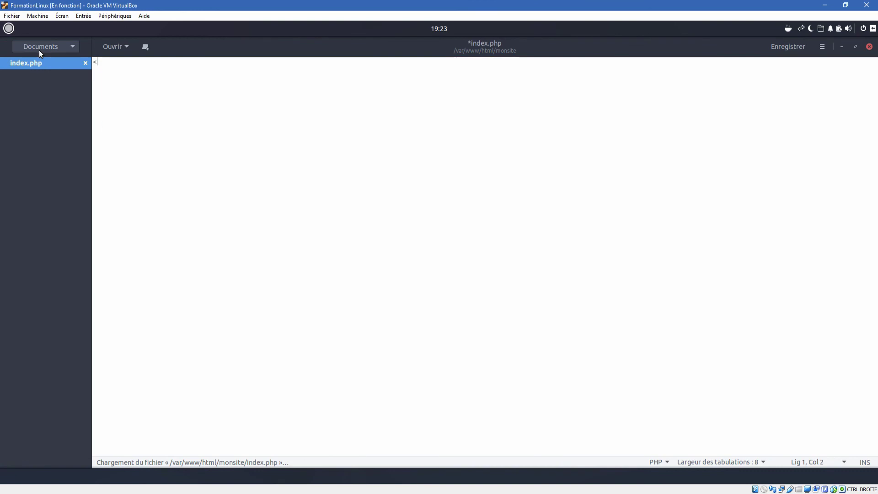
{"action": "type", "text": "<?php"}
{"action": "key", "text": "Return"}
{"action": "type", "text": "echo \""}
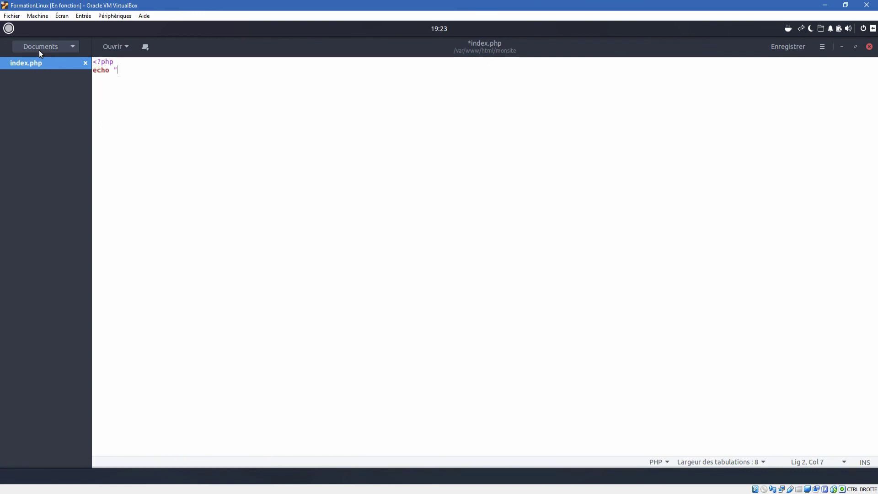
{"action": "type", "text": "Bonjour\";"}
{"action": "key", "text": "ctrl+s"}
{"action": "left_click", "coordinate": [870, 47]}
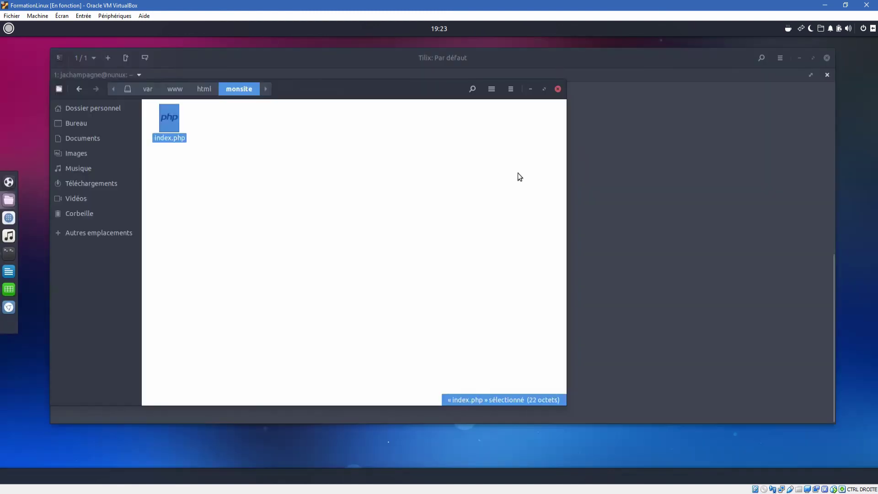
Minimize the file manager and restart Apache in the terminal with sudo systemctl restart apache2.
{"action": "left_click", "coordinate": [531, 90]}
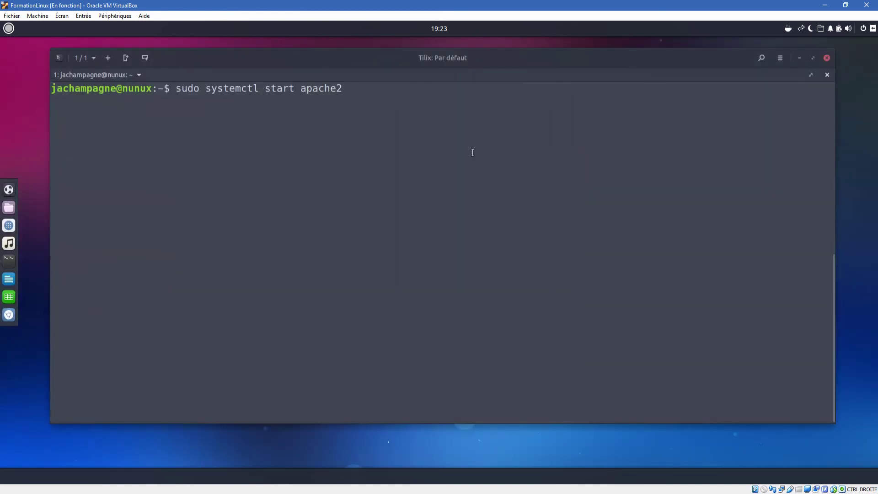
{"action": "type", "text": "re"}
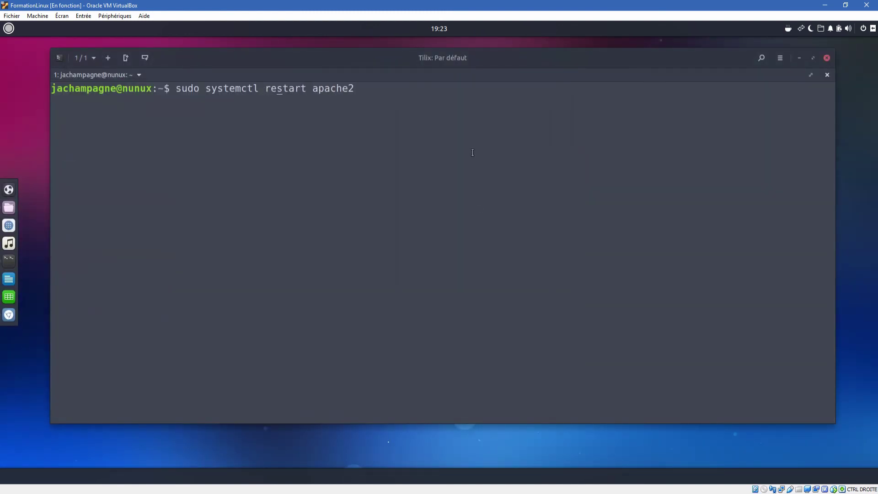
{"action": "key", "text": "Return"}
Clear the terminal and end its session with exit.
{"action": "type", "text": "c"}
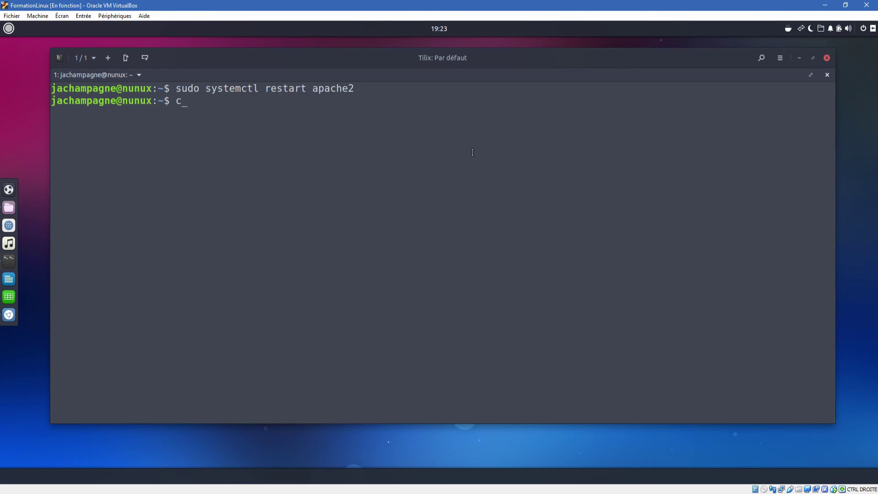
{"action": "type", "text": "lear"}
{"action": "key", "text": "Return"}
{"action": "type", "text": "exit"}
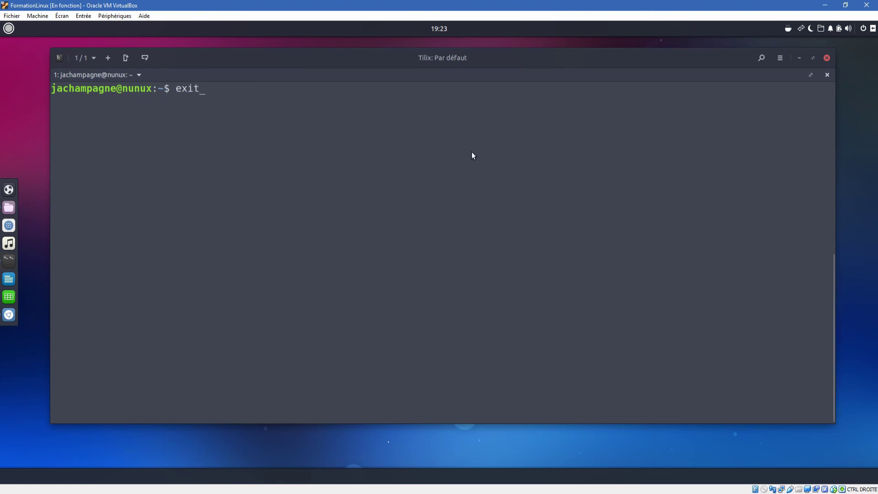
{"action": "key", "text": "Return"}
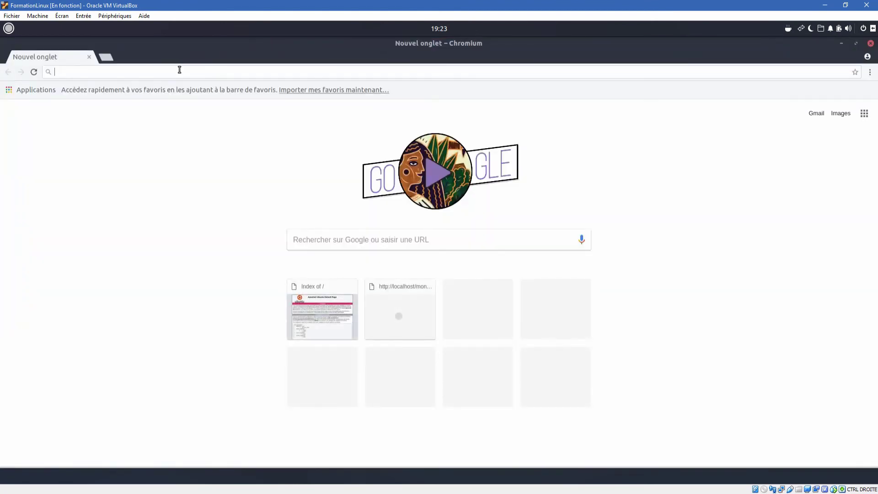
Load localhost in Chromium and open the monsite folder to check the PHP page.
{"action": "type", "text": "localhost"}
{"action": "key", "text": "Return"}
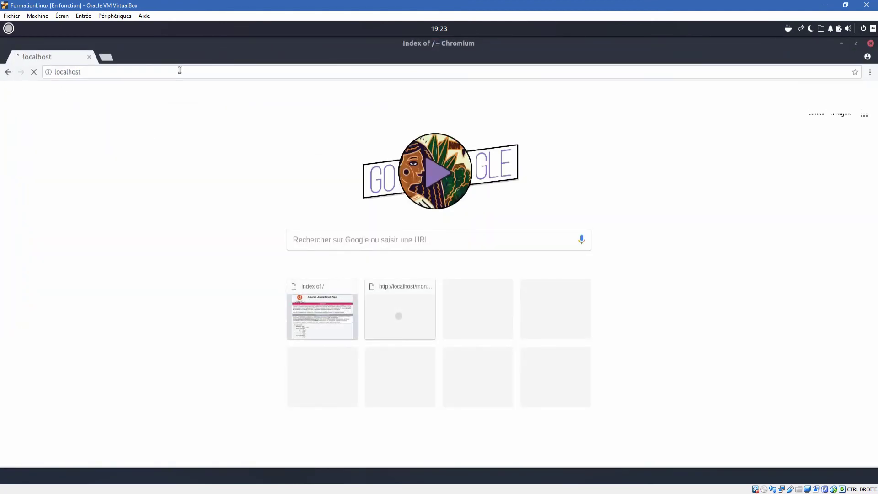
{"action": "left_click", "coordinate": [26, 138]}
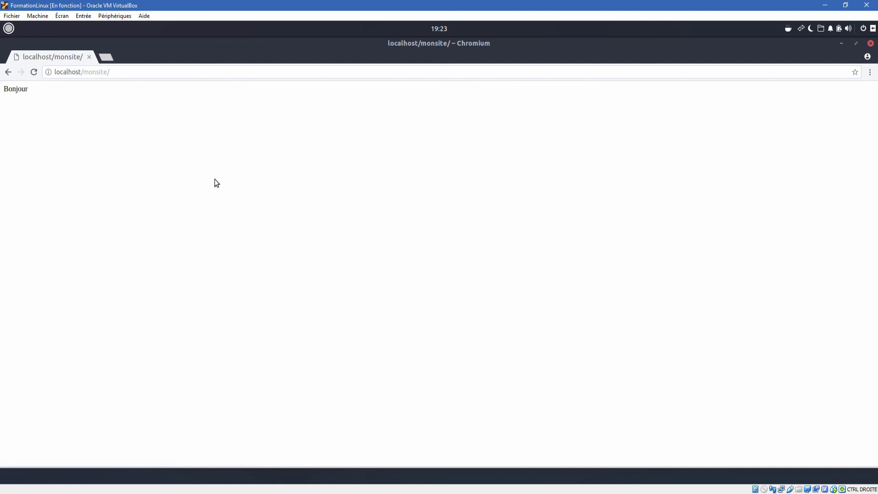
View the source code of the monsite page, and close the source tab and the browser.
{"action": "right_click", "coordinate": [140, 113]}
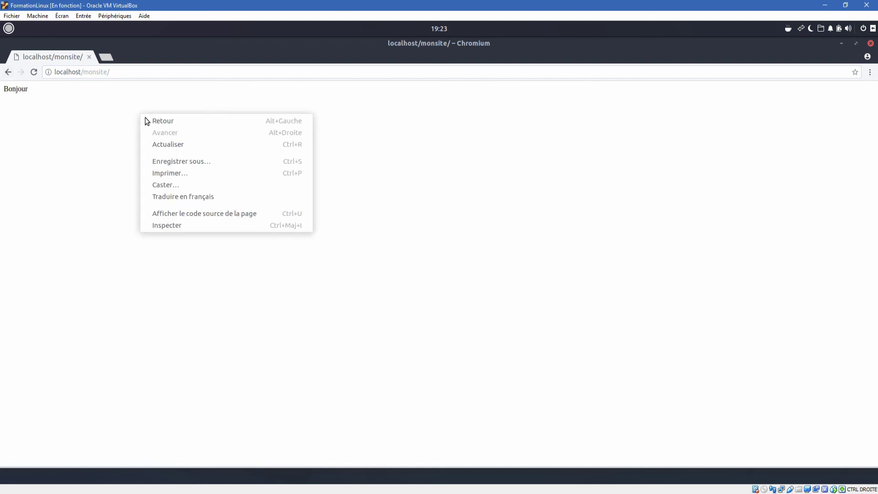
{"action": "left_click", "coordinate": [177, 215]}
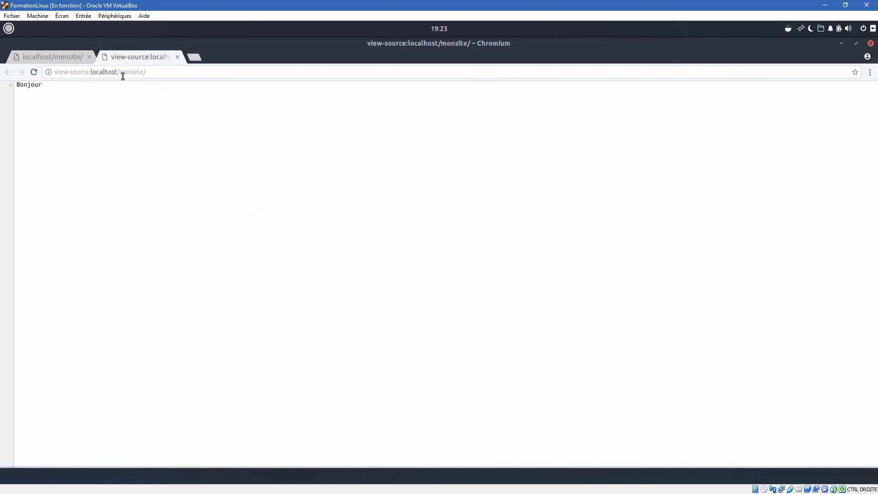
{"action": "left_click", "coordinate": [177, 56]}
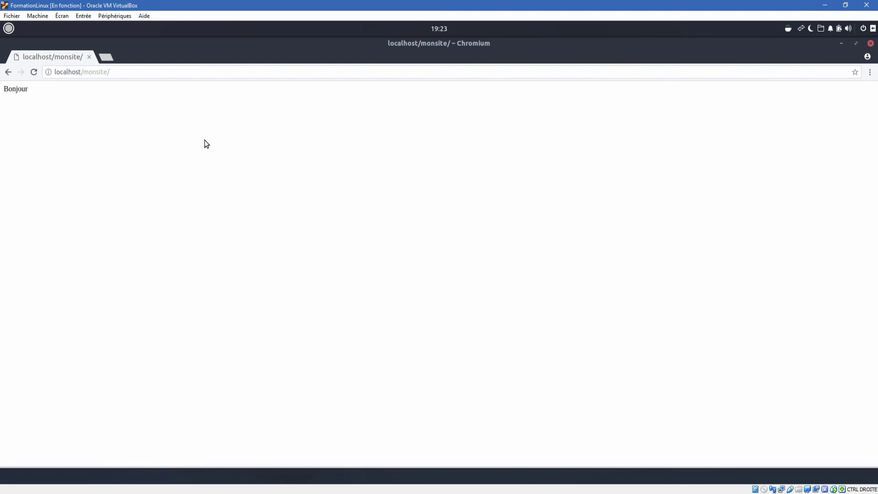
{"action": "left_click", "coordinate": [90, 57]}
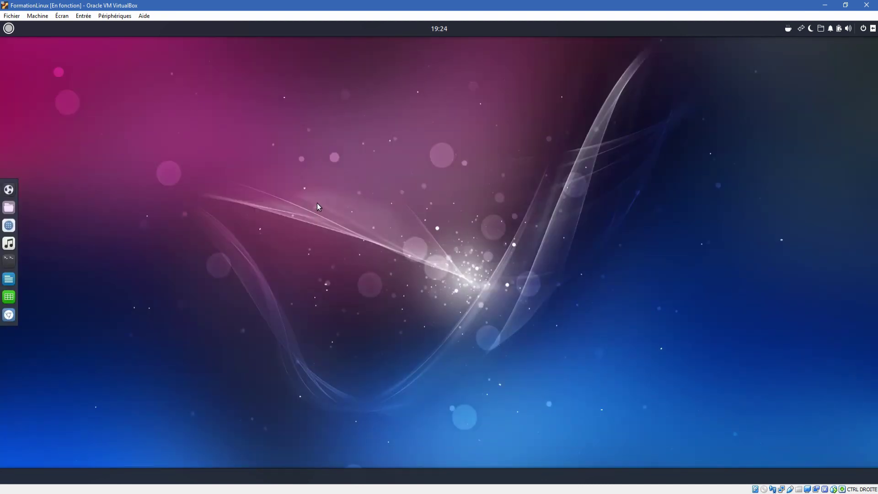